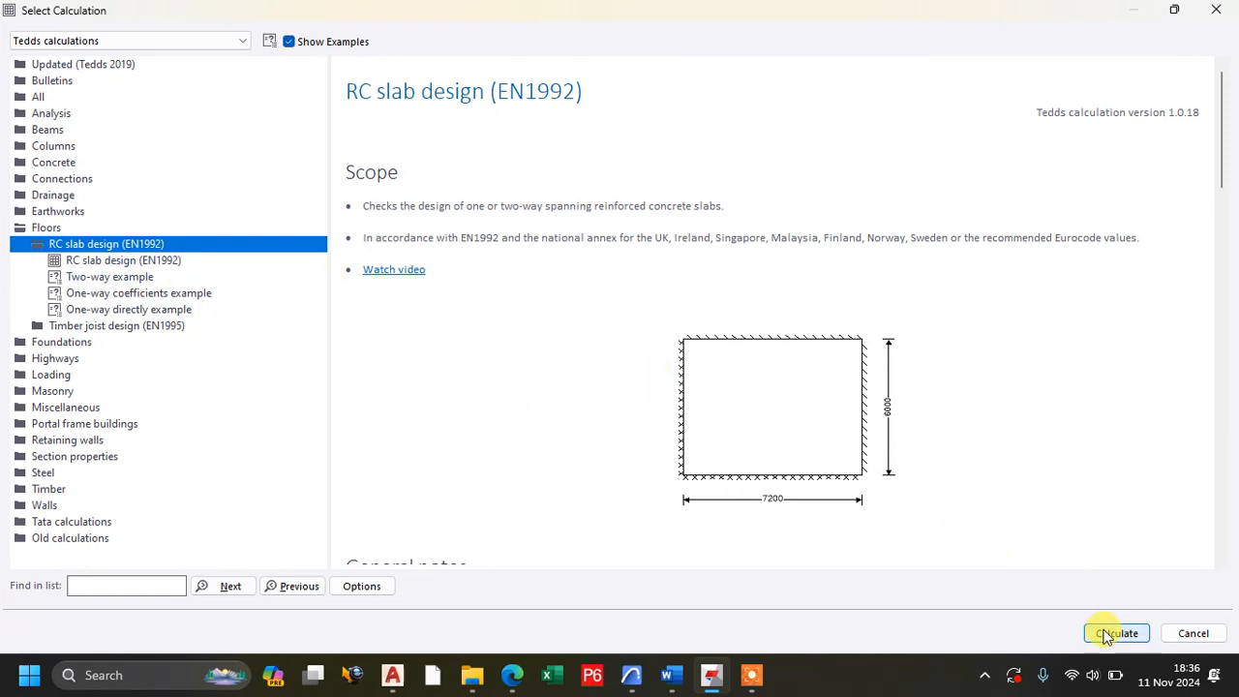
Start the RC slab design (EN1992) calculation and set the slab's reference name to ROOF TANK SLAB.
{"action": "left_click", "coordinate": [1113, 633]}
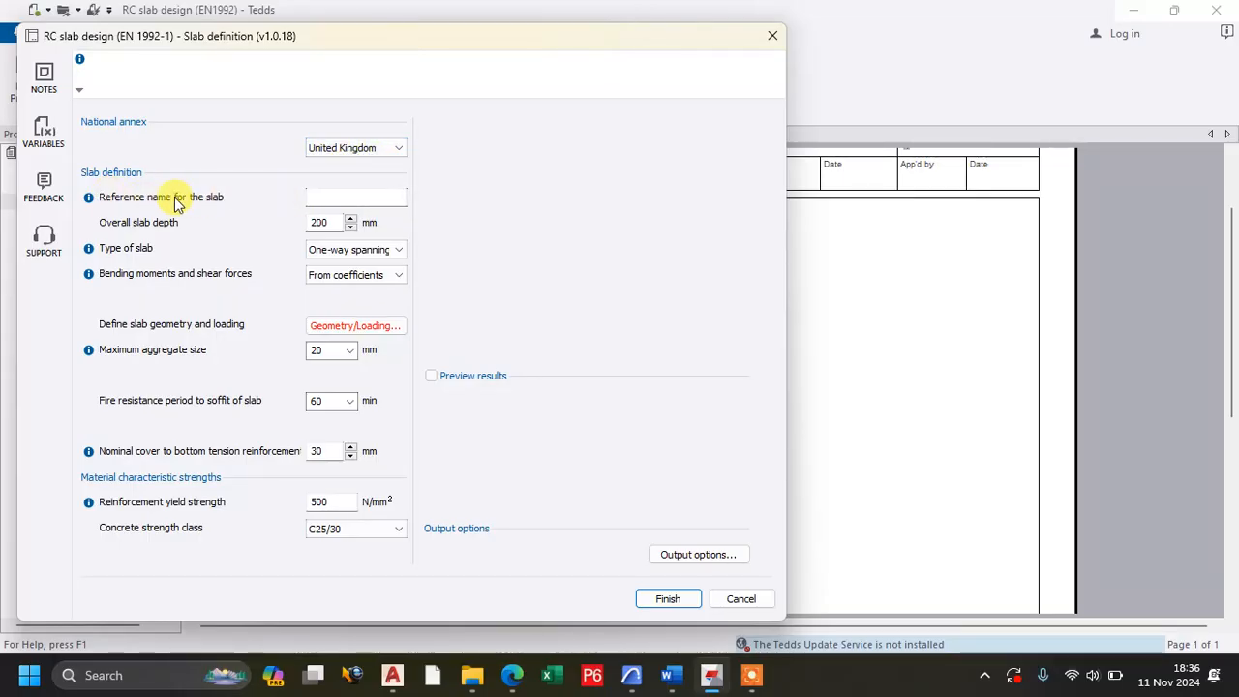
{"action": "left_click", "coordinate": [333, 193]}
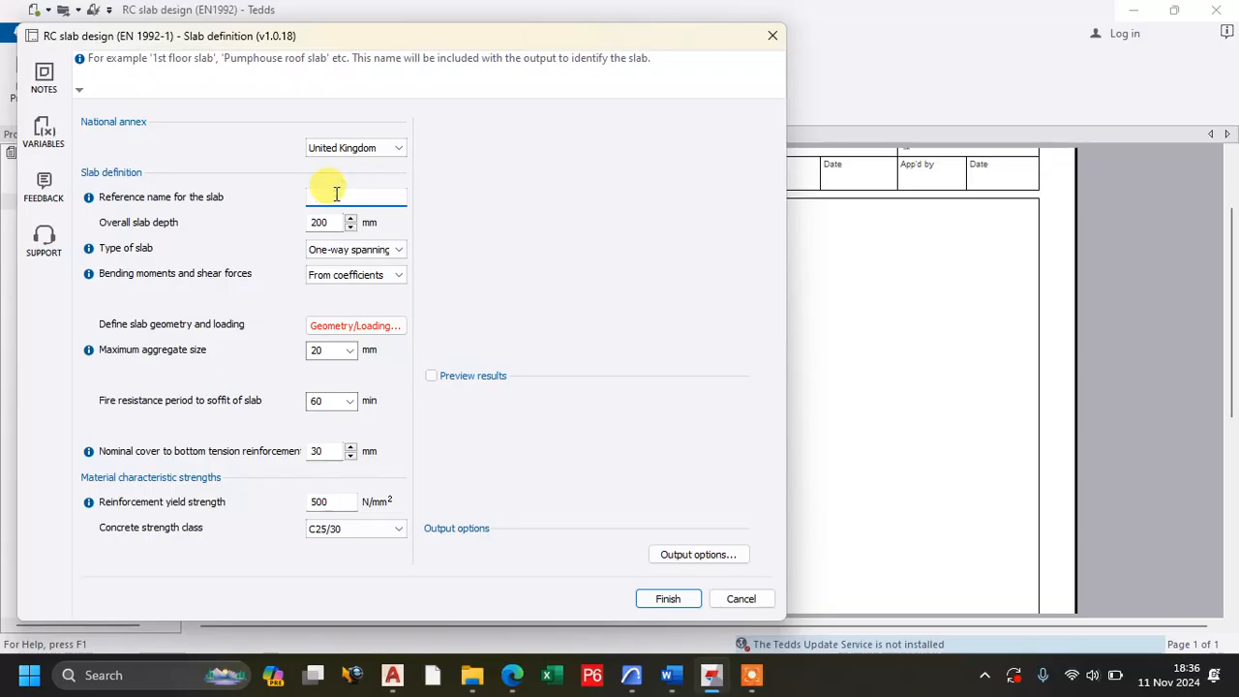
{"action": "type", "text": "R"}
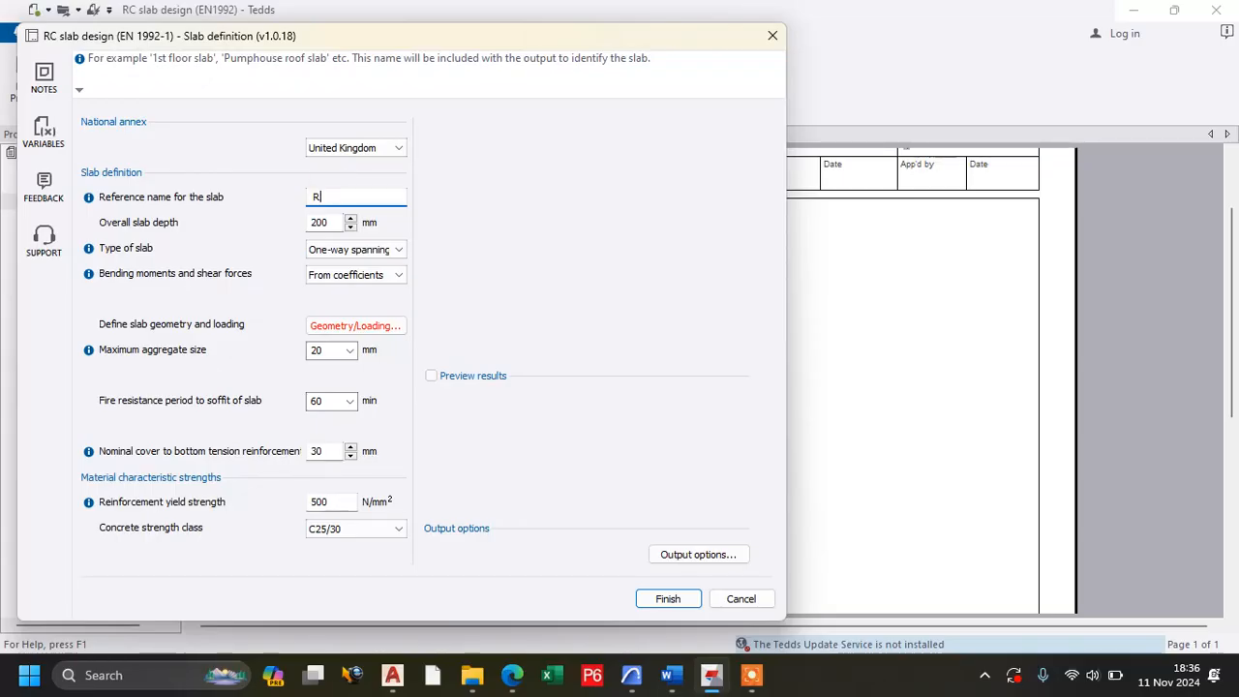
{"action": "type", "text": "OOF TANK SLAB"}
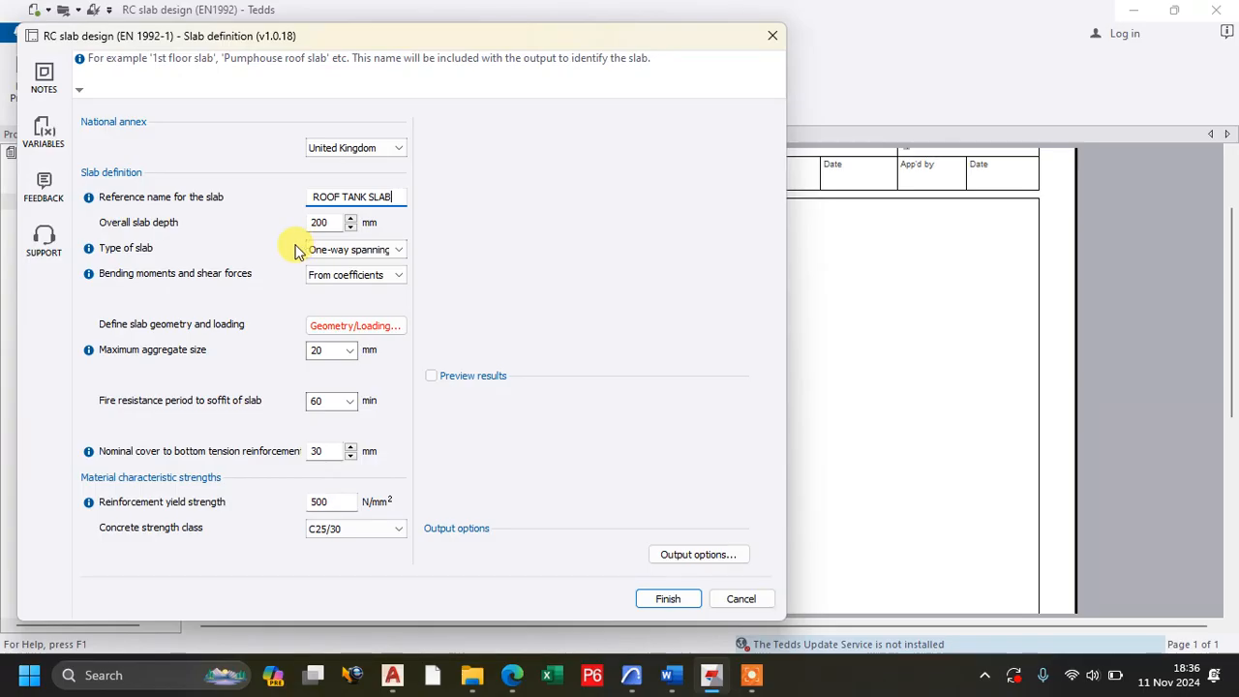
Keep the overall slab depth at 200 mm and set the type of slab to two-way spanning.
{"action": "left_click", "coordinate": [325, 223]}
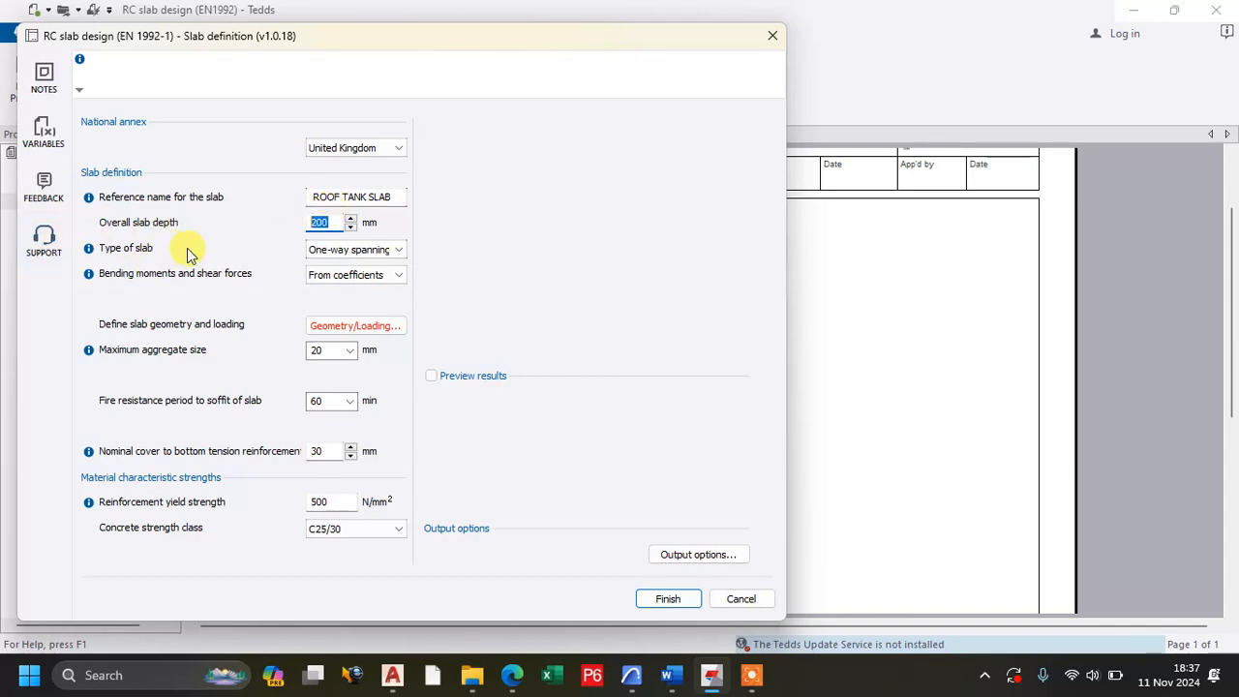
{"action": "left_click", "coordinate": [318, 223]}
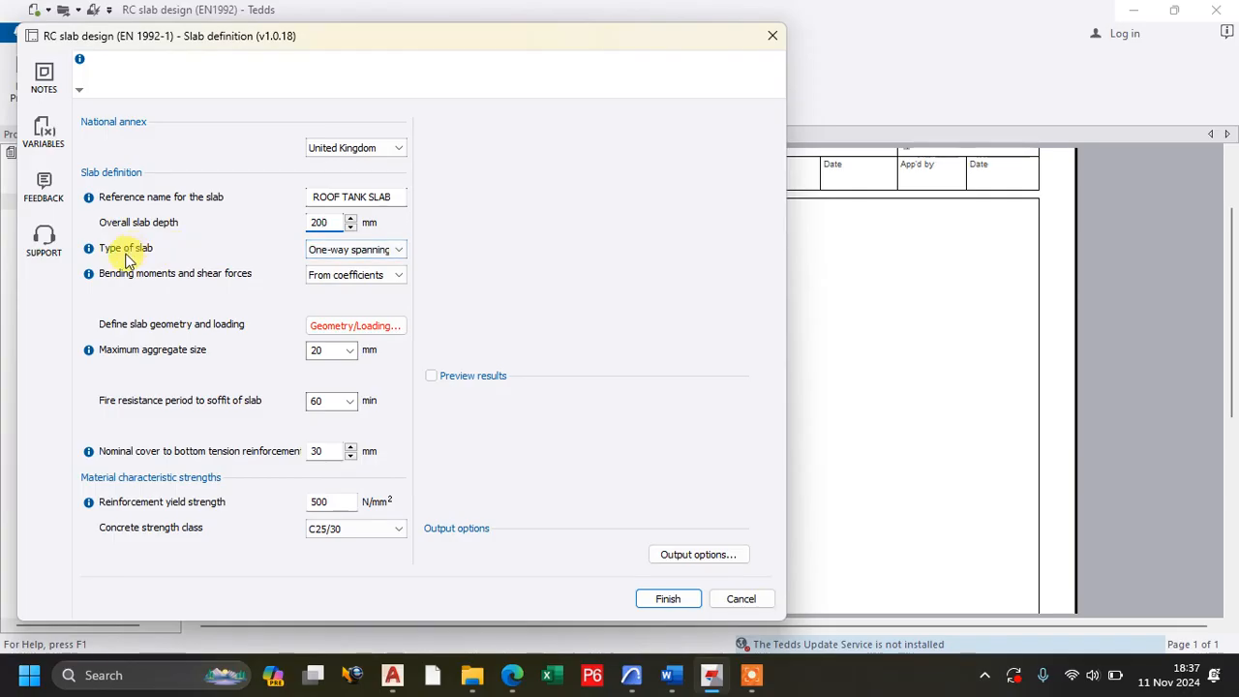
{"action": "left_click", "coordinate": [350, 249]}
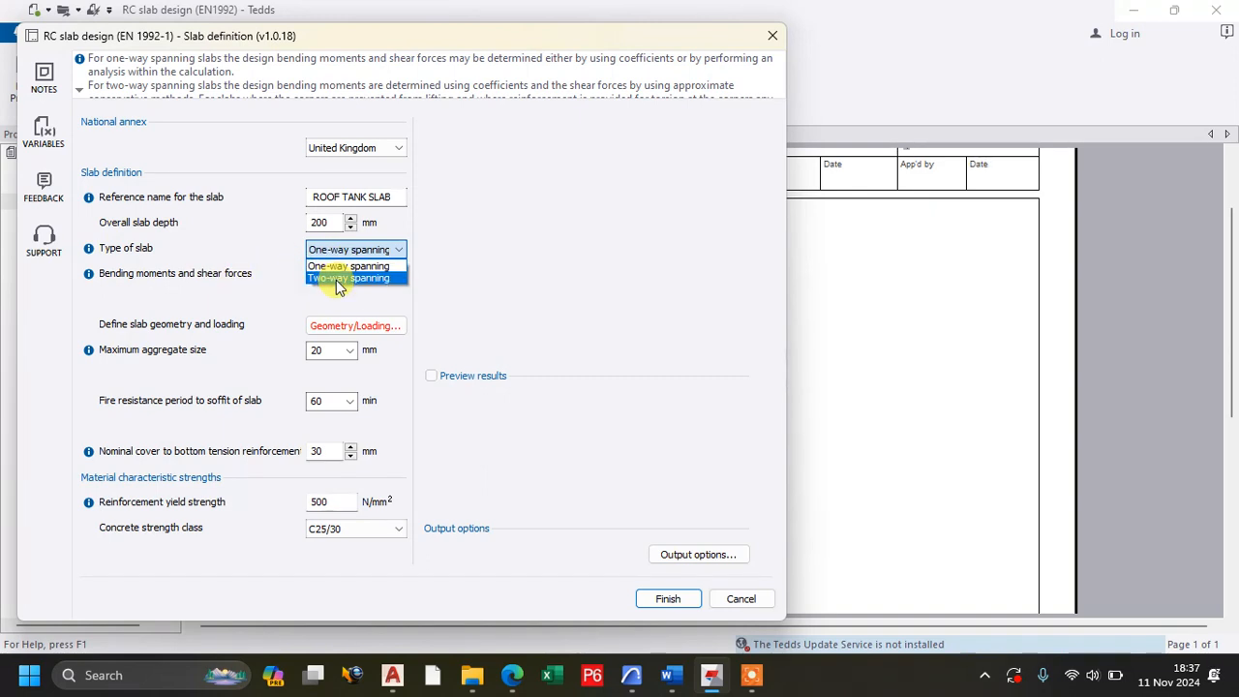
{"action": "left_click", "coordinate": [338, 280]}
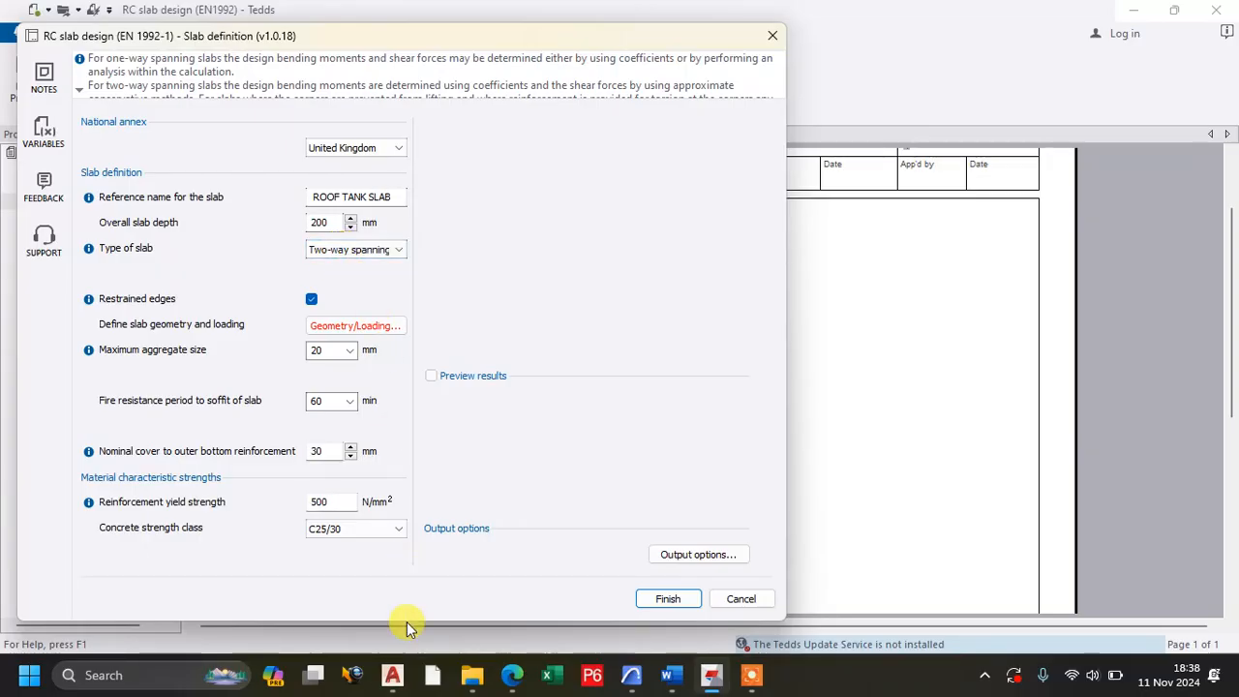
Switch to the MOCO NAKI APPARTMENT drawing in AutoCAD, enlarge its window and show the model space.
{"action": "left_click", "coordinate": [392, 677]}
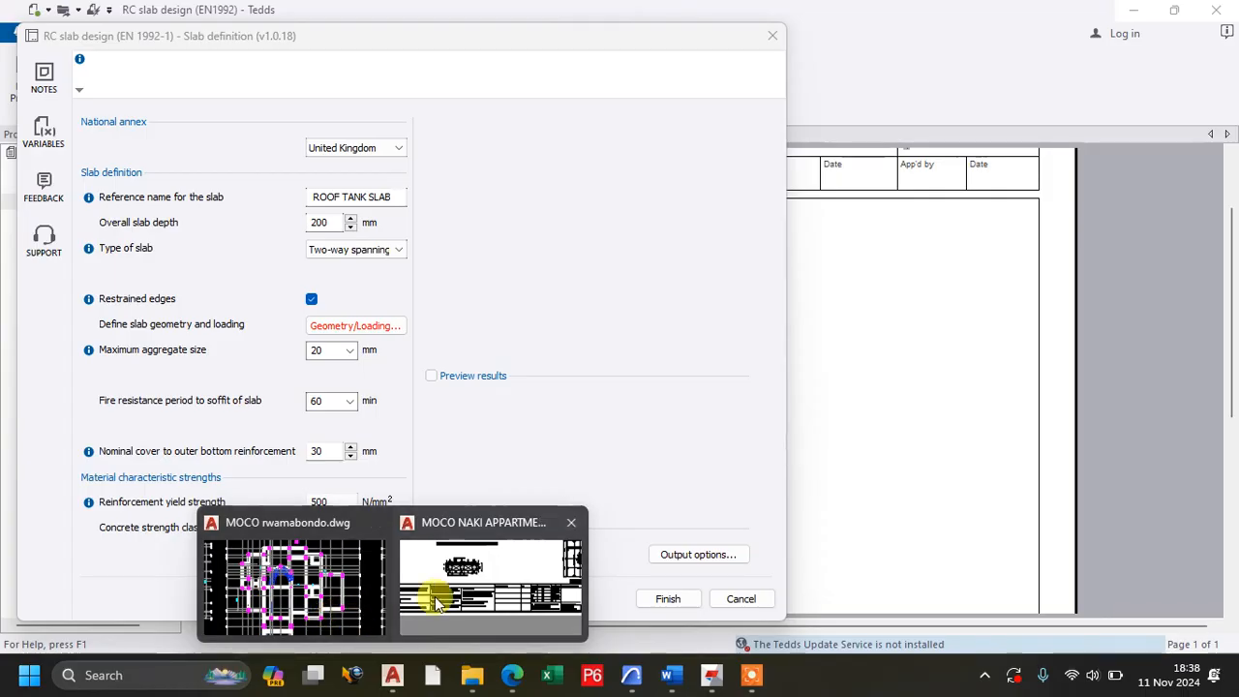
{"action": "left_click", "coordinate": [492, 565]}
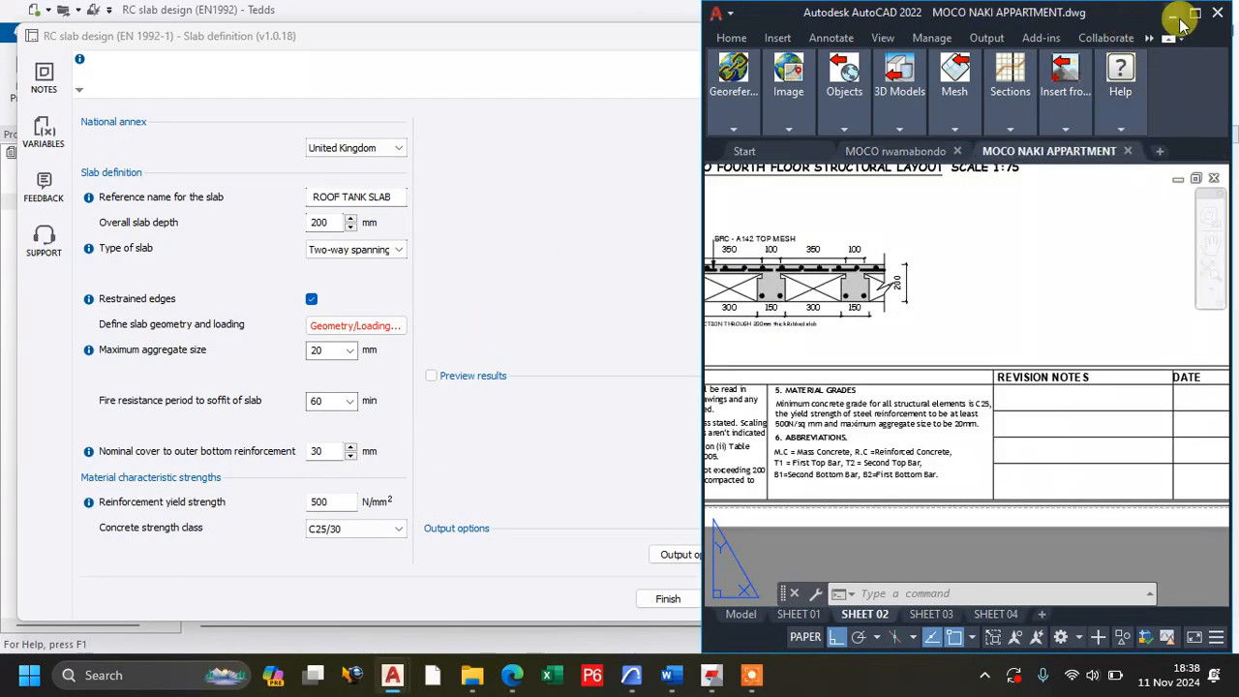
{"action": "left_click", "coordinate": [1197, 13]}
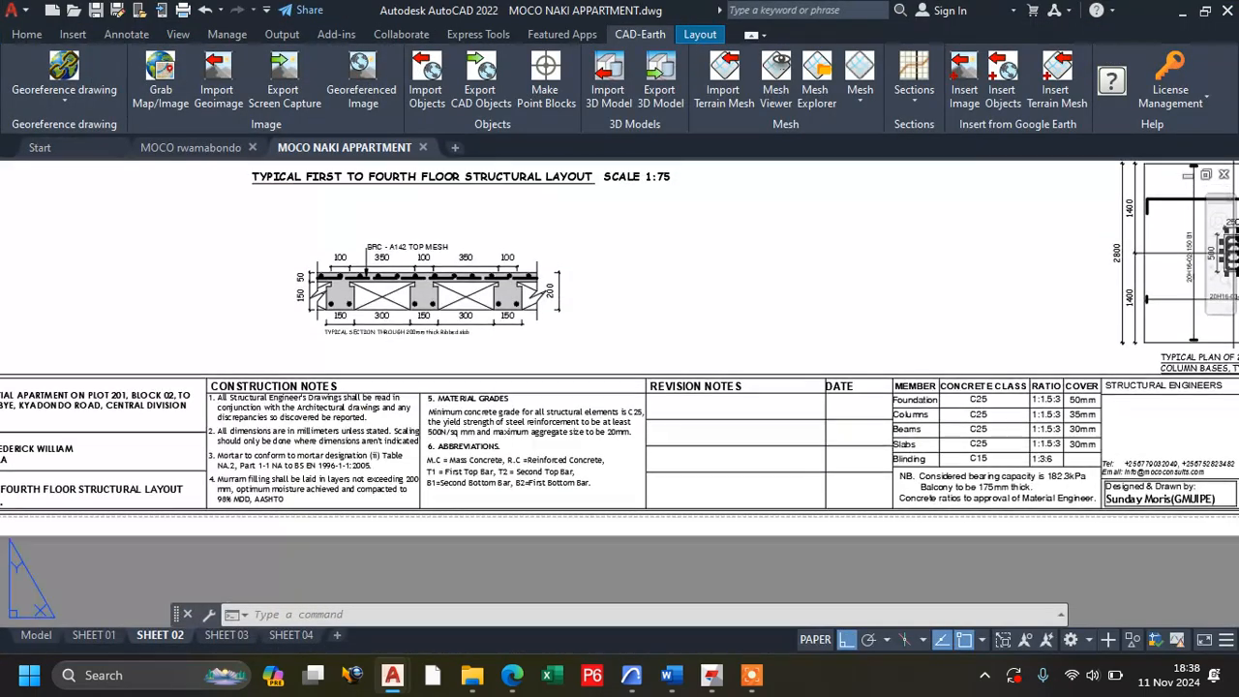
{"action": "left_click", "coordinate": [37, 641]}
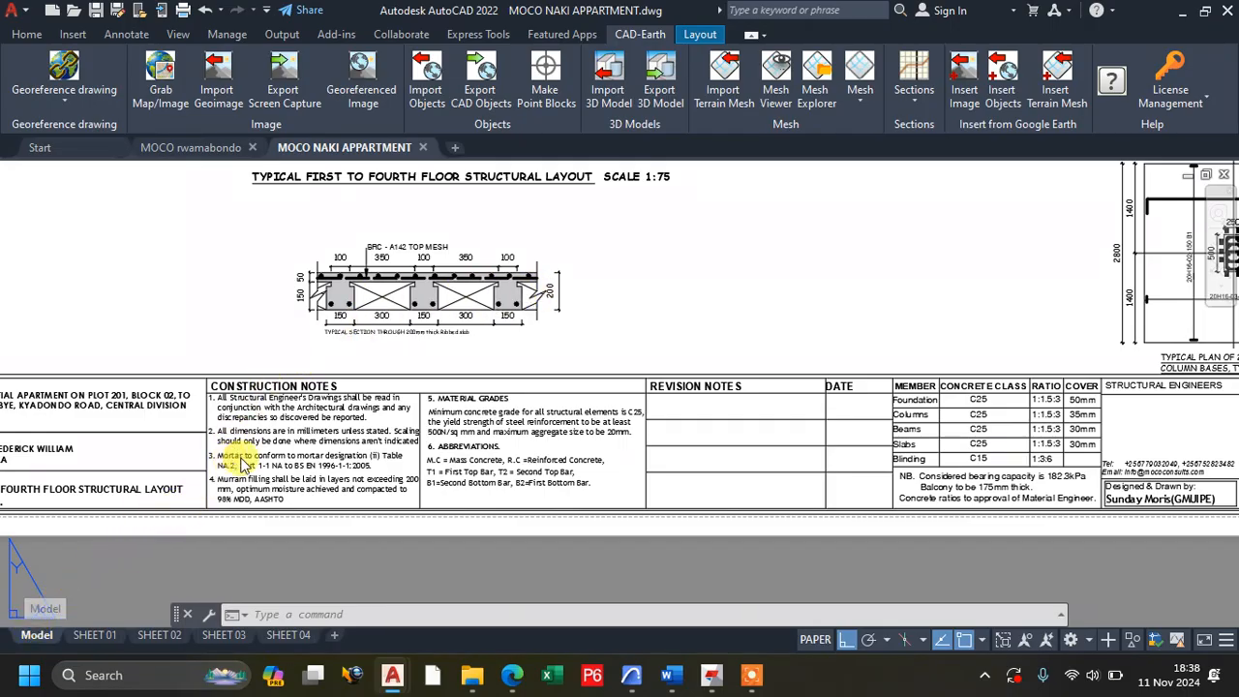
{"action": "left_click", "coordinate": [42, 629]}
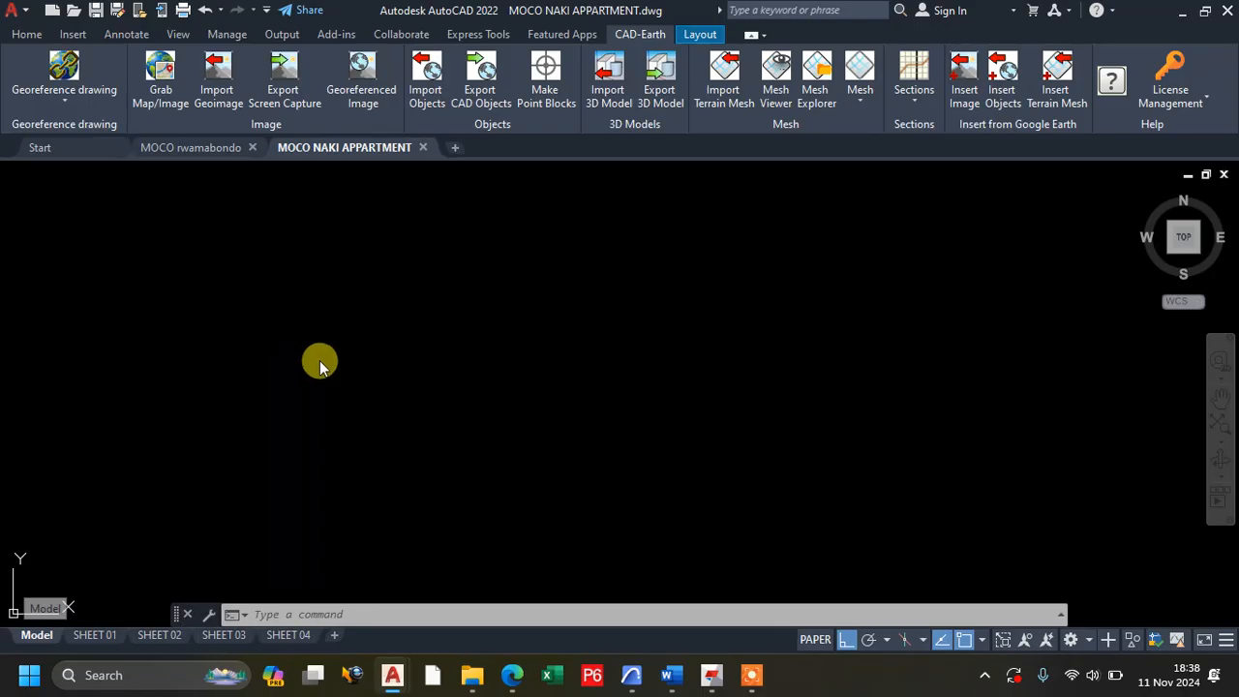
Examine the 200mm solid slab and its surrounding beams on the roof-level structural layout.
{"action": "scroll", "coordinate": [497, 349], "scroll_direction": "down", "scroll_amount": 6}
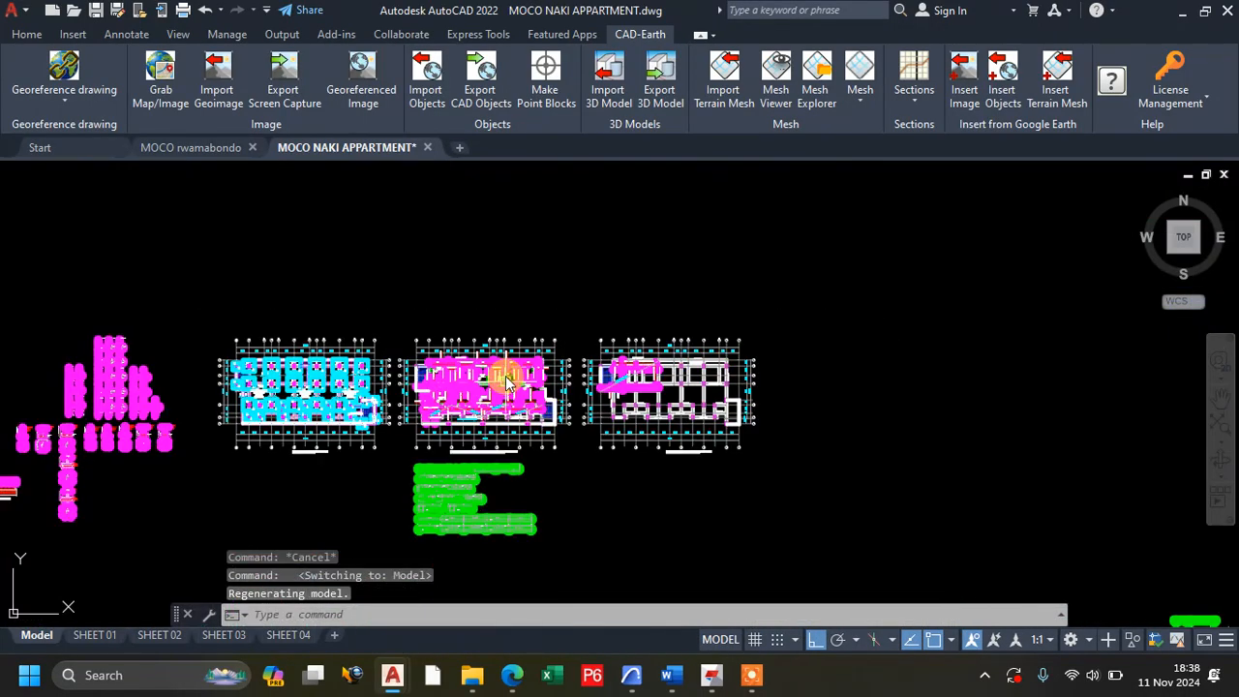
{"action": "scroll", "coordinate": [507, 380], "scroll_direction": "up", "scroll_amount": 8}
{"action": "scroll", "coordinate": [526, 326], "scroll_direction": "down", "scroll_amount": 2}
{"action": "scroll", "coordinate": [411, 388], "scroll_direction": "up", "scroll_amount": 2}
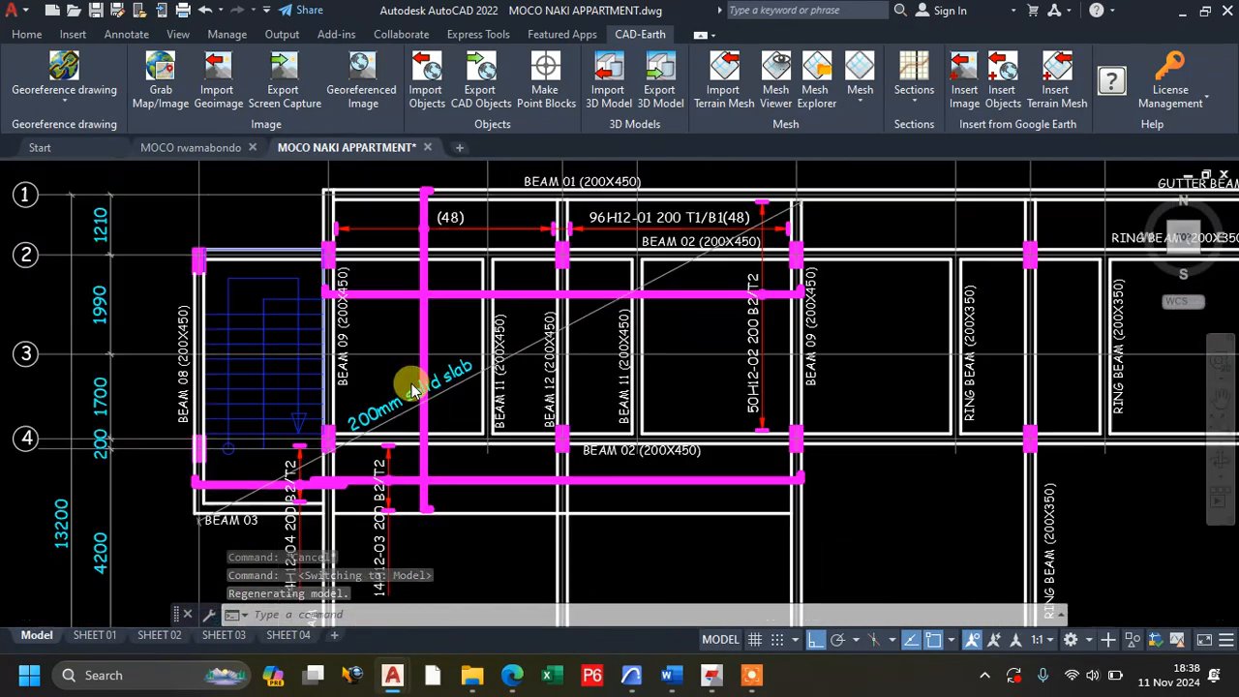
{"action": "scroll", "coordinate": [411, 388], "scroll_direction": "up", "scroll_amount": 2}
{"action": "scroll", "coordinate": [396, 354], "scroll_direction": "down", "scroll_amount": 4}
{"action": "scroll", "coordinate": [429, 355], "scroll_direction": "up", "scroll_amount": 4}
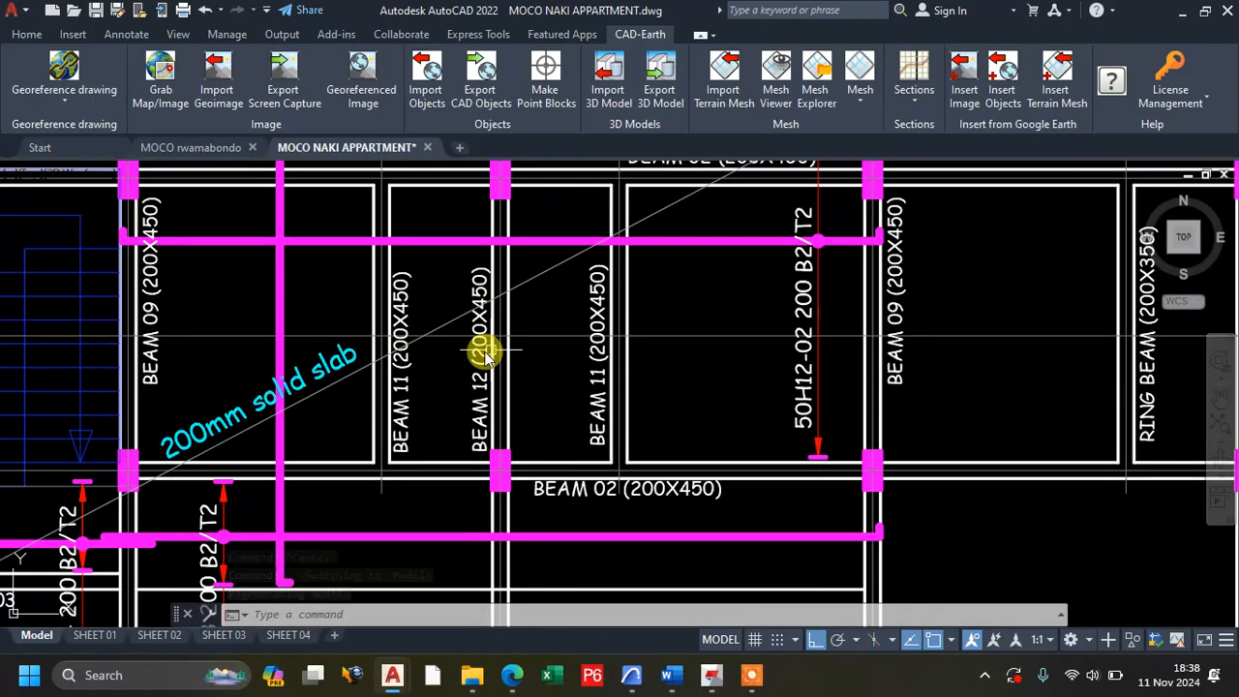
{"action": "scroll", "coordinate": [462, 351], "scroll_direction": "down", "scroll_amount": 2}
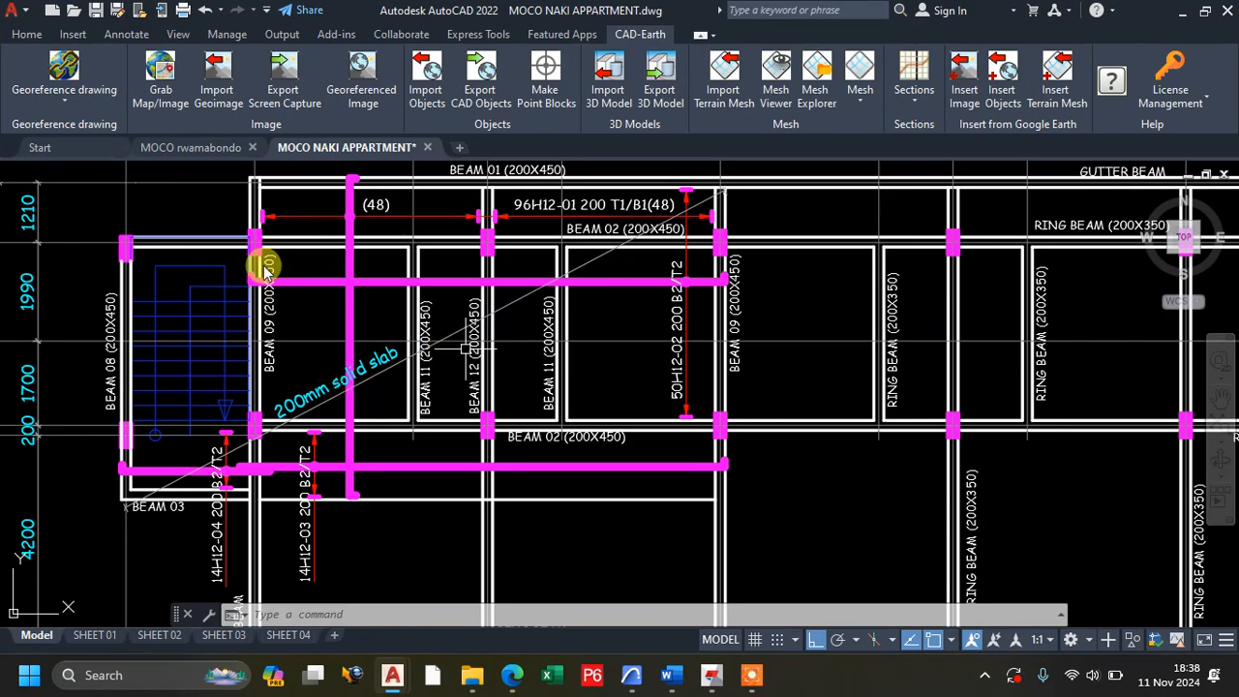
{"action": "scroll", "coordinate": [251, 254], "scroll_direction": "up", "scroll_amount": 2}
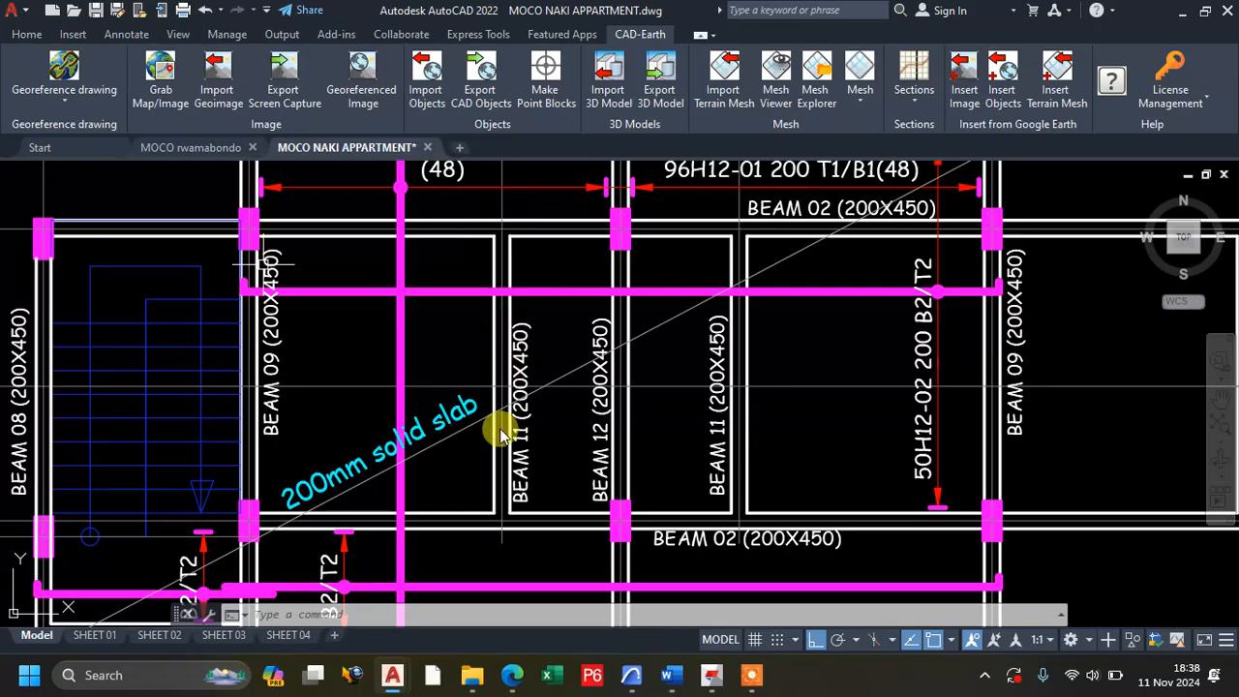
{"action": "left_click", "coordinate": [247, 228]}
{"action": "left_click", "coordinate": [312, 272]}
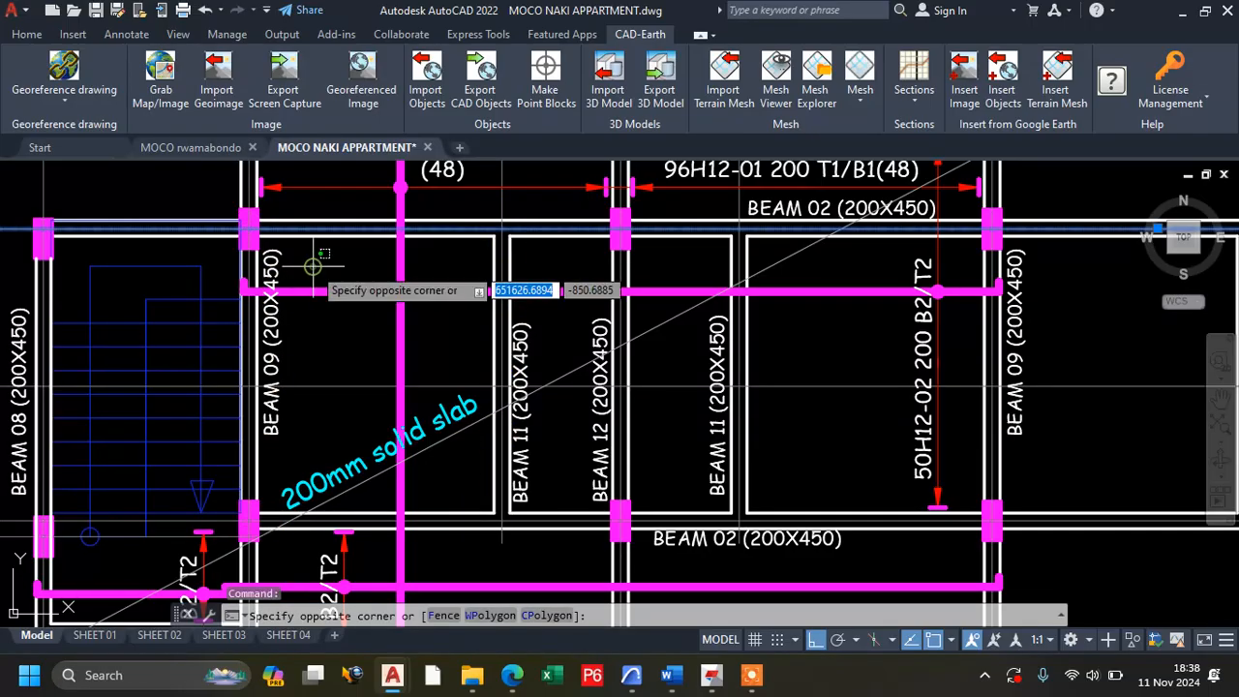
{"action": "scroll", "coordinate": [352, 293], "scroll_direction": "down", "scroll_amount": 2}
{"action": "scroll", "coordinate": [331, 223], "scroll_direction": "up", "scroll_amount": 2}
{"action": "key", "text": "Escape"}
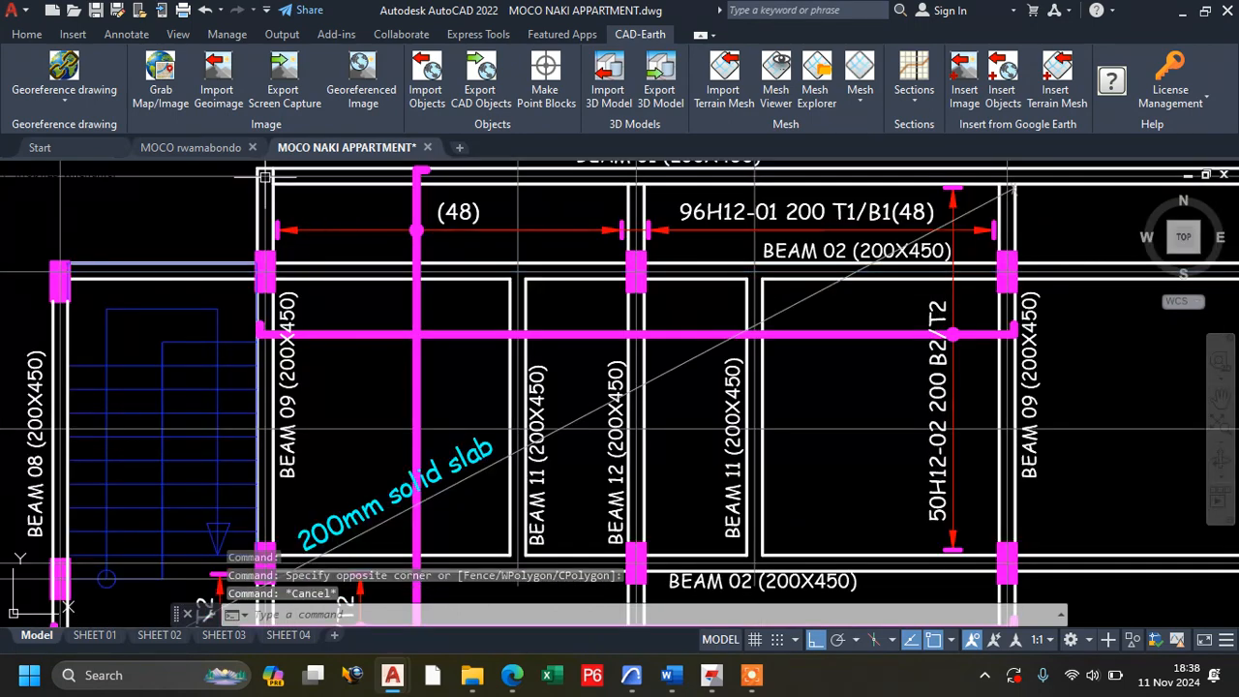
{"action": "left_click", "coordinate": [125, 34]}
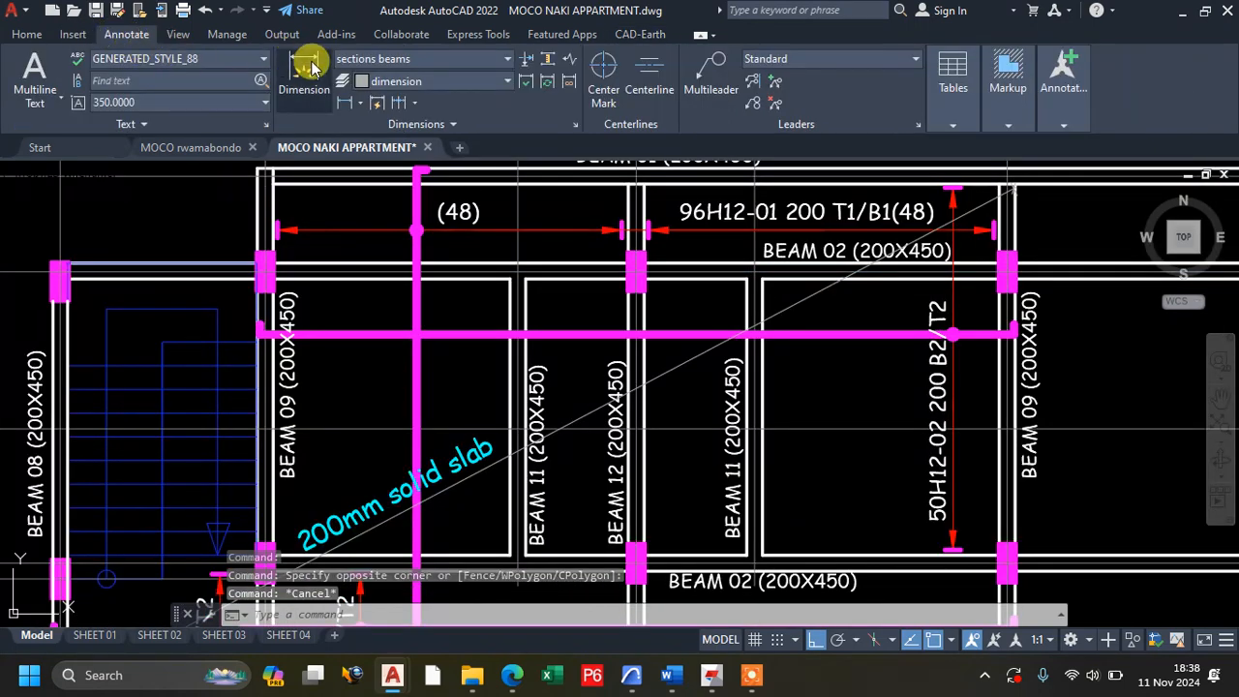
{"action": "left_click", "coordinate": [312, 66]}
{"action": "scroll", "coordinate": [264, 270], "scroll_direction": "up", "scroll_amount": 2}
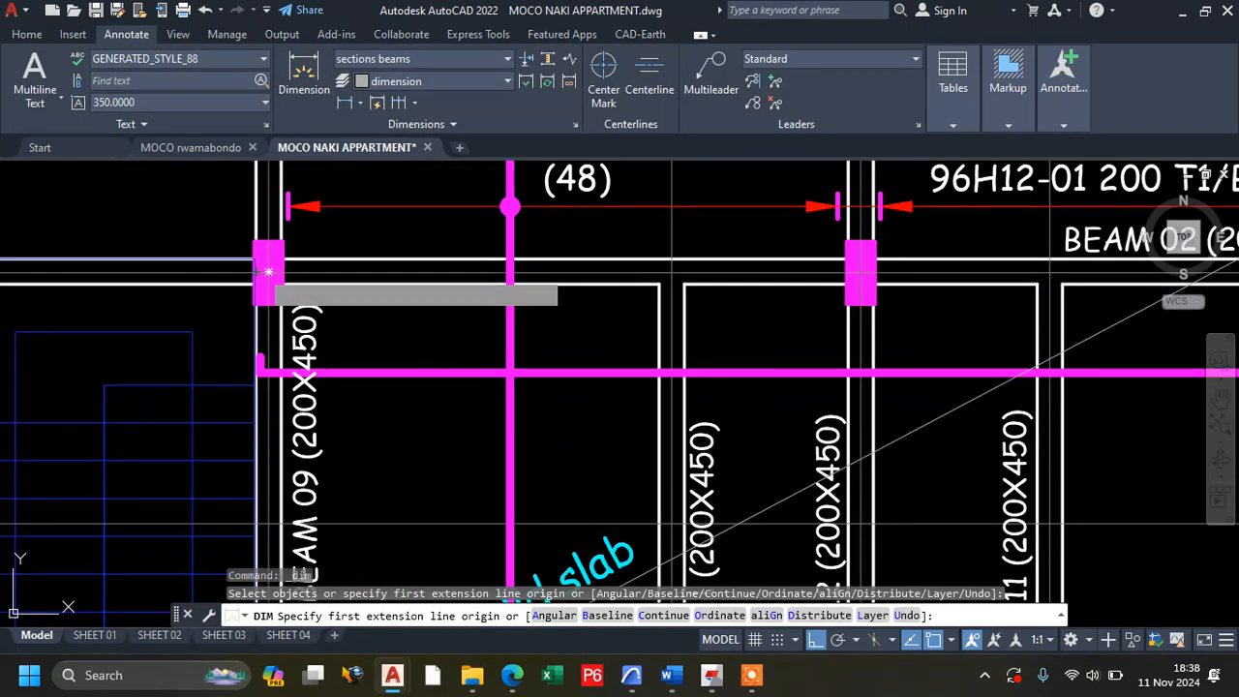
{"action": "left_click", "coordinate": [268, 271]}
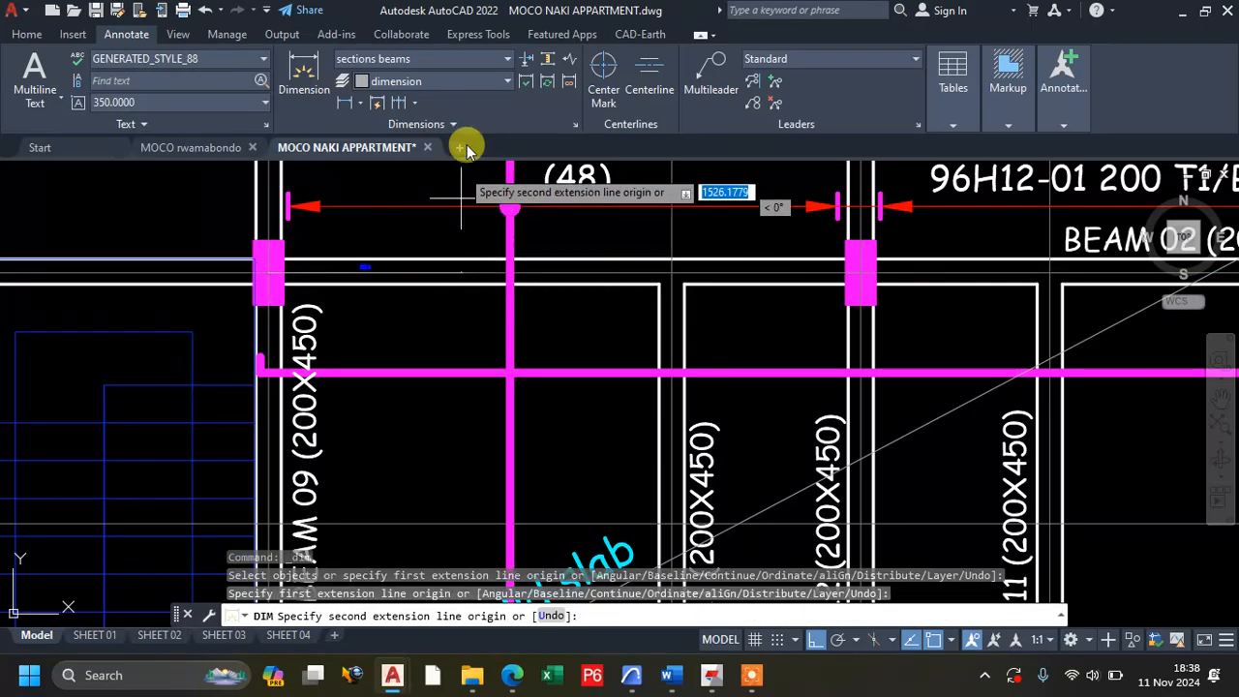
{"action": "key", "text": "Escape"}
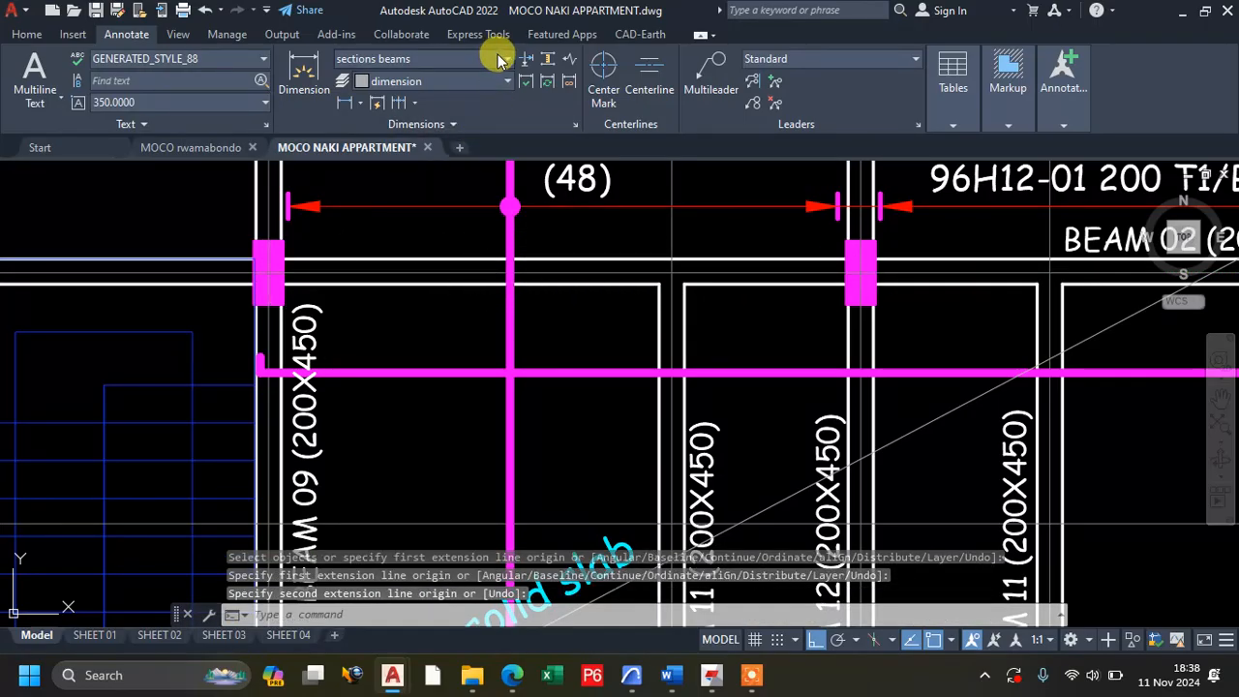
Make DIM 100 the current dimension style.
{"action": "left_click", "coordinate": [506, 59]}
{"action": "scroll", "coordinate": [503, 173], "scroll_direction": "down", "scroll_amount": 2}
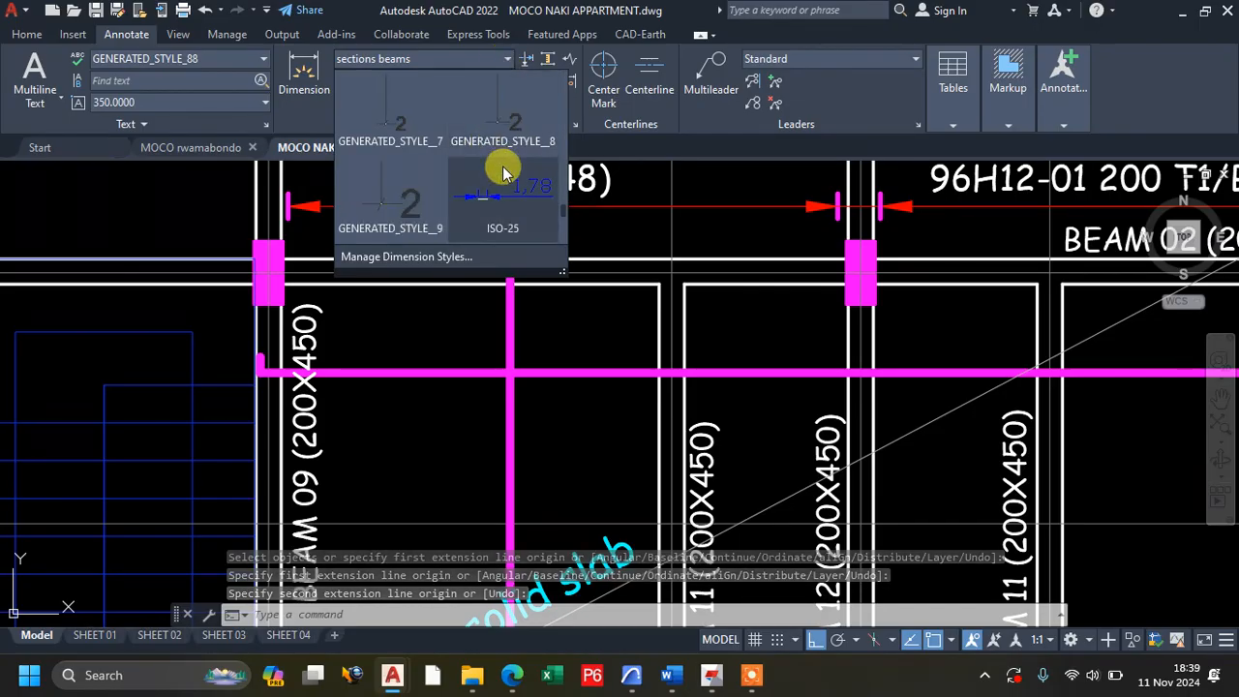
{"action": "scroll", "coordinate": [503, 173], "scroll_direction": "up", "scroll_amount": 4}
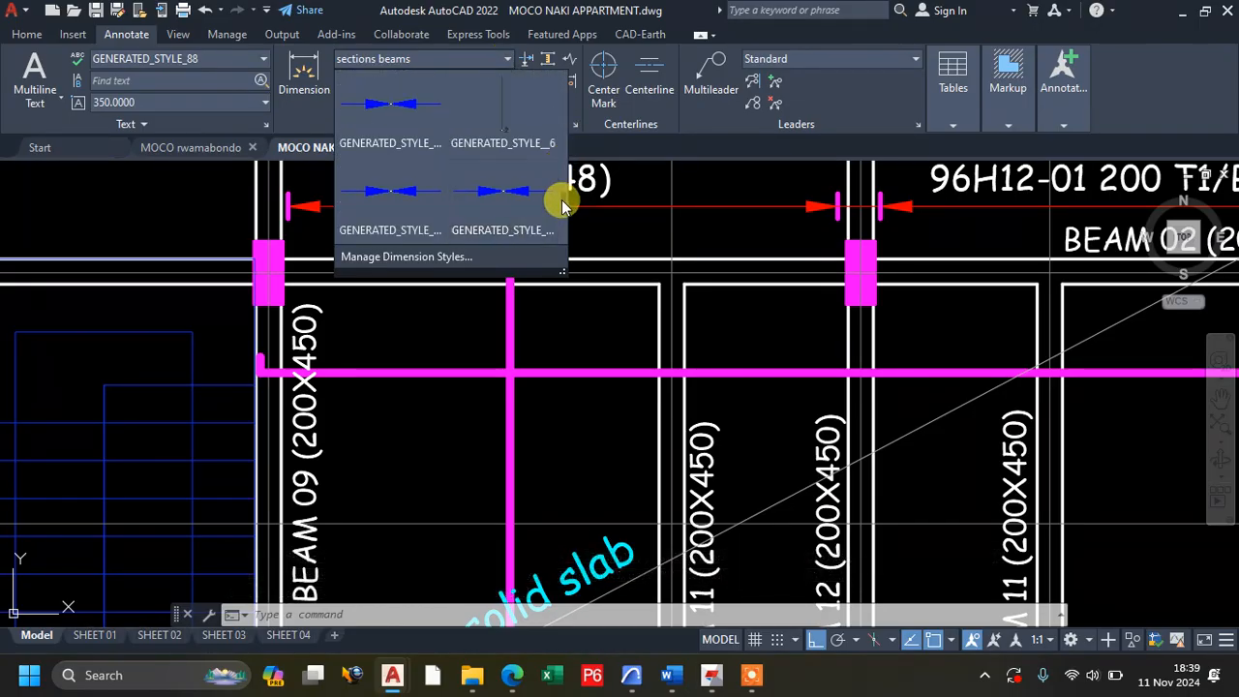
{"action": "scroll", "coordinate": [561, 199], "scroll_direction": "up", "scroll_amount": 3}
{"action": "scroll", "coordinate": [568, 112], "scroll_direction": "up", "scroll_amount": 3}
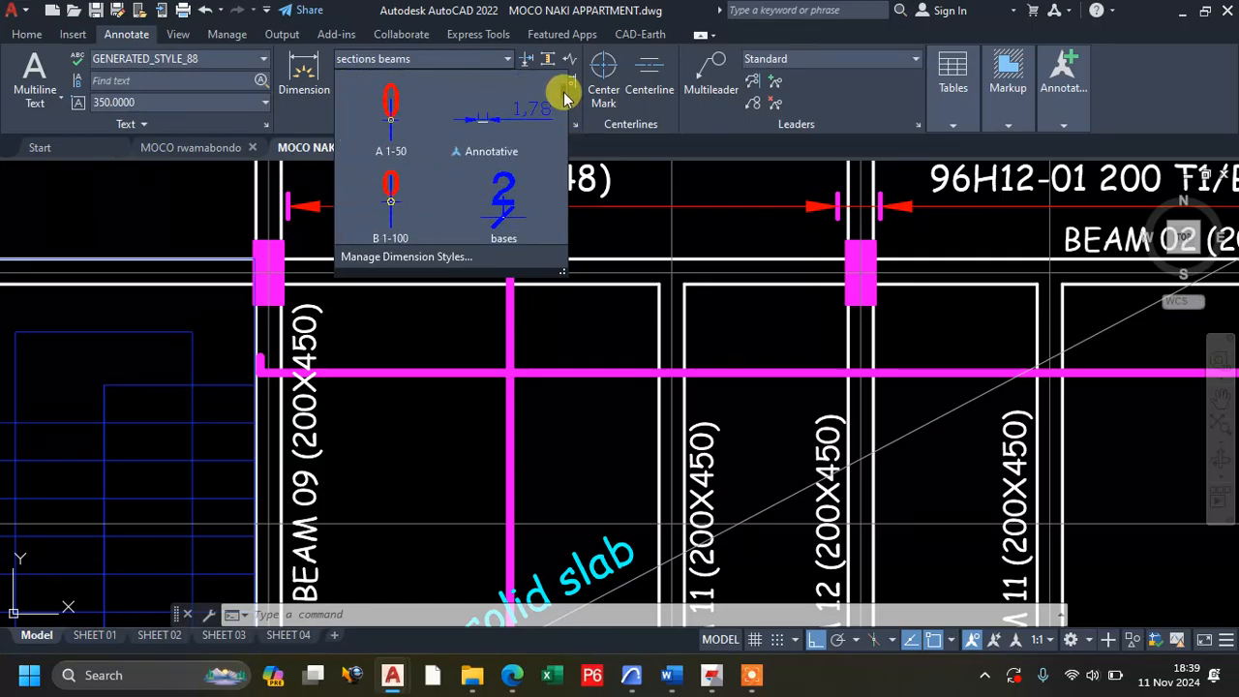
{"action": "scroll", "coordinate": [568, 116], "scroll_direction": "down", "scroll_amount": 4}
{"action": "scroll", "coordinate": [566, 139], "scroll_direction": "up", "scroll_amount": 1}
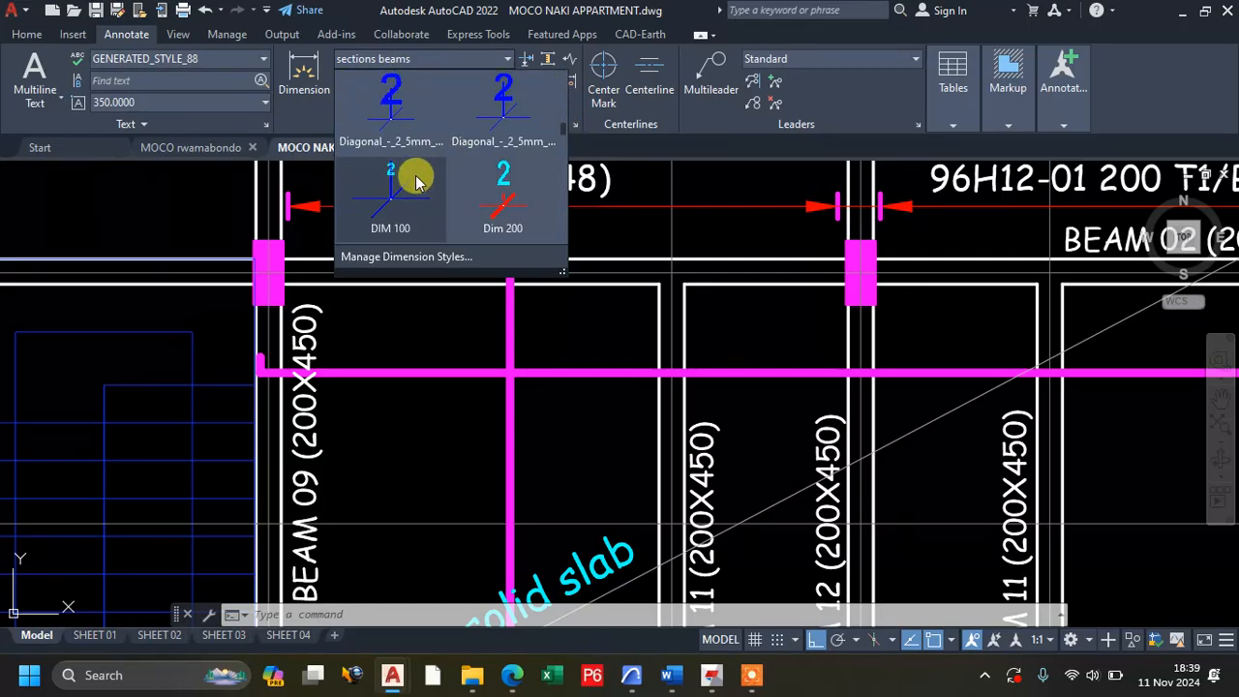
{"action": "left_click", "coordinate": [411, 179]}
Modify the DIM 100 dimension style by setting the height of its text style GENERATED_STYLE_88 to 200.
{"action": "left_click", "coordinate": [578, 128]}
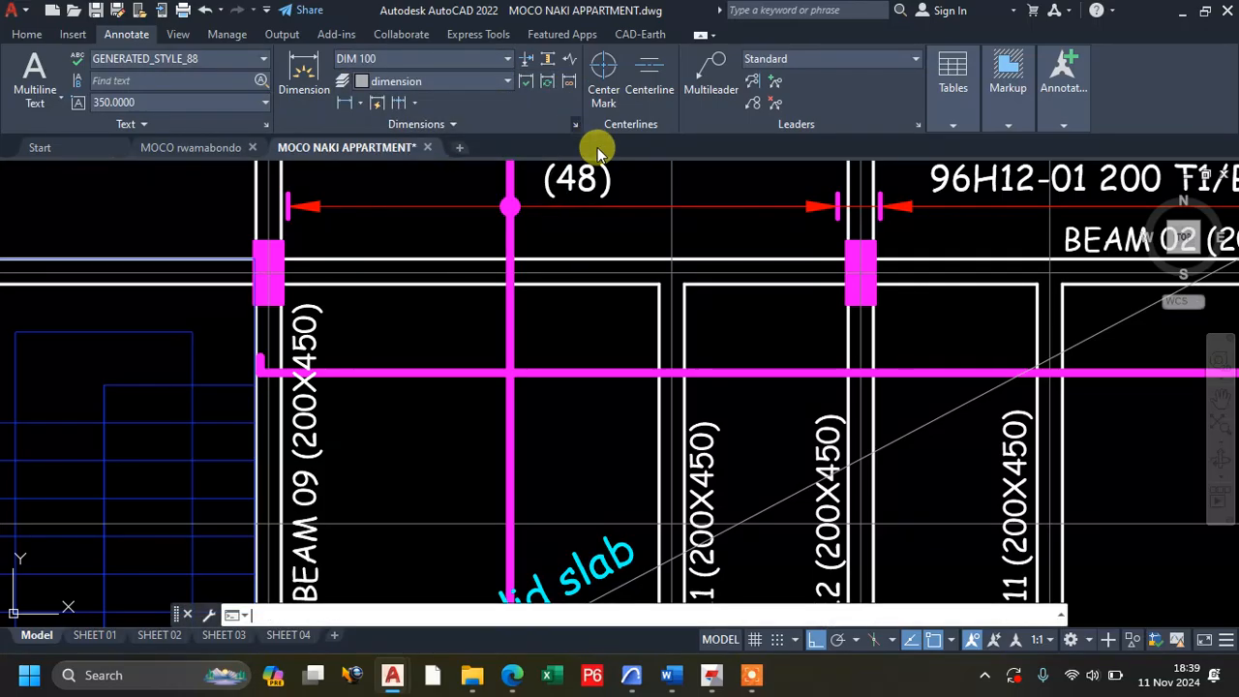
{"action": "left_click", "coordinate": [795, 298]}
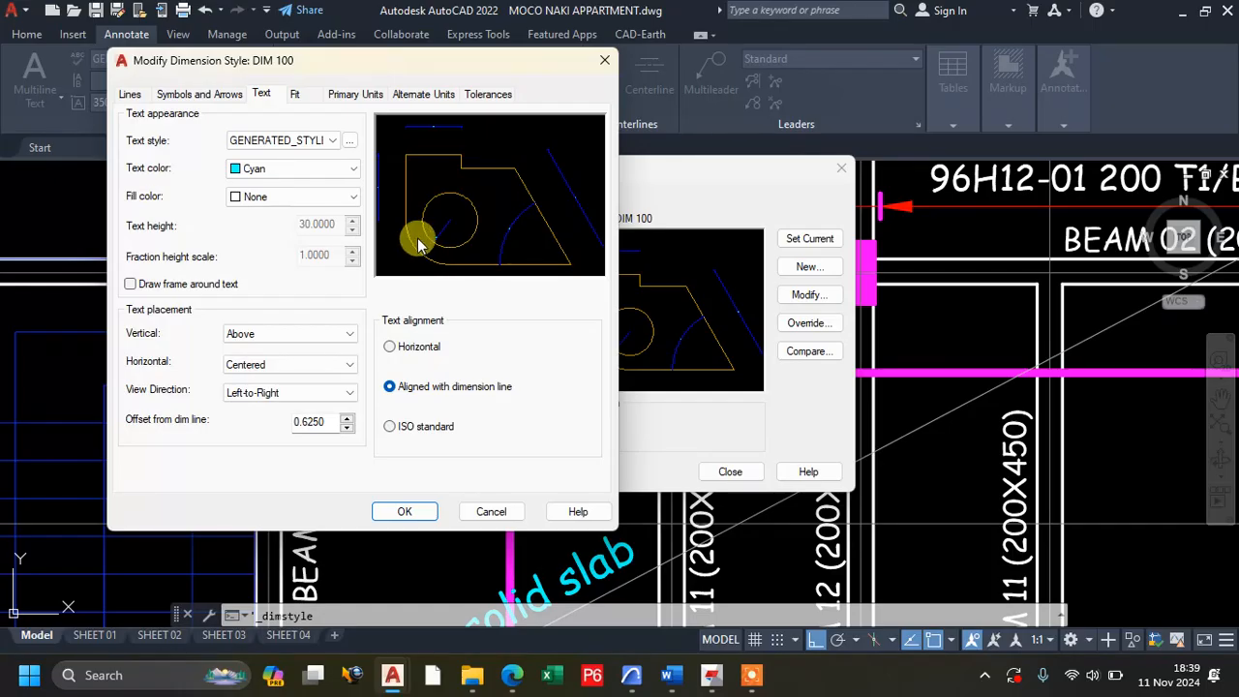
{"action": "left_click", "coordinate": [349, 142]}
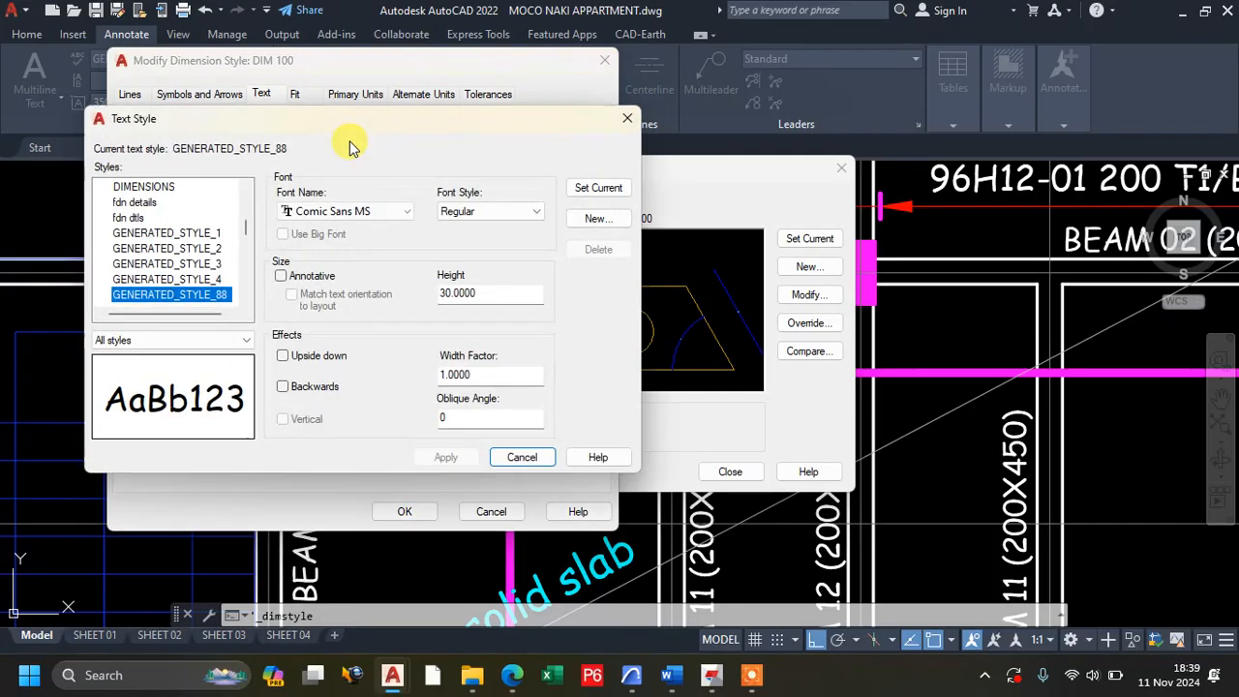
{"action": "double_click", "coordinate": [484, 292]}
{"action": "type", "text": "200"}
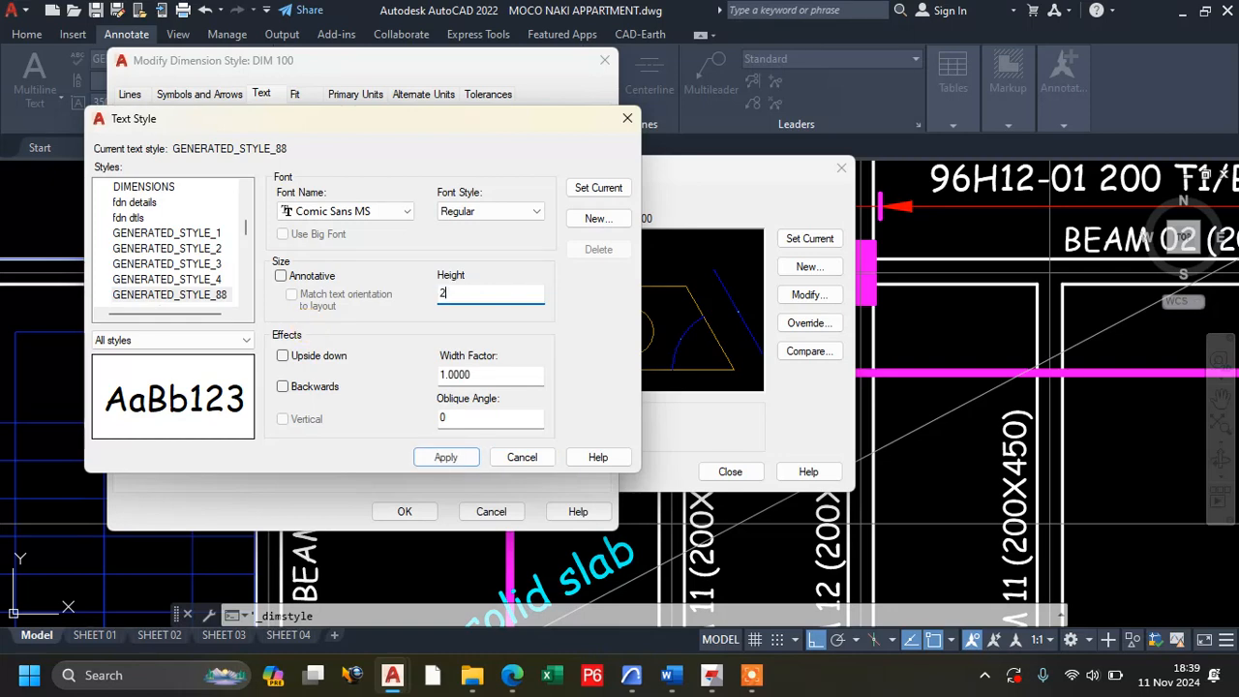
{"action": "left_click", "coordinate": [466, 461]}
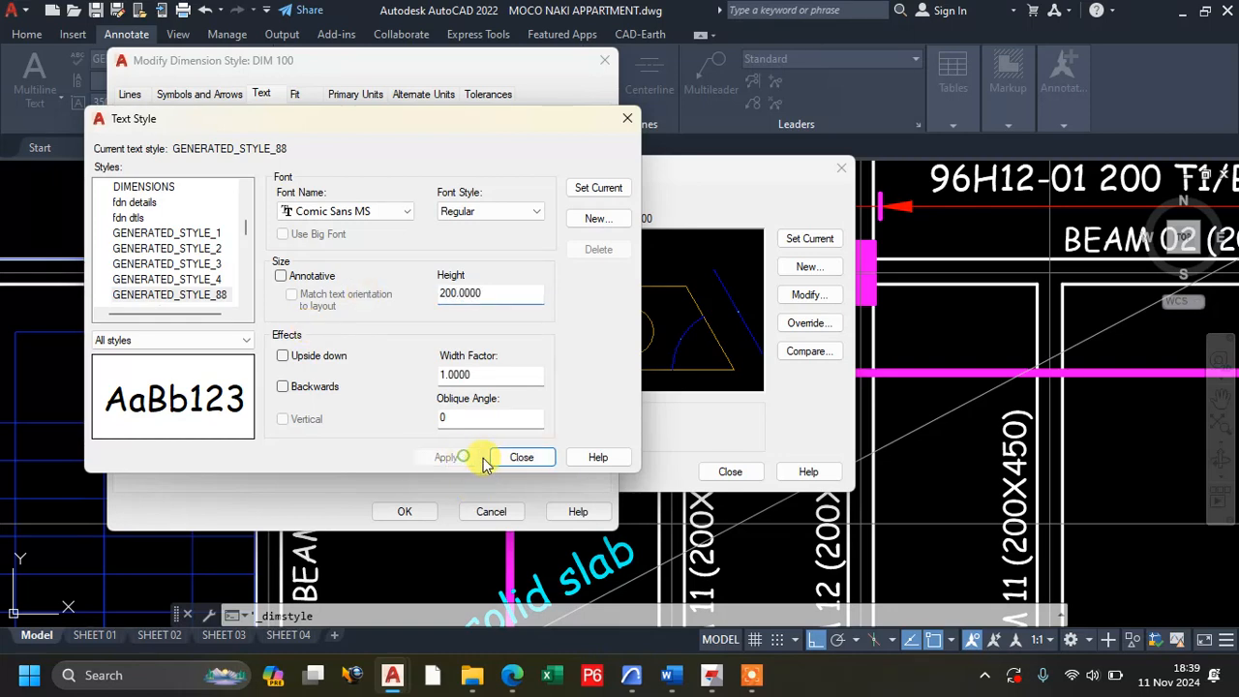
{"action": "left_click", "coordinate": [518, 459]}
{"action": "left_click", "coordinate": [407, 511]}
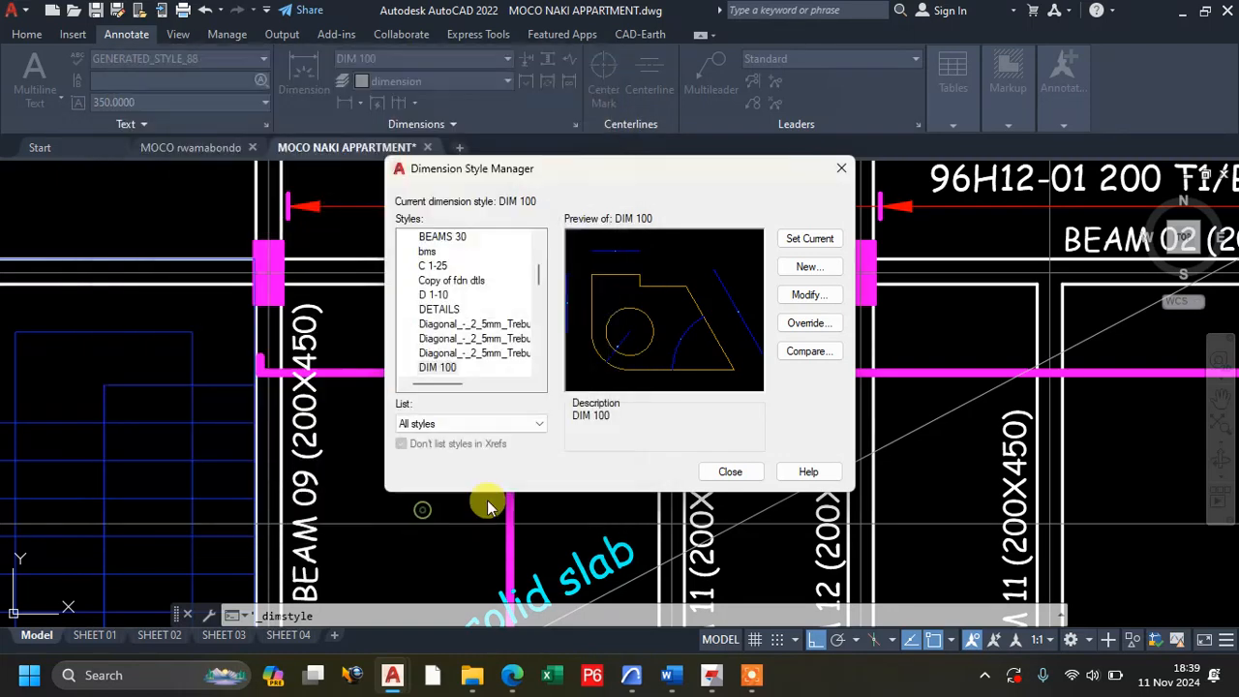
{"action": "left_click", "coordinate": [730, 472]}
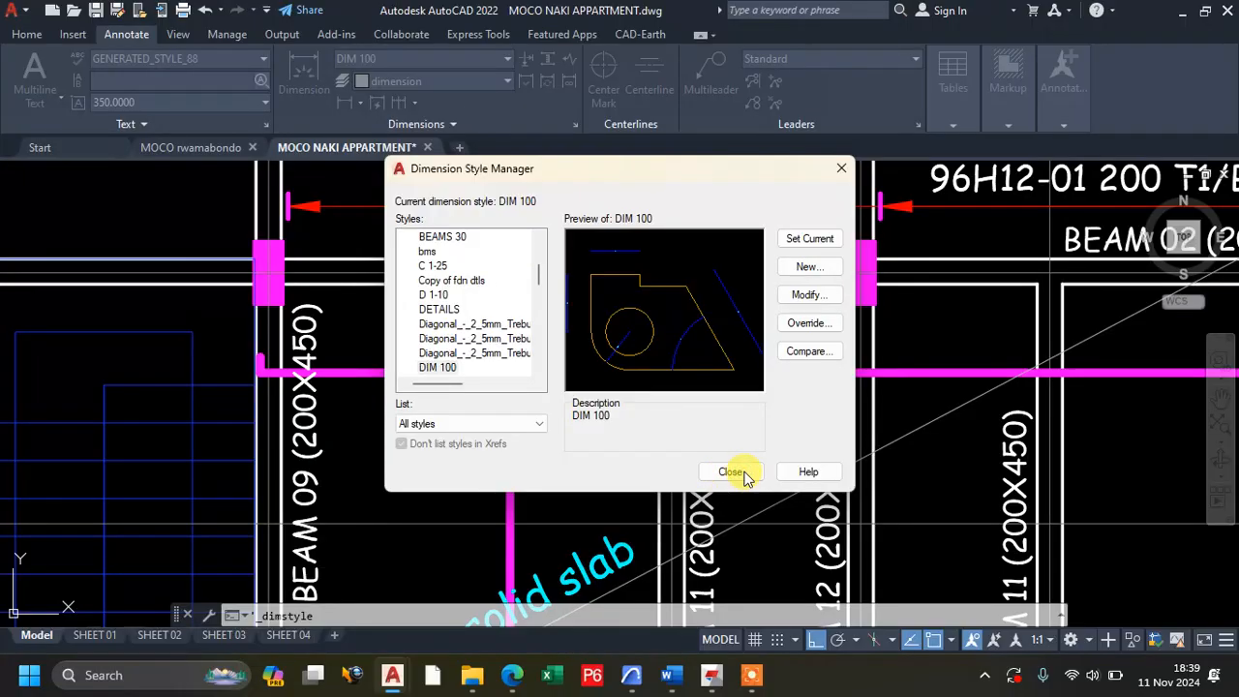
Close the Dimension Style Manager and dimension the slab panel's horizontal span between the centrelines of BEAM 09 and BEAM 11, along BEAM 02.
{"action": "left_click", "coordinate": [745, 471]}
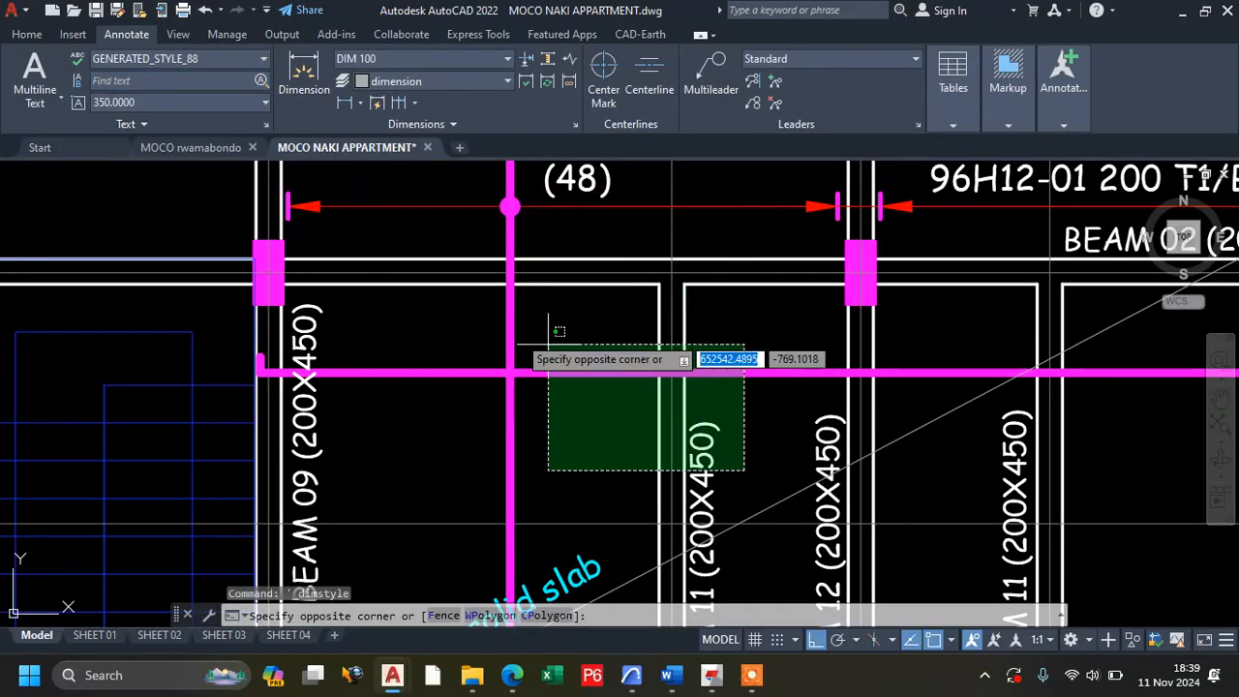
{"action": "left_click", "coordinate": [781, 434]}
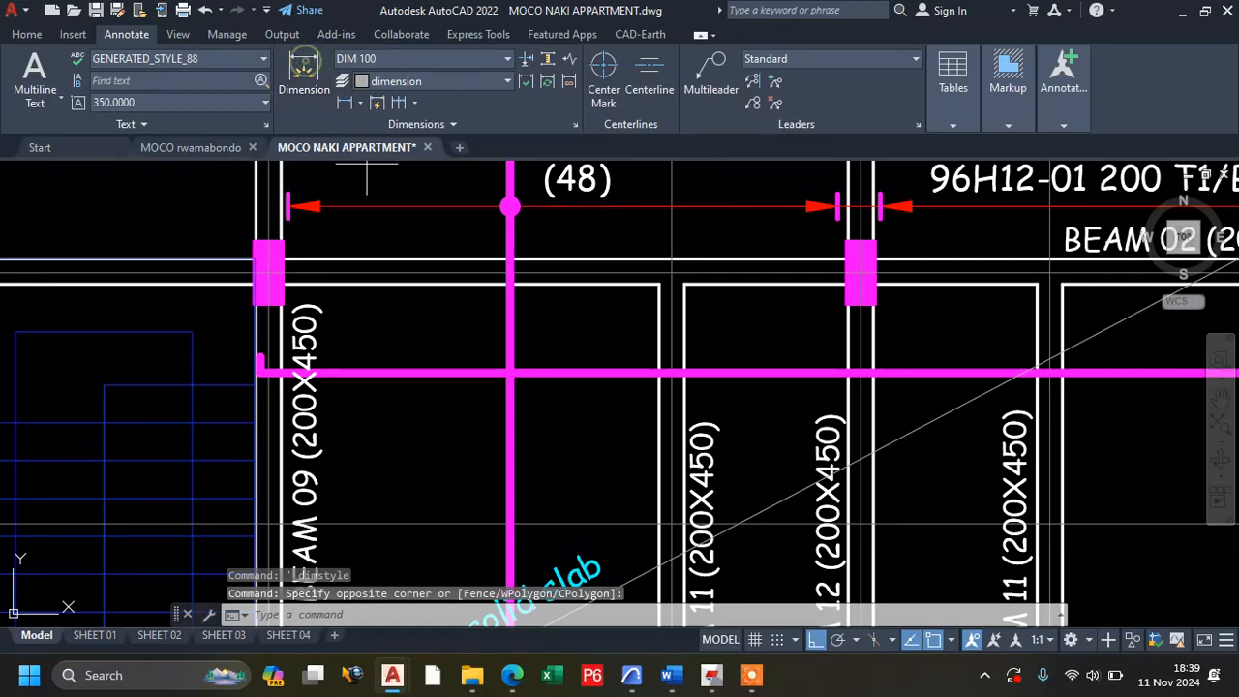
{"action": "left_click", "coordinate": [304, 72]}
{"action": "left_click", "coordinate": [268, 272]}
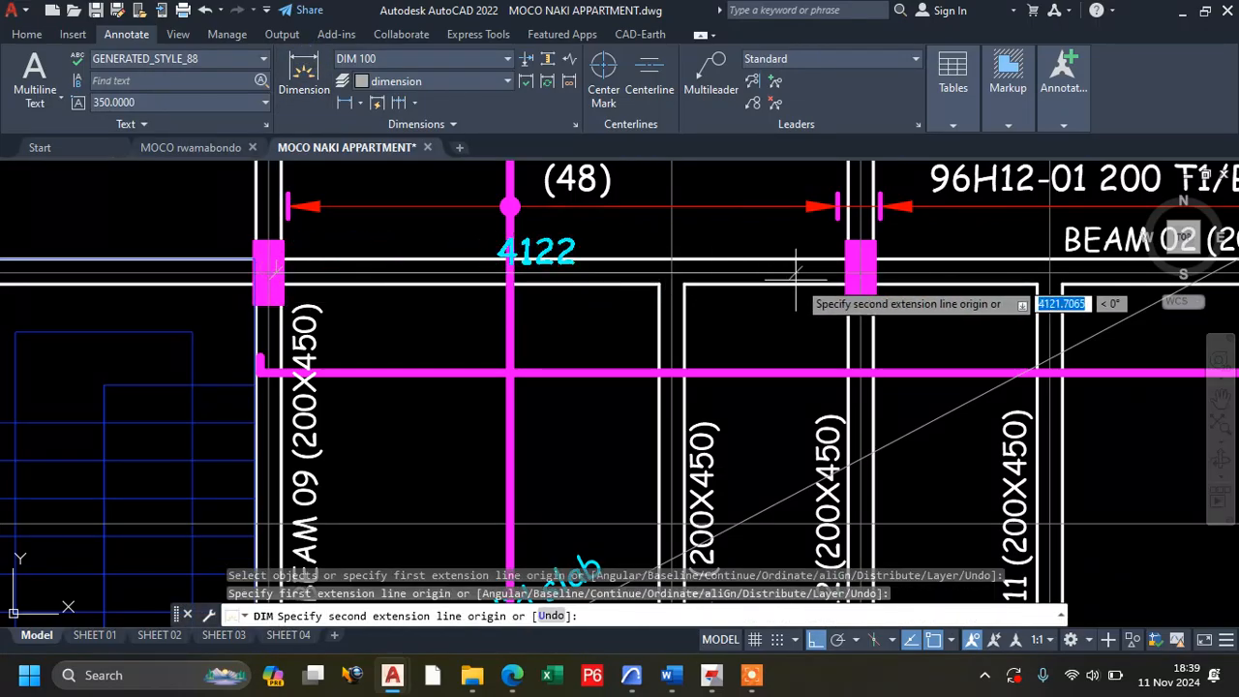
{"action": "left_click", "coordinate": [669, 273]}
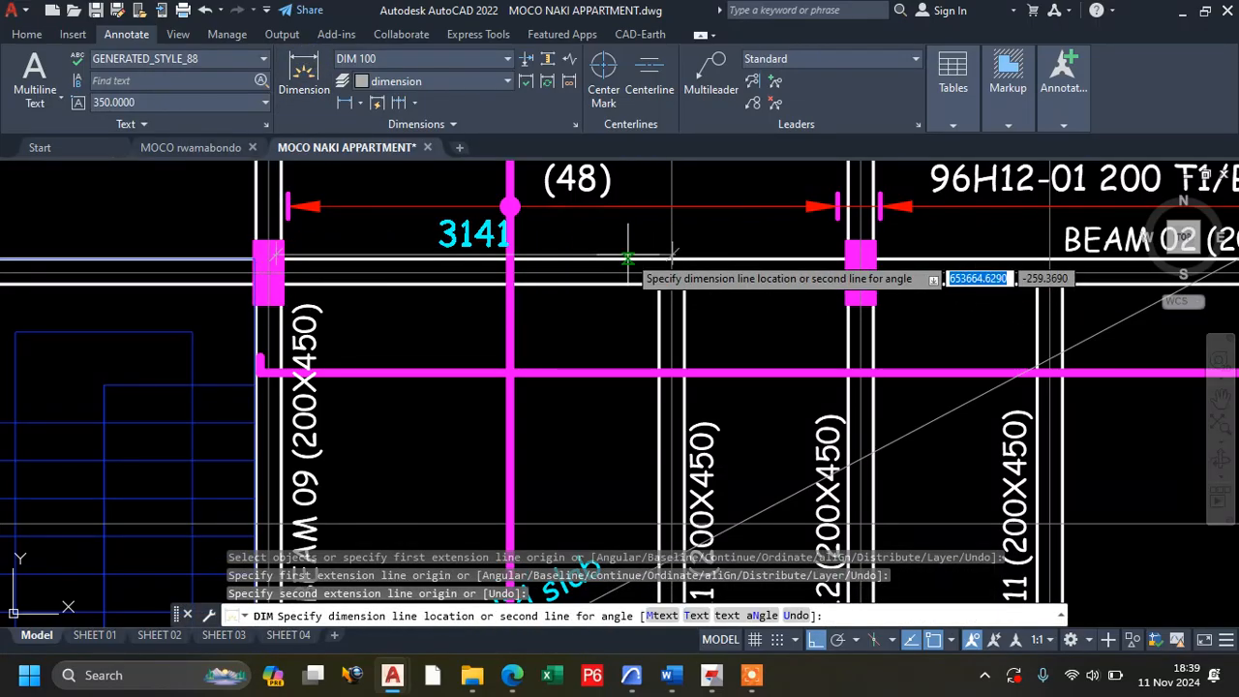
{"action": "left_click", "coordinate": [621, 246]}
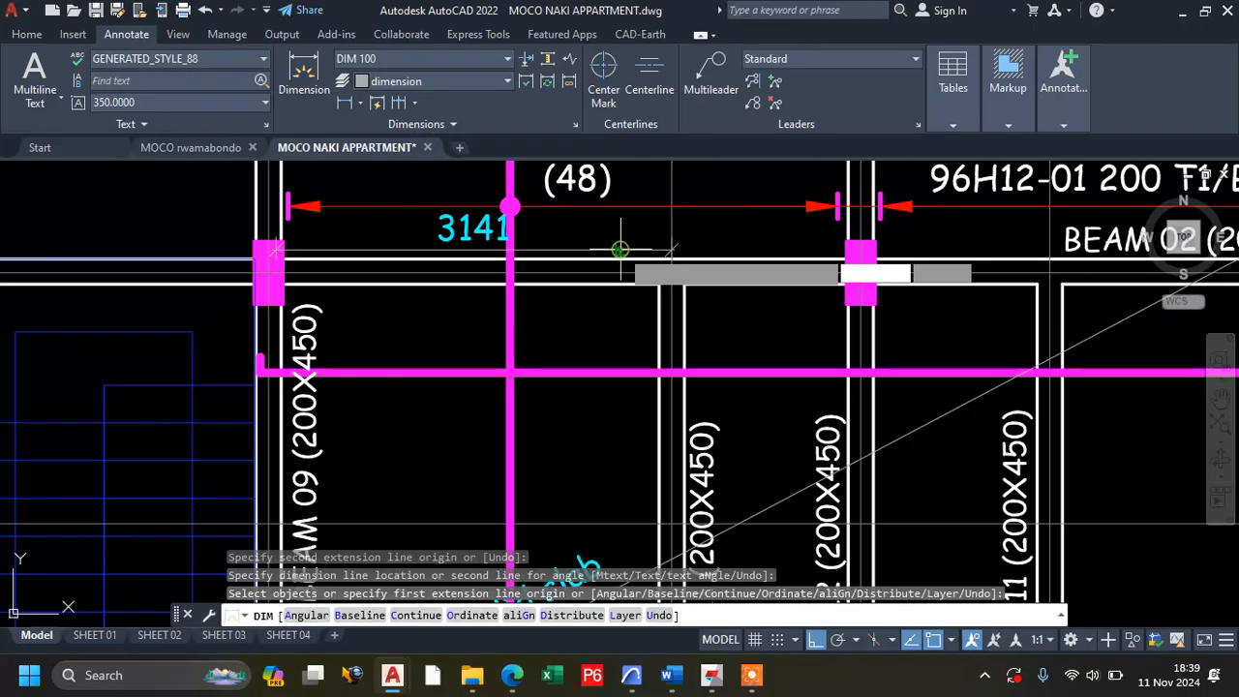
Dimension the slab panel's vertical span between the upper and lower BEAM 02 centrelines, placing the dimension inside the panel beside BEAM 09.
{"action": "scroll", "coordinate": [469, 334], "scroll_direction": "down", "scroll_amount": 2}
{"action": "scroll", "coordinate": [465, 279], "scroll_direction": "up", "scroll_amount": 2}
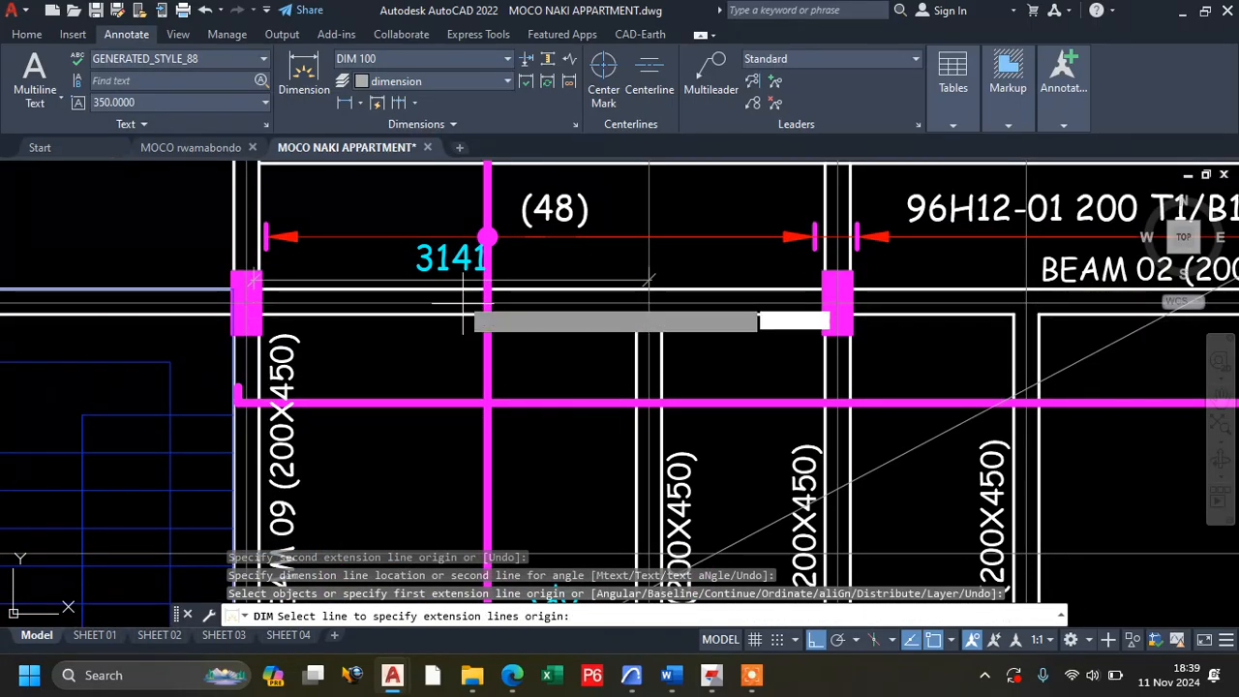
{"action": "scroll", "coordinate": [465, 304], "scroll_direction": "down", "scroll_amount": 3}
{"action": "scroll", "coordinate": [360, 264], "scroll_direction": "up", "scroll_amount": 3}
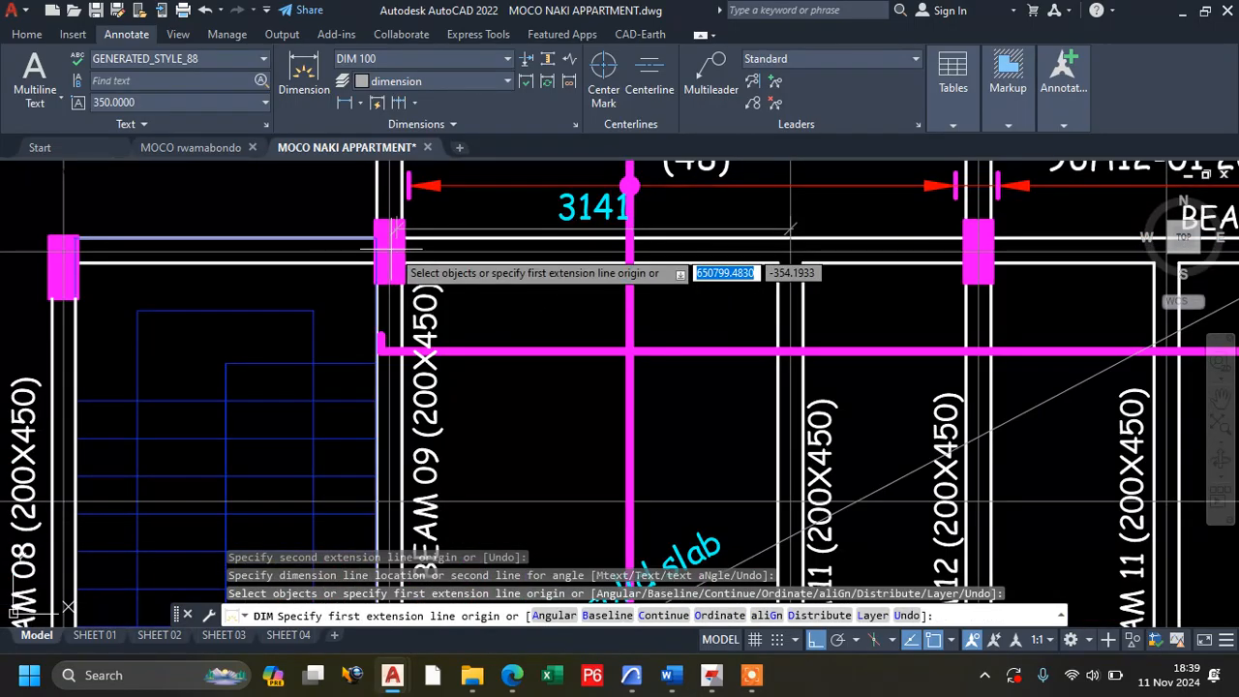
{"action": "left_click", "coordinate": [391, 274]}
{"action": "scroll", "coordinate": [407, 279], "scroll_direction": "down", "scroll_amount": 3}
{"action": "scroll", "coordinate": [388, 373], "scroll_direction": "up", "scroll_amount": 4}
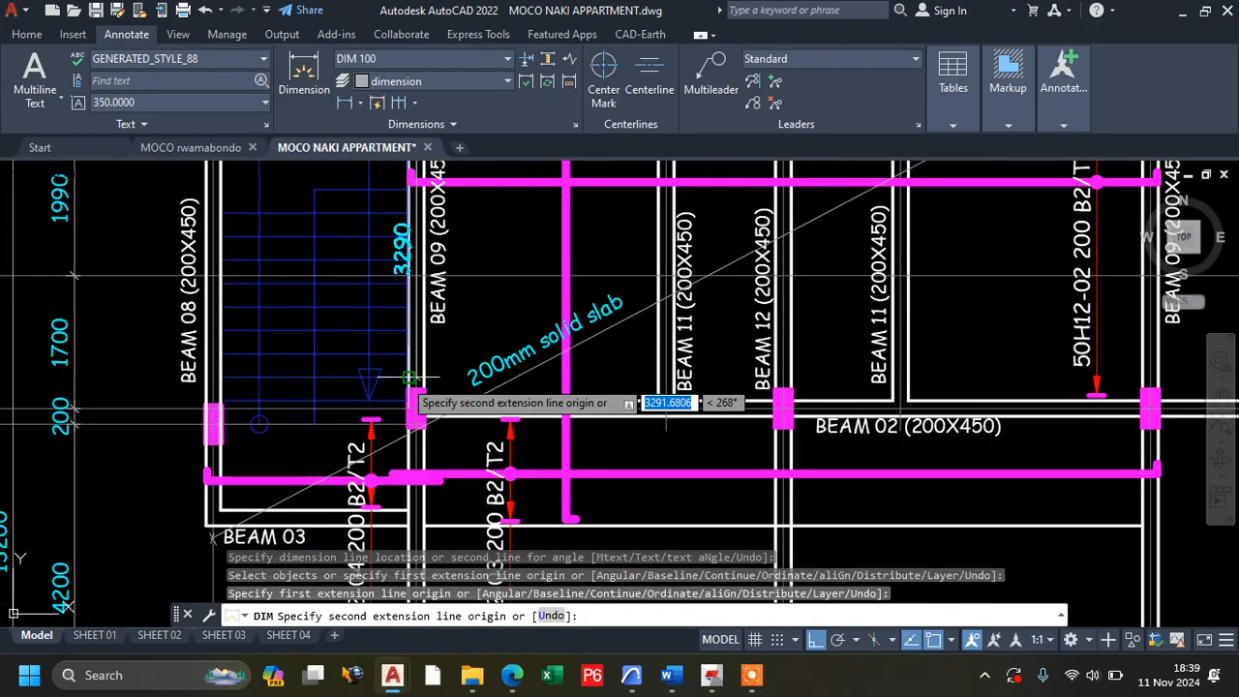
{"action": "left_click", "coordinate": [415, 405]}
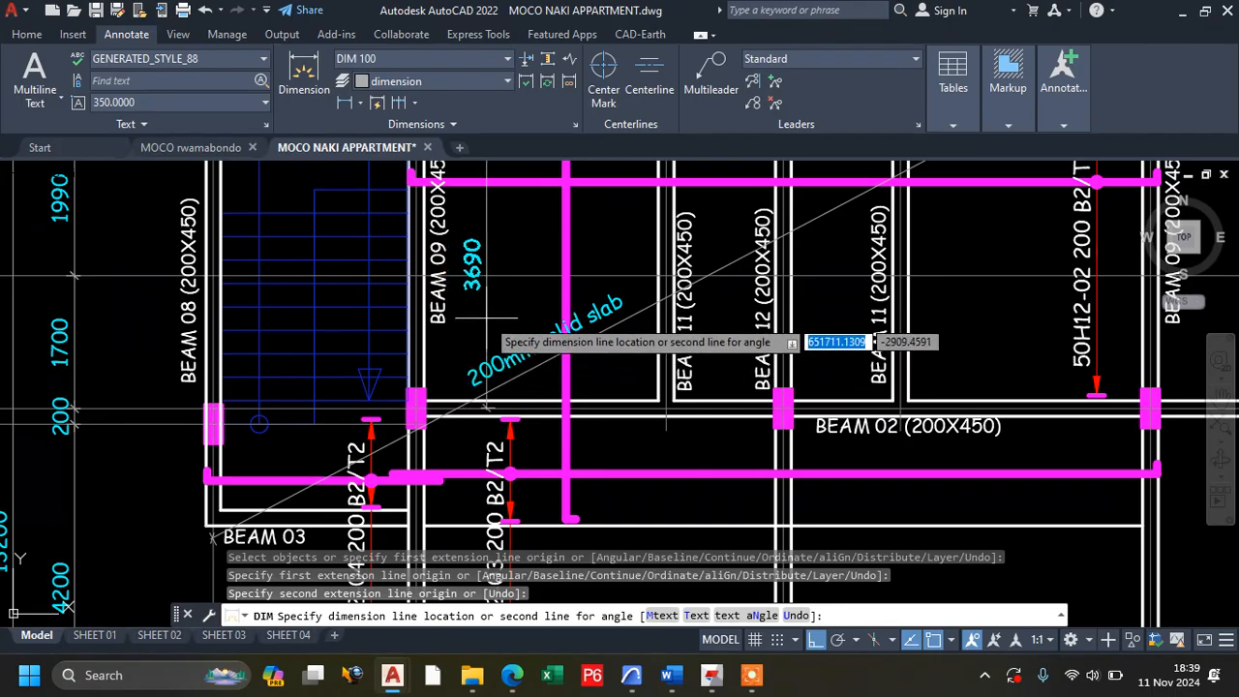
{"action": "left_click", "coordinate": [469, 354]}
{"action": "scroll", "coordinate": [468, 366], "scroll_direction": "down", "scroll_amount": 2}
{"action": "key", "text": "Escape"}
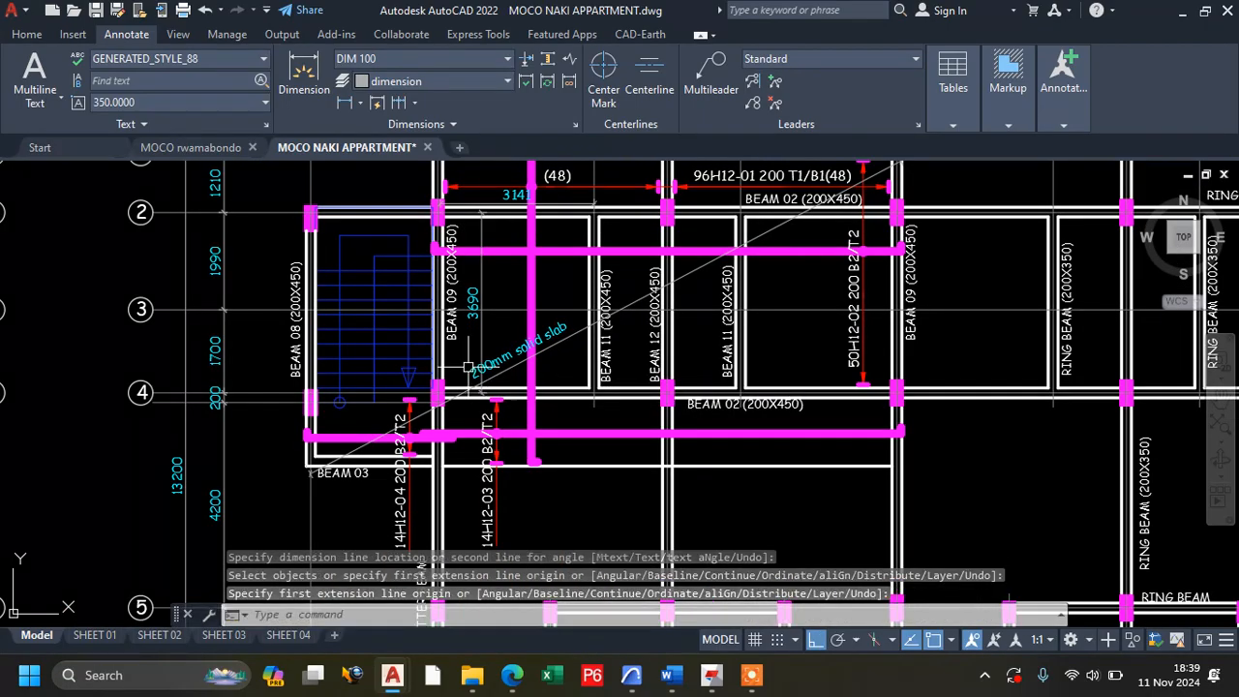
{"action": "scroll", "coordinate": [484, 252], "scroll_direction": "up", "scroll_amount": 2}
{"action": "scroll", "coordinate": [468, 305], "scroll_direction": "down", "scroll_amount": 1}
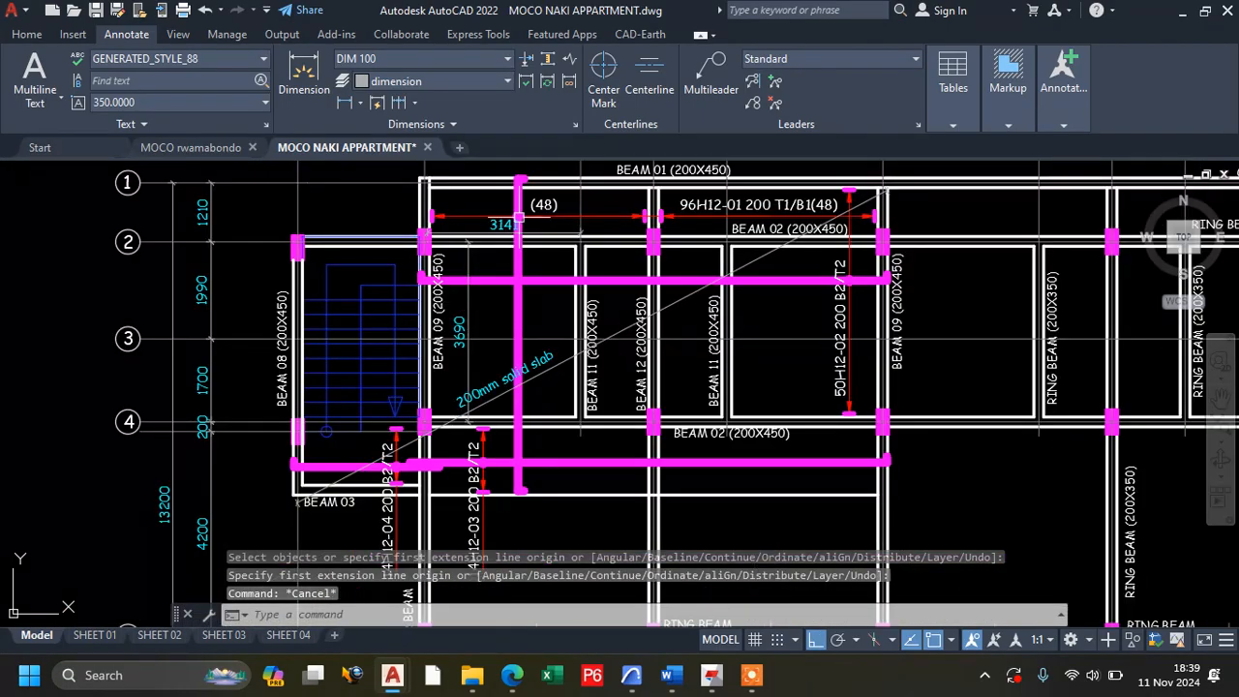
{"action": "scroll", "coordinate": [520, 218], "scroll_direction": "up", "scroll_amount": 2}
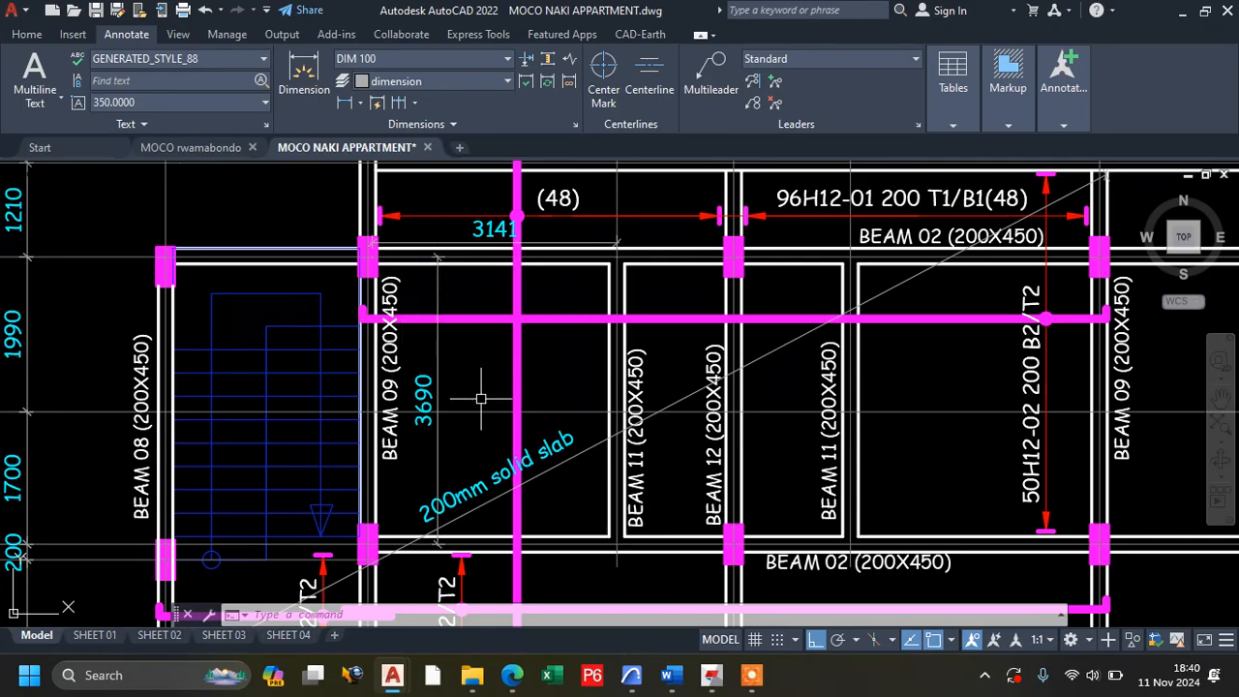
Switch to Tedds and open the geometry and loading definition of the ROOF TANK SLAB.
{"action": "left_click", "coordinate": [711, 675]}
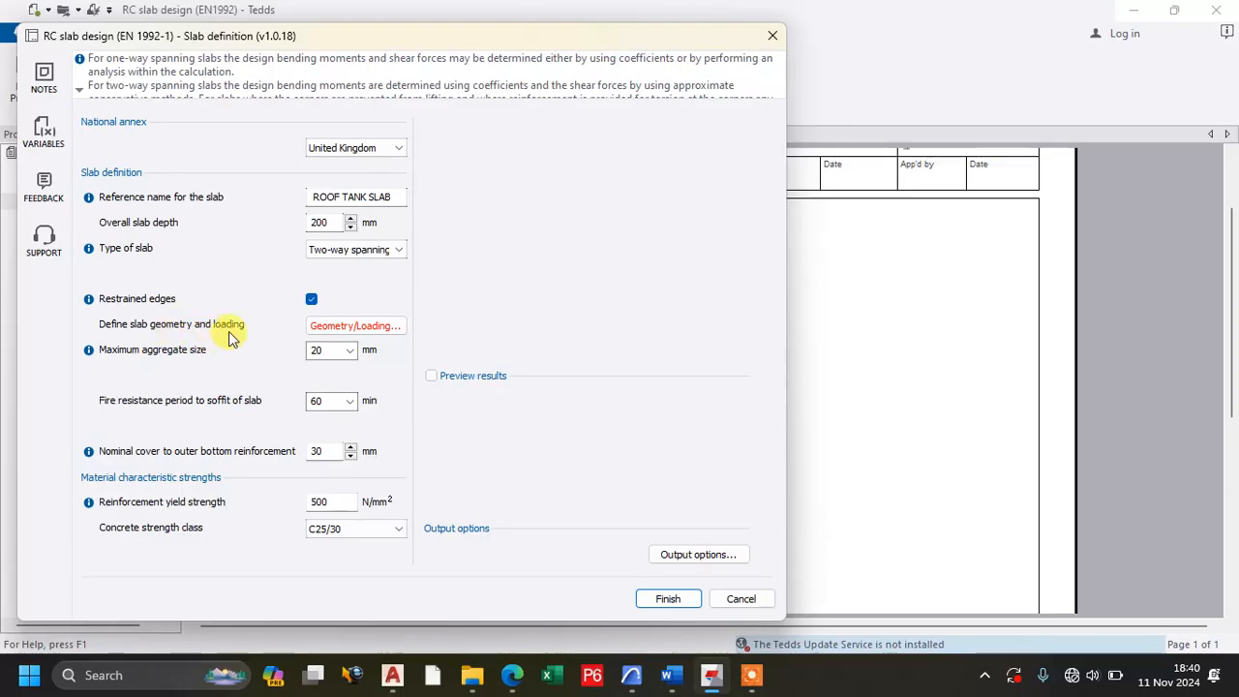
{"action": "left_click", "coordinate": [328, 329]}
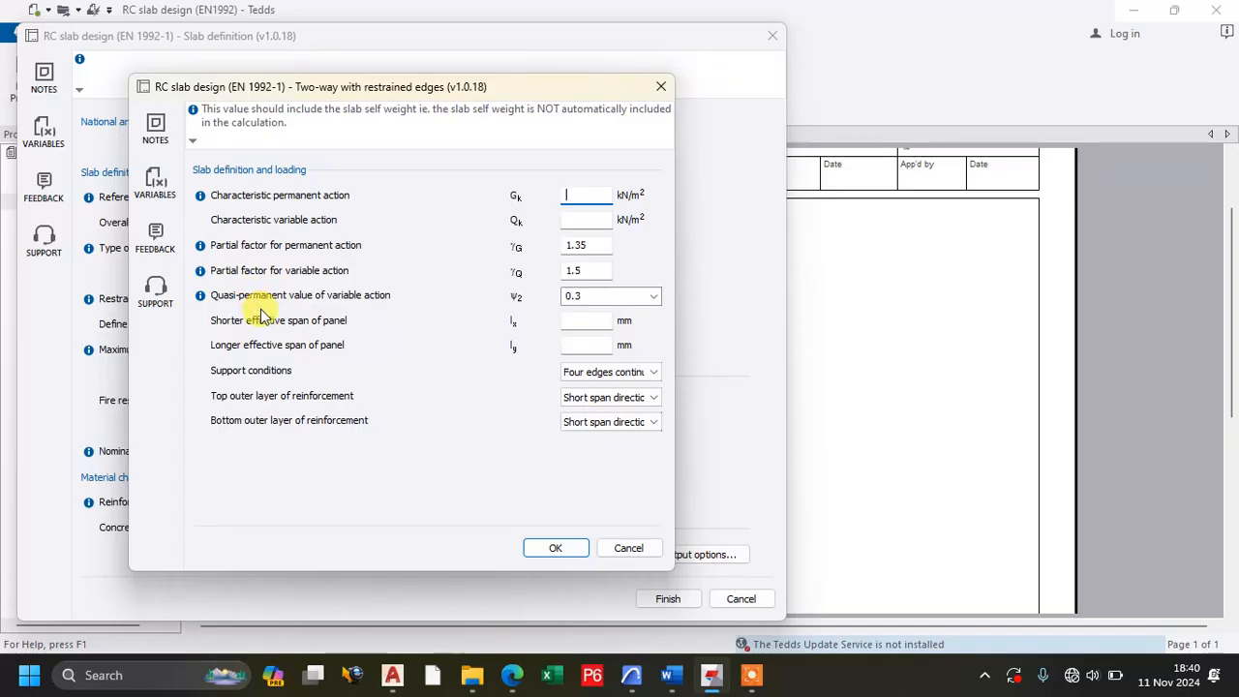
{"action": "left_click", "coordinate": [513, 676]}
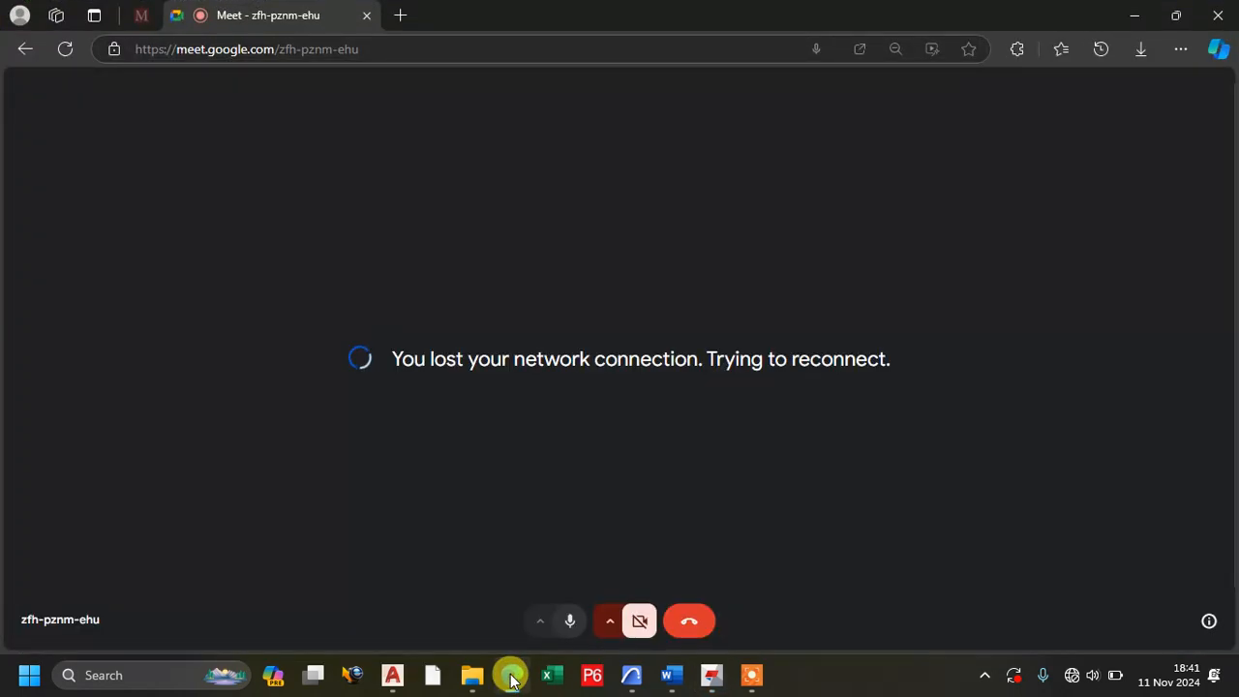
{"action": "left_click", "coordinate": [752, 675]}
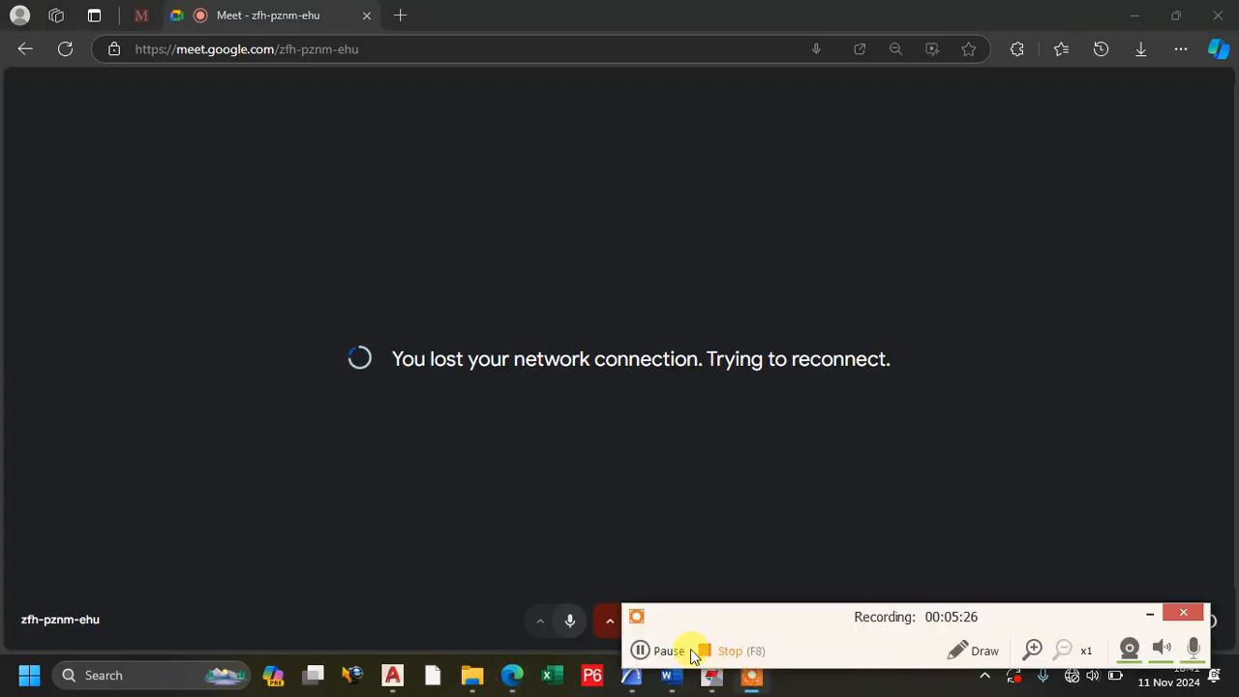
{"action": "left_click", "coordinate": [645, 649]}
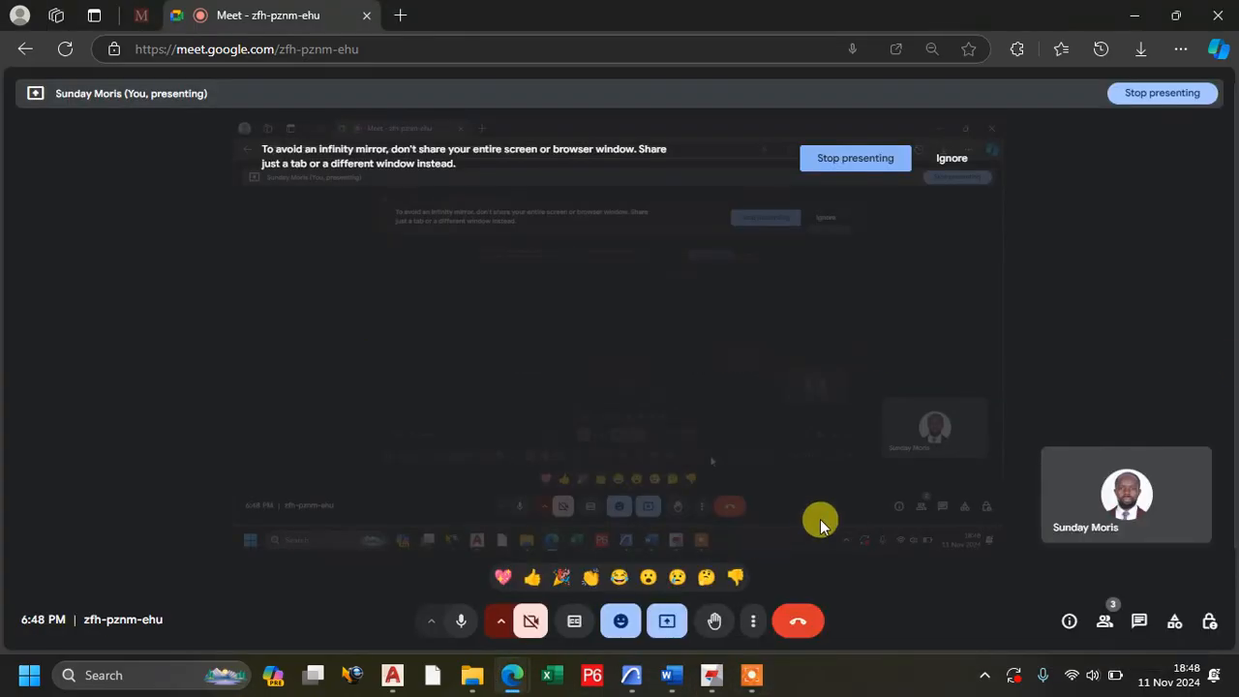
{"action": "left_click", "coordinate": [1136, 14]}
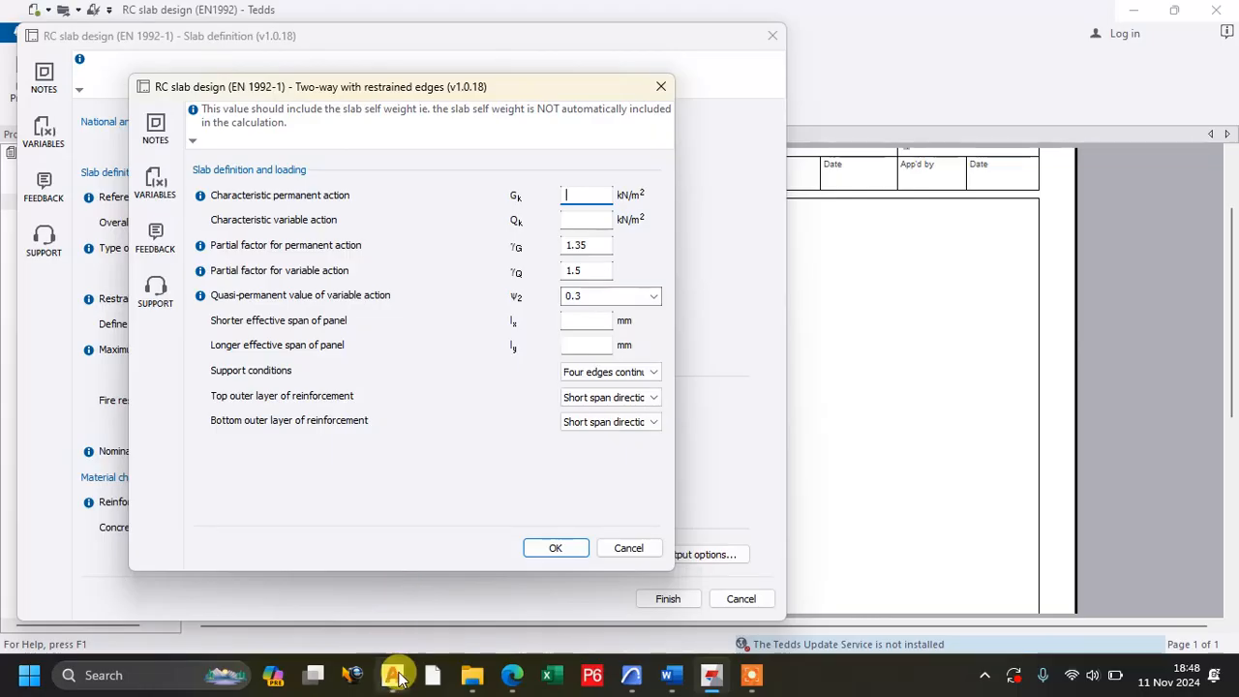
Switch to the MOCO NAKI APPARTMENT drawing in AutoCAD and check the two span dimensions of the 200mm solid slab panel.
{"action": "mouse_move", "coordinate": [397, 676]}
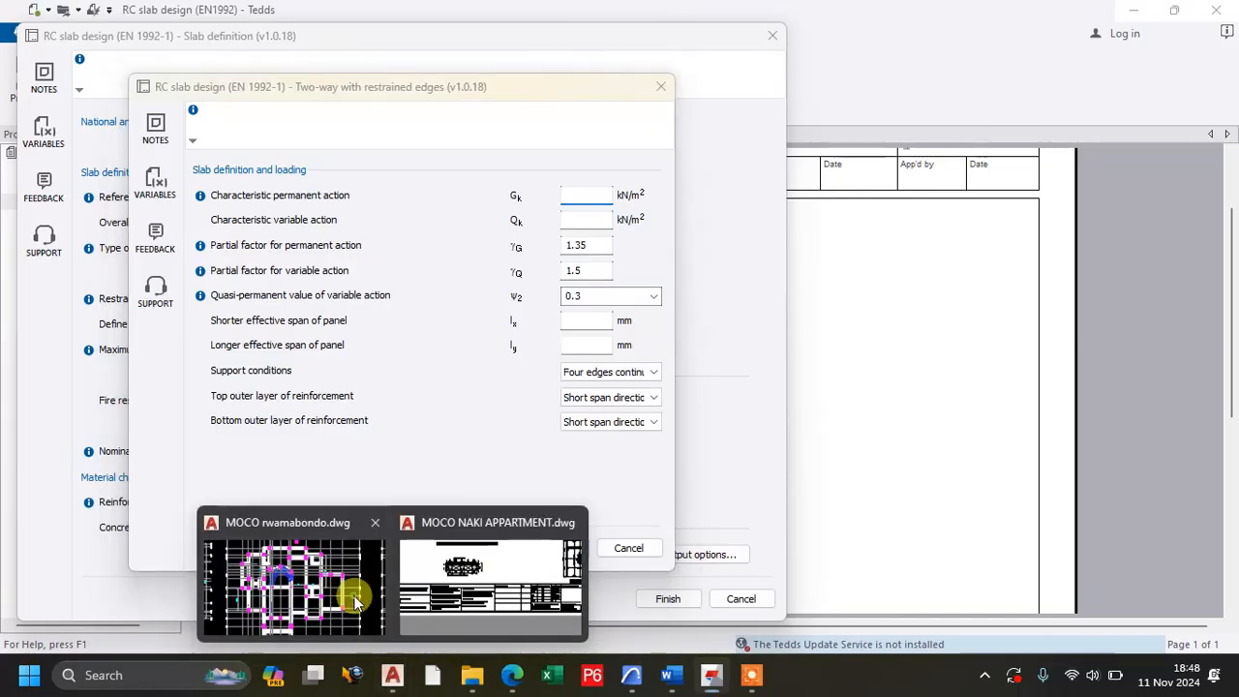
{"action": "left_click", "coordinate": [356, 603]}
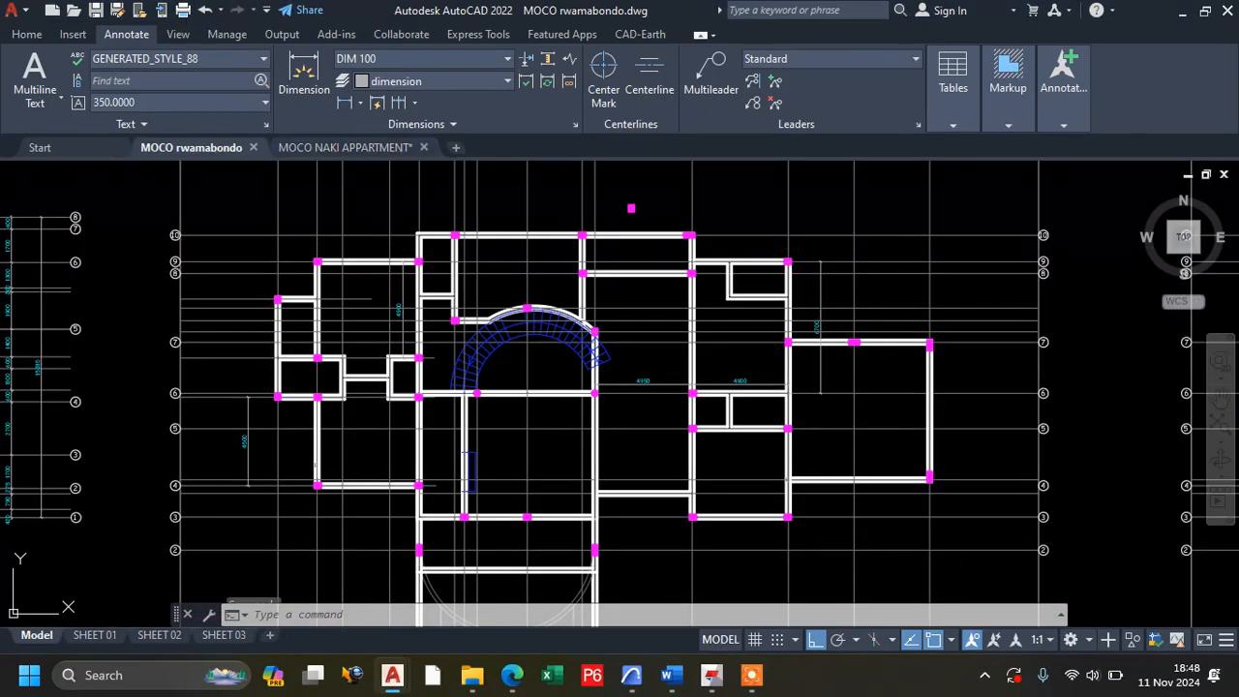
{"action": "left_click", "coordinate": [346, 149]}
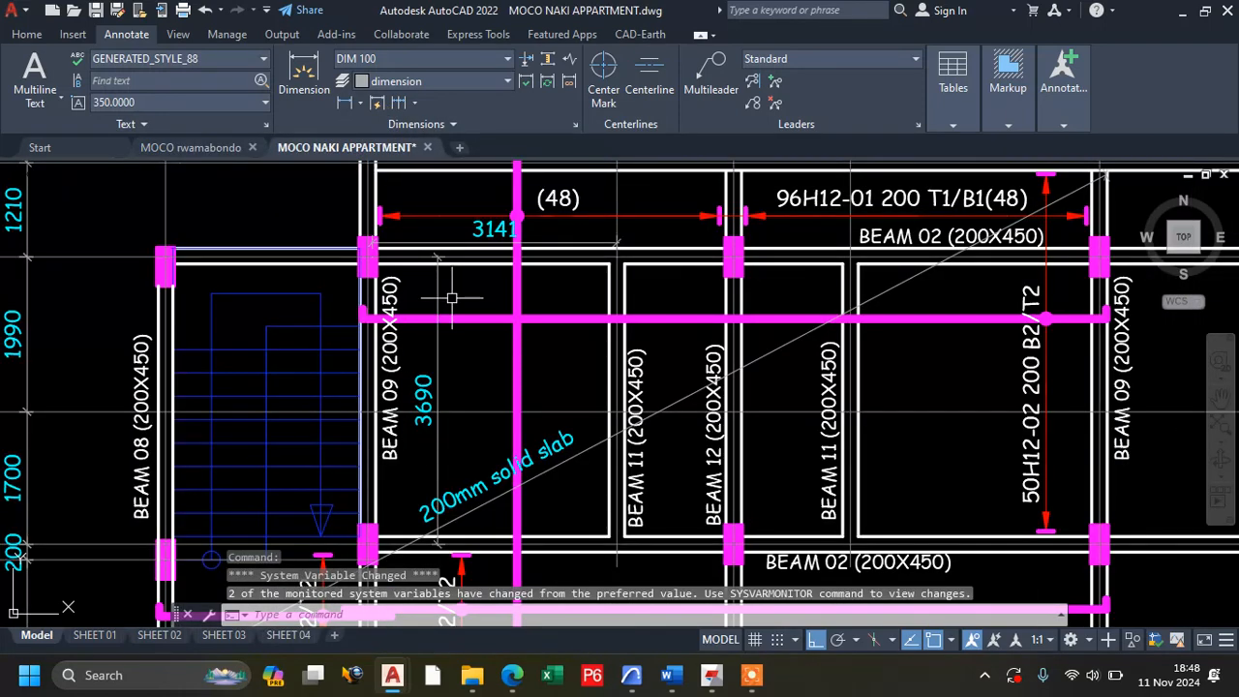
{"action": "scroll", "coordinate": [436, 405], "scroll_direction": "up", "scroll_amount": 5}
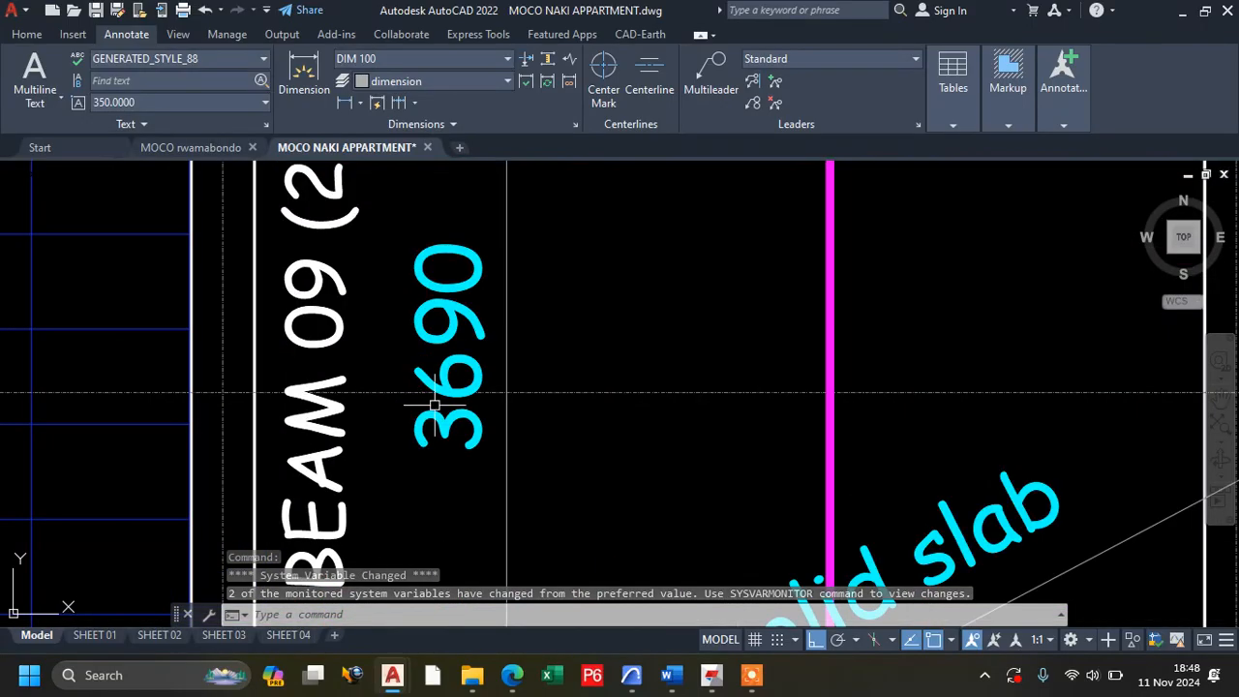
{"action": "scroll", "coordinate": [441, 400], "scroll_direction": "down", "scroll_amount": 2}
{"action": "scroll", "coordinate": [436, 407], "scroll_direction": "down", "scroll_amount": 2}
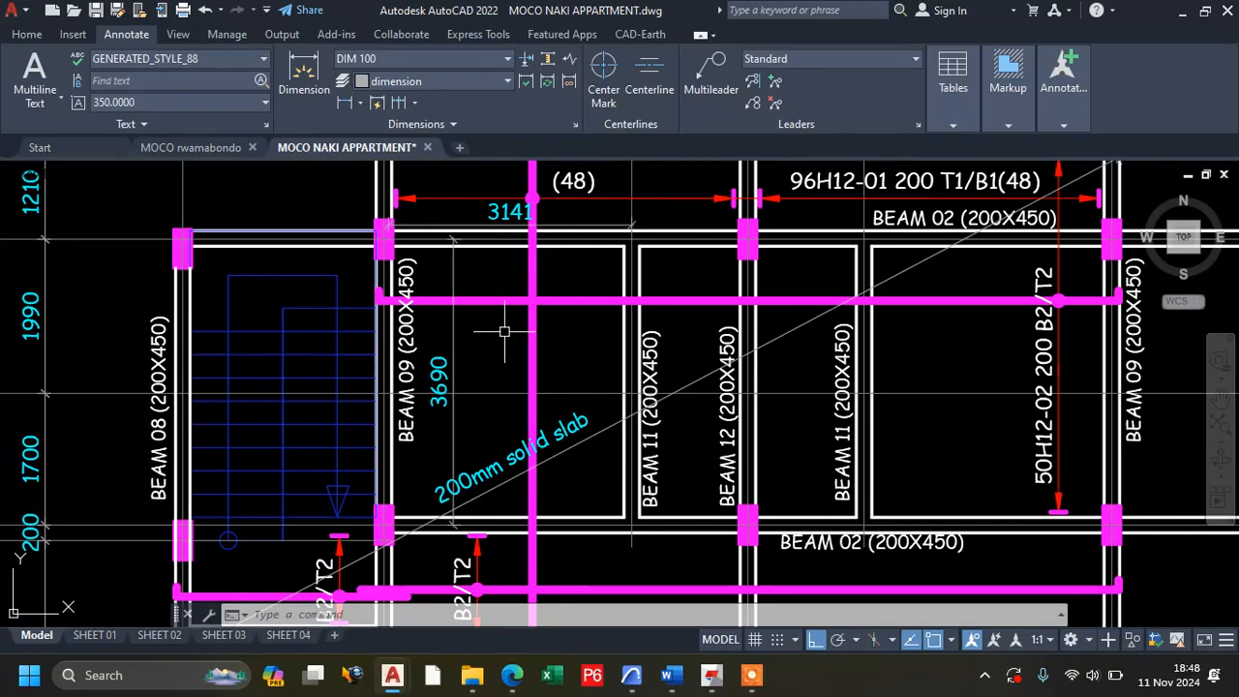
Return to Tedds and, in the slab geometry and loading definition, set the characteristic permanent action to 6.15 kN/m² and variable action to 7.94 kN/m².
{"action": "left_click", "coordinate": [714, 684]}
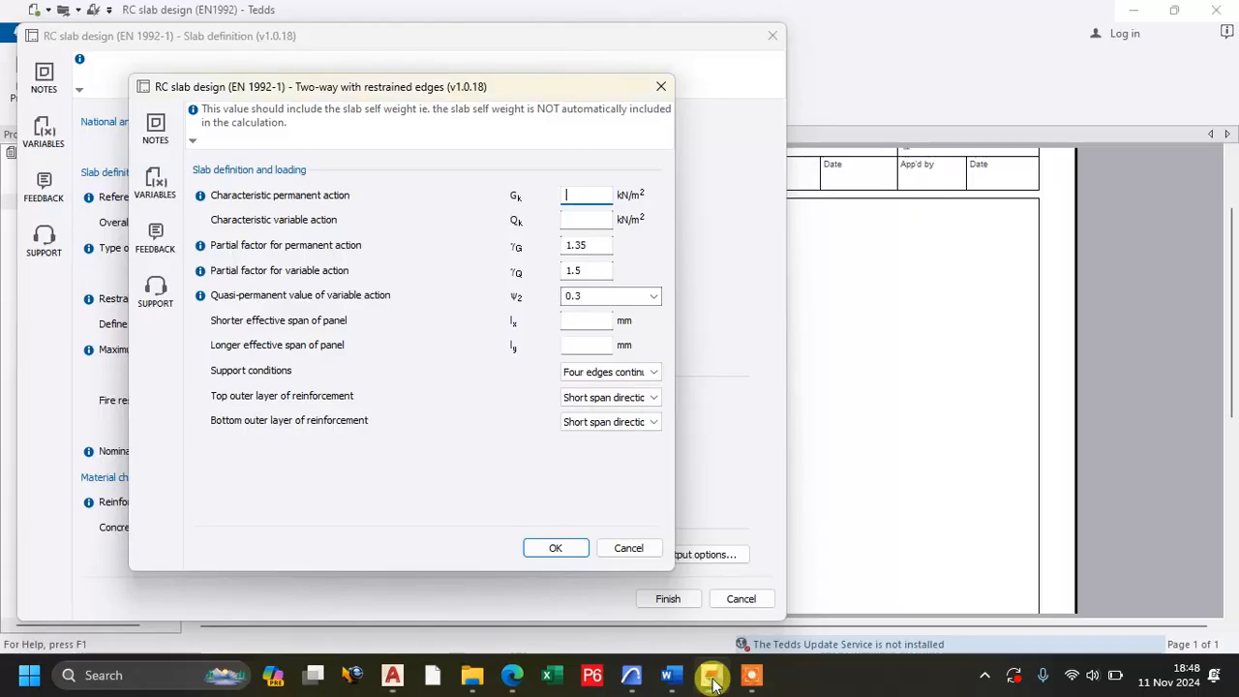
{"action": "left_click", "coordinate": [656, 88]}
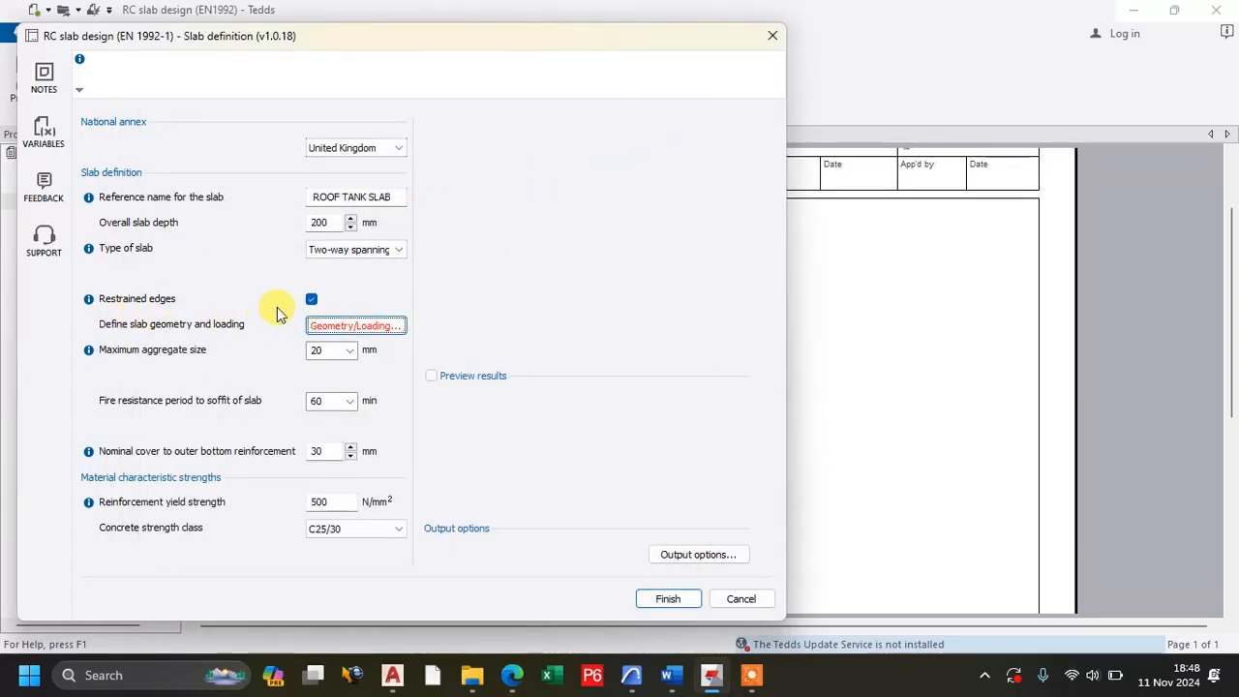
{"action": "left_click", "coordinate": [338, 327]}
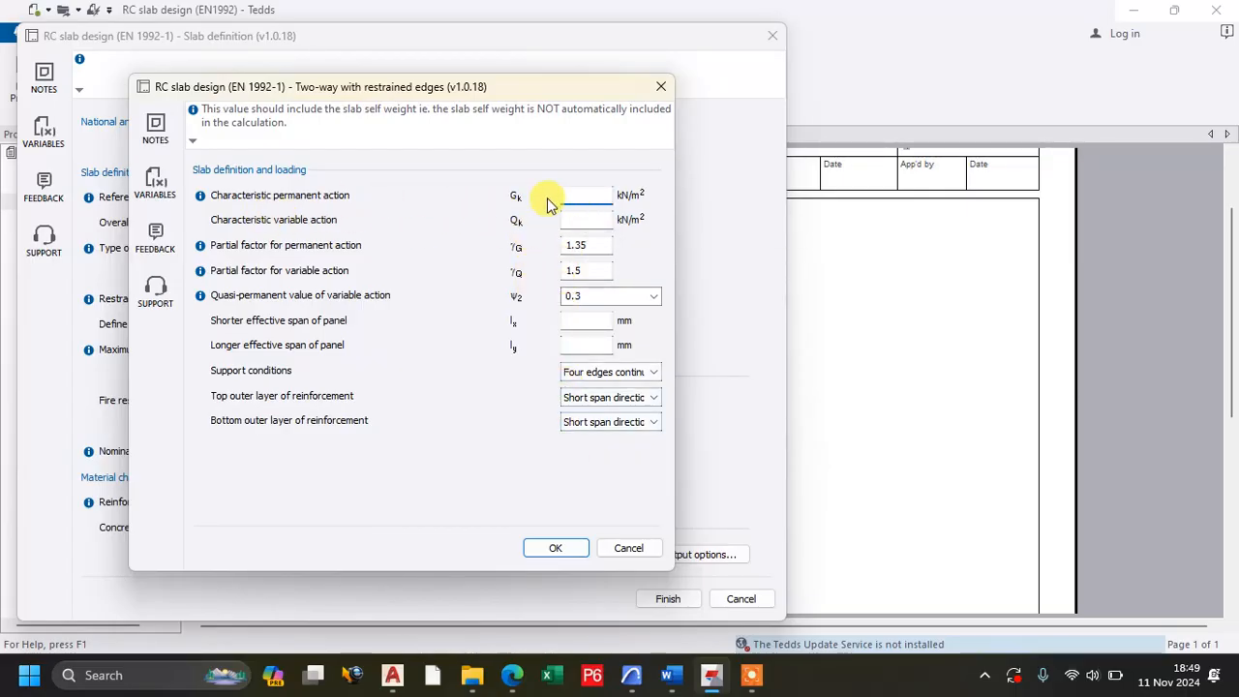
{"action": "type", "text": "6.15"}
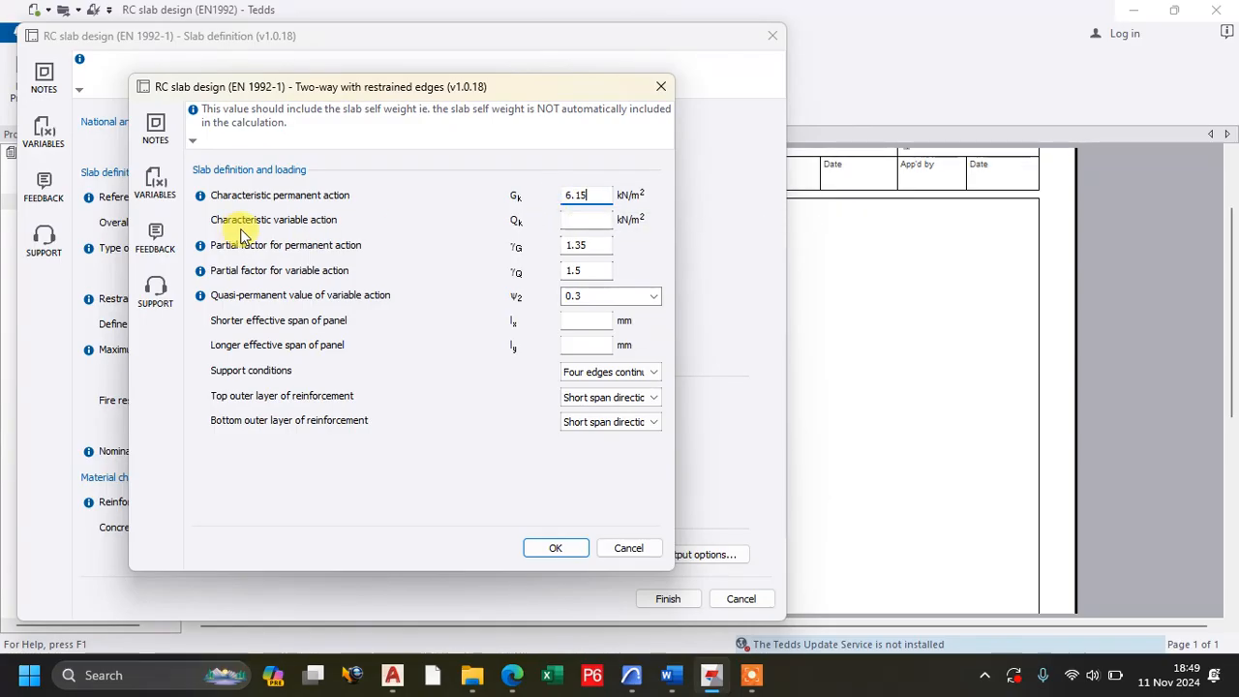
{"action": "left_click", "coordinate": [573, 221]}
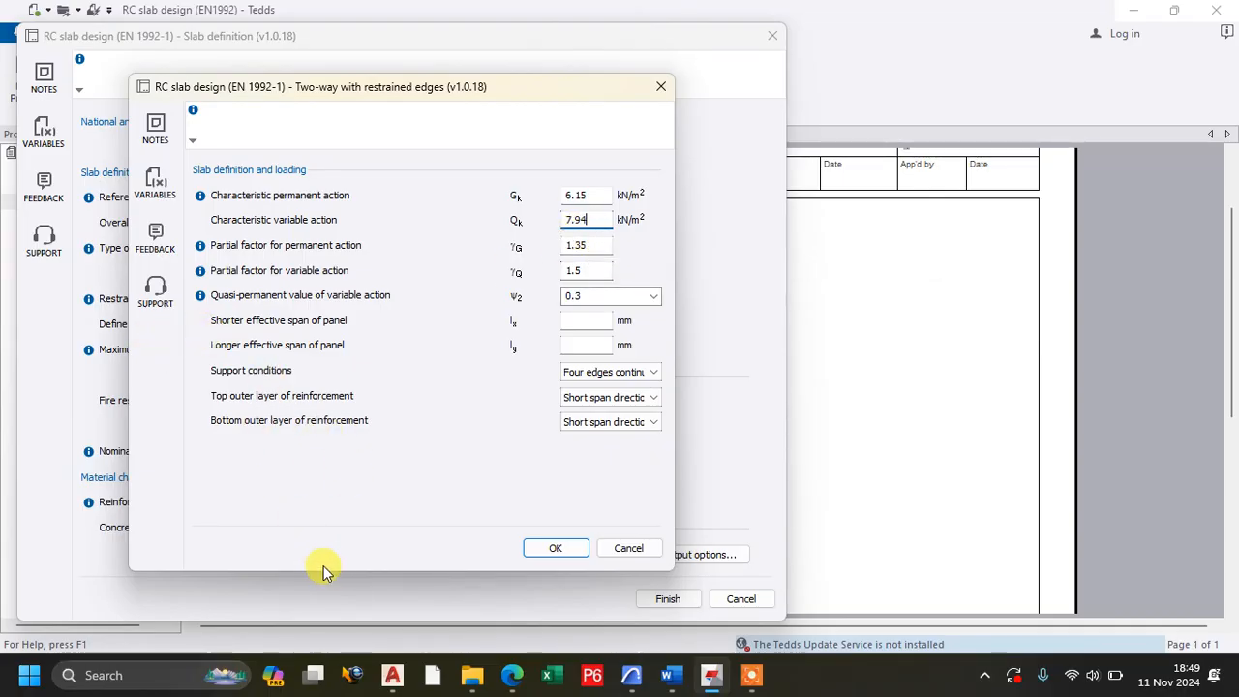
Read the panel spans in the AutoCAD drawing and set Tedds' shorter effective span to 3141 mm and longer effective span to 3690 mm.
{"action": "left_click", "coordinate": [392, 676]}
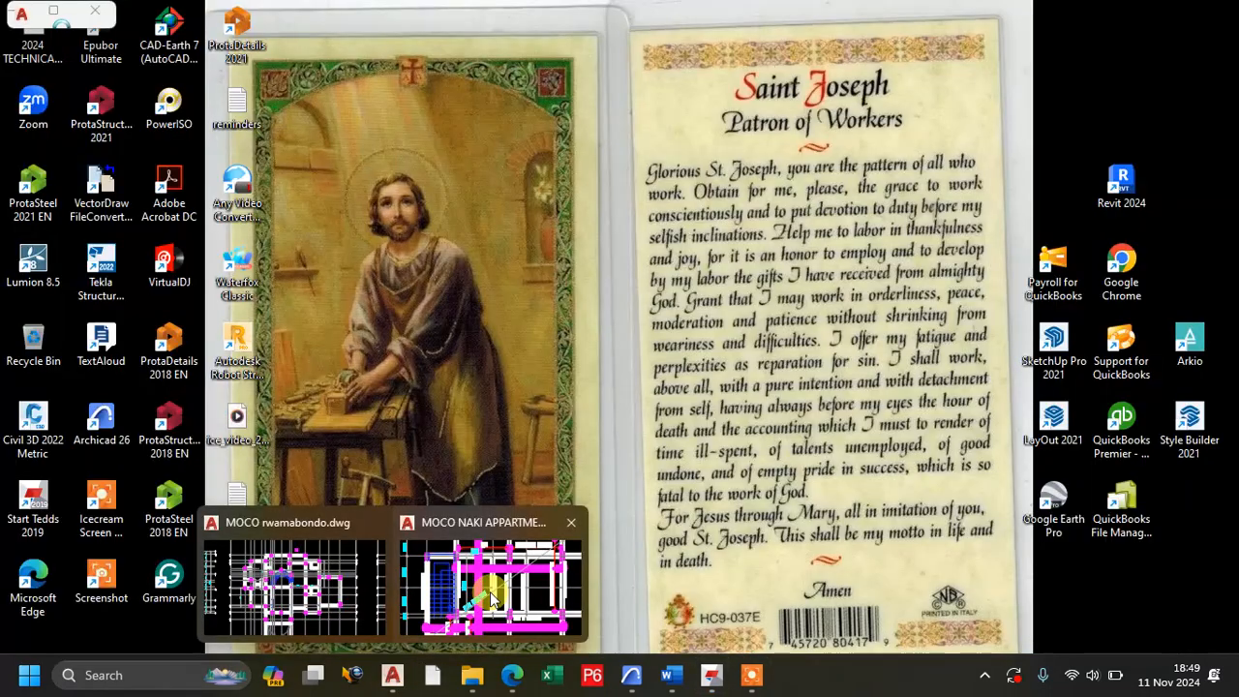
{"action": "left_click", "coordinate": [489, 590]}
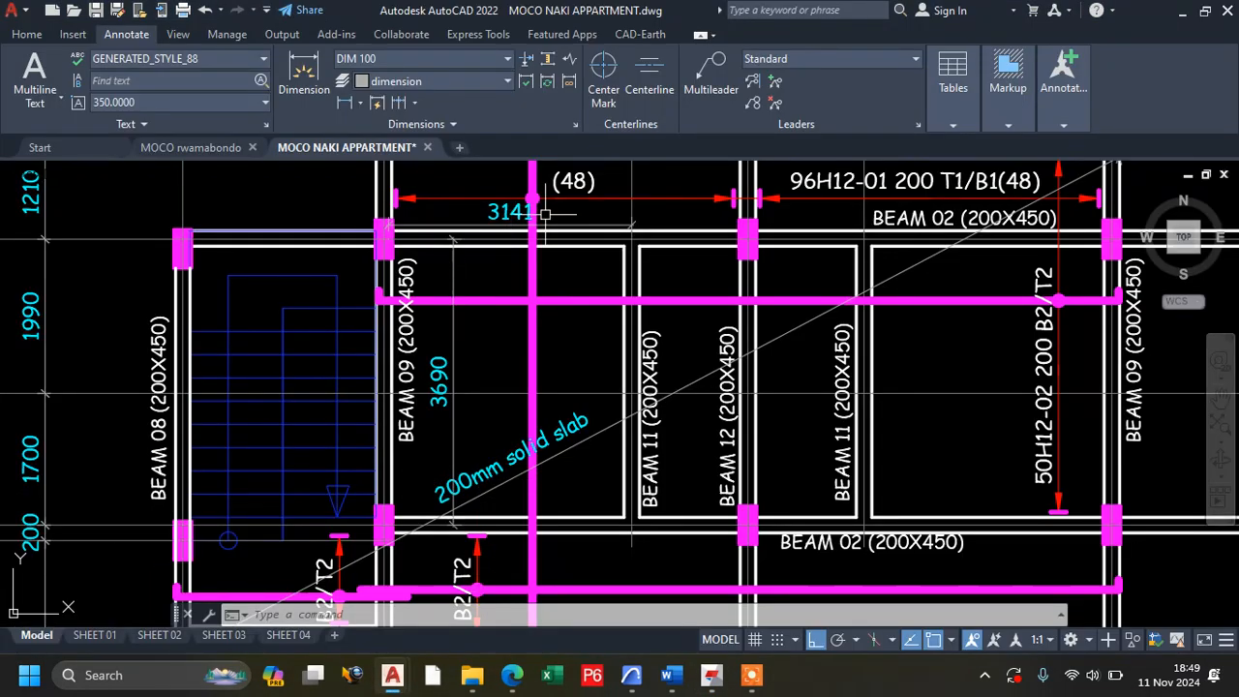
{"action": "left_click", "coordinate": [1184, 14]}
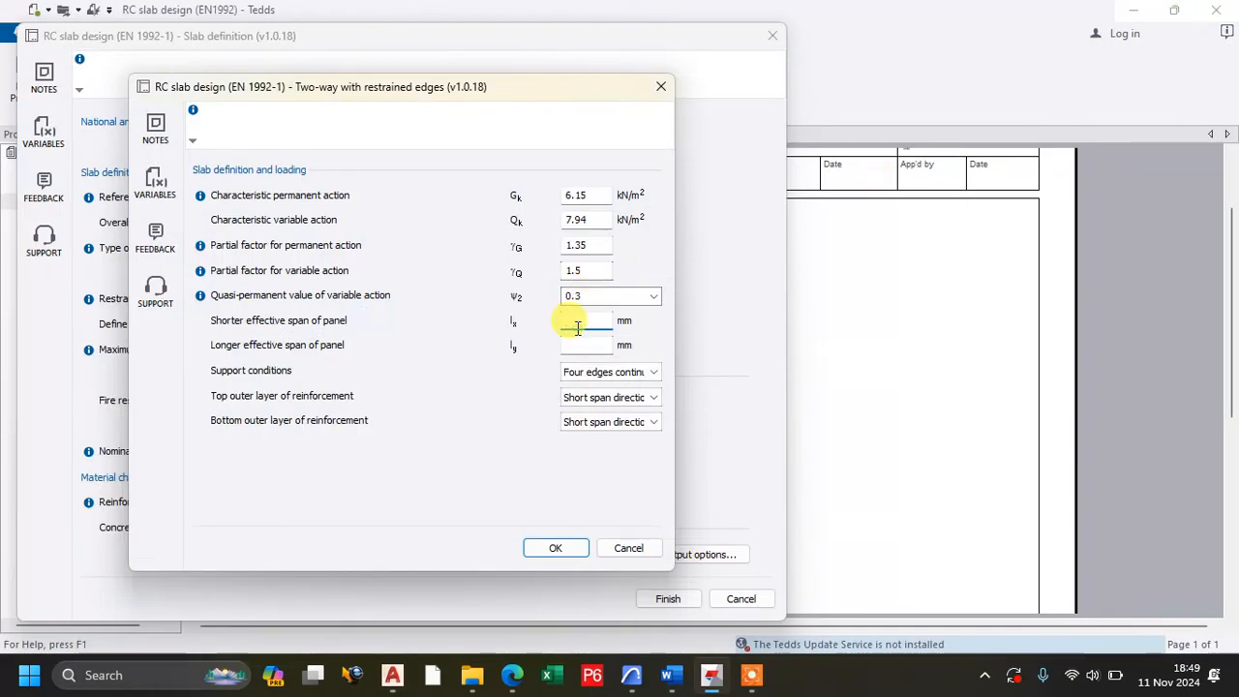
{"action": "type", "text": "3141"}
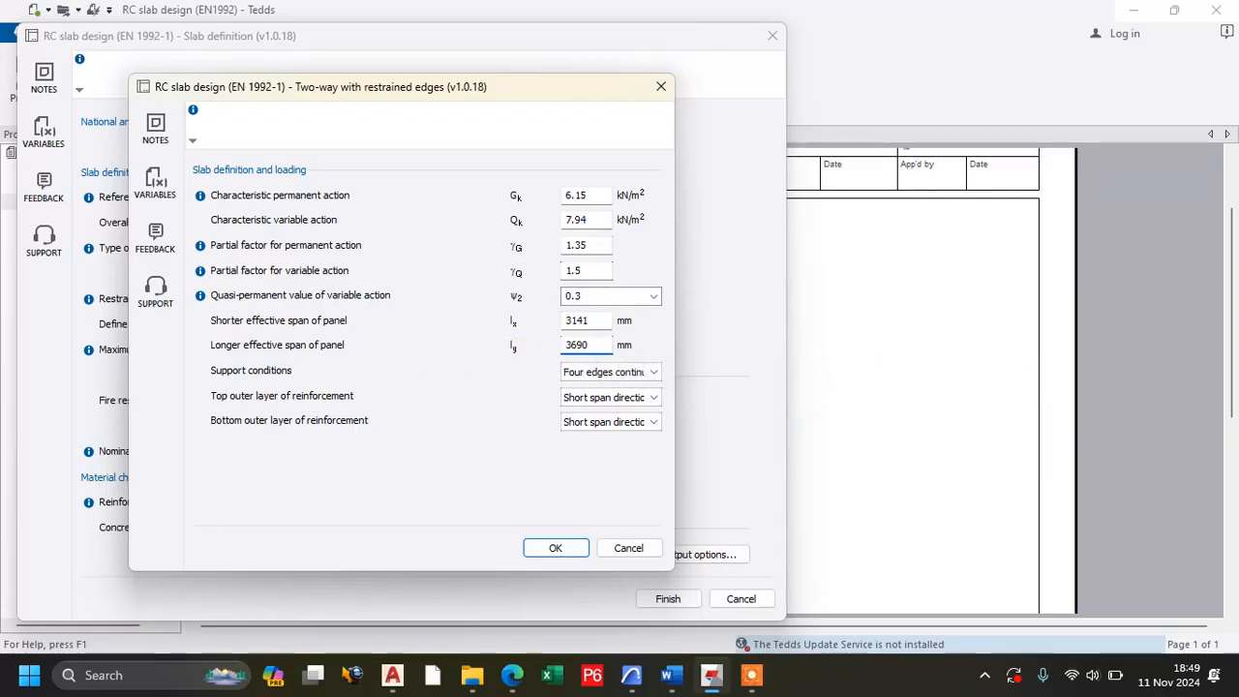
Switch to the MOCO NAKI APPARTMENT drawing in AutoCAD and examine which edges of the 200mm solid slab panel are continuous.
{"action": "left_click", "coordinate": [581, 319]}
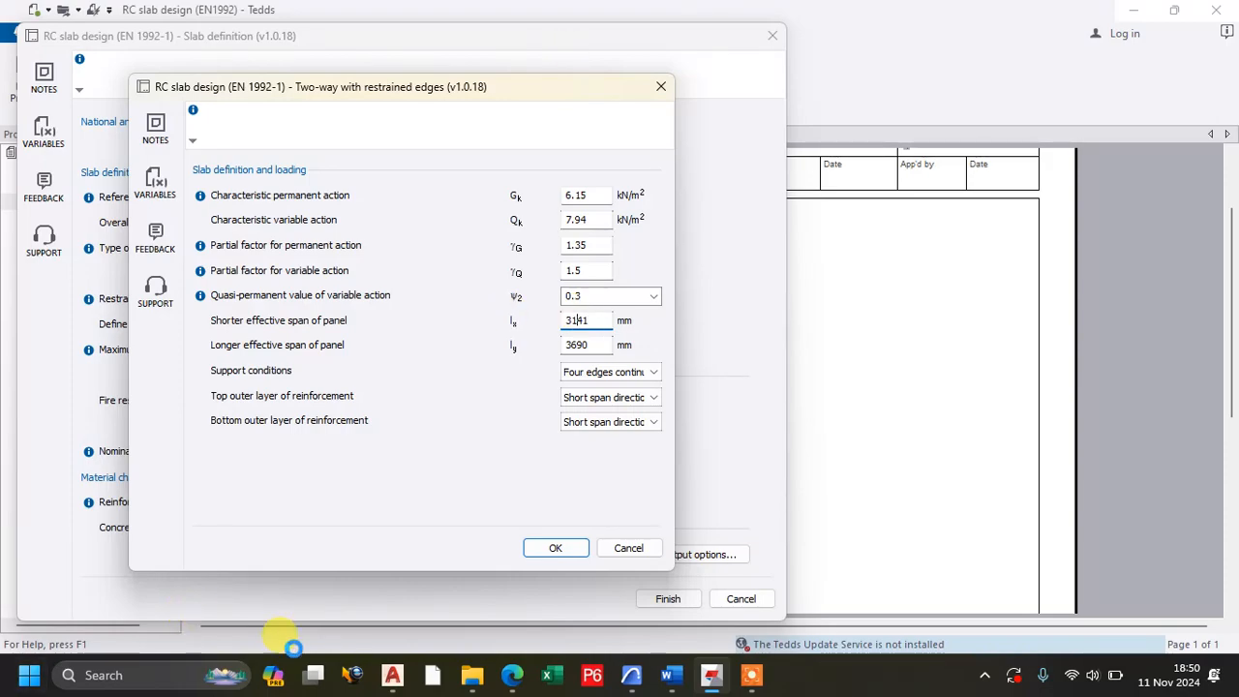
{"action": "mouse_move", "coordinate": [395, 681]}
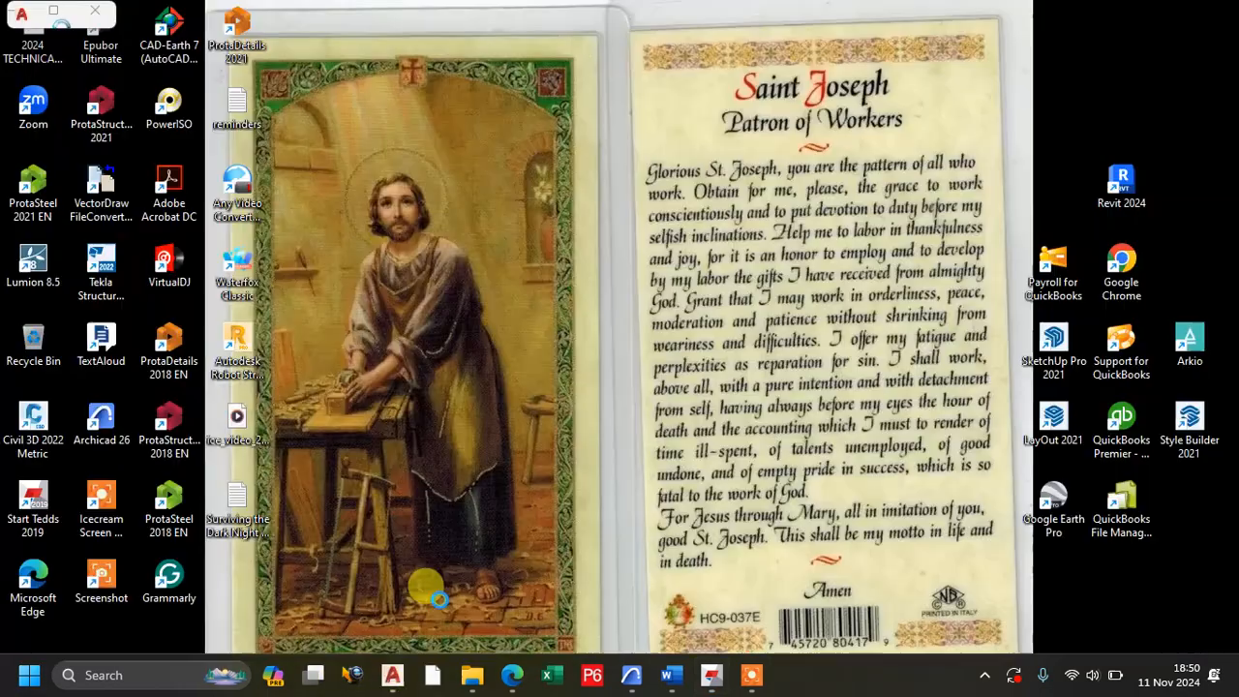
{"action": "left_click", "coordinate": [434, 601]}
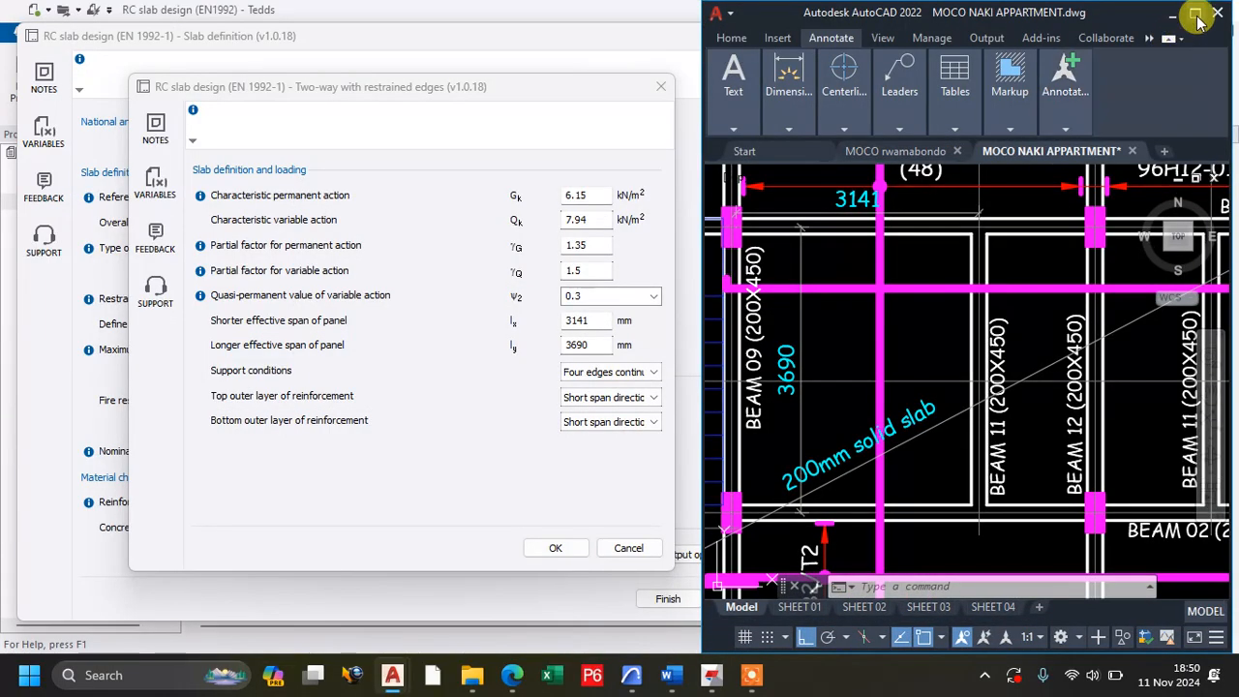
{"action": "left_click", "coordinate": [1197, 16]}
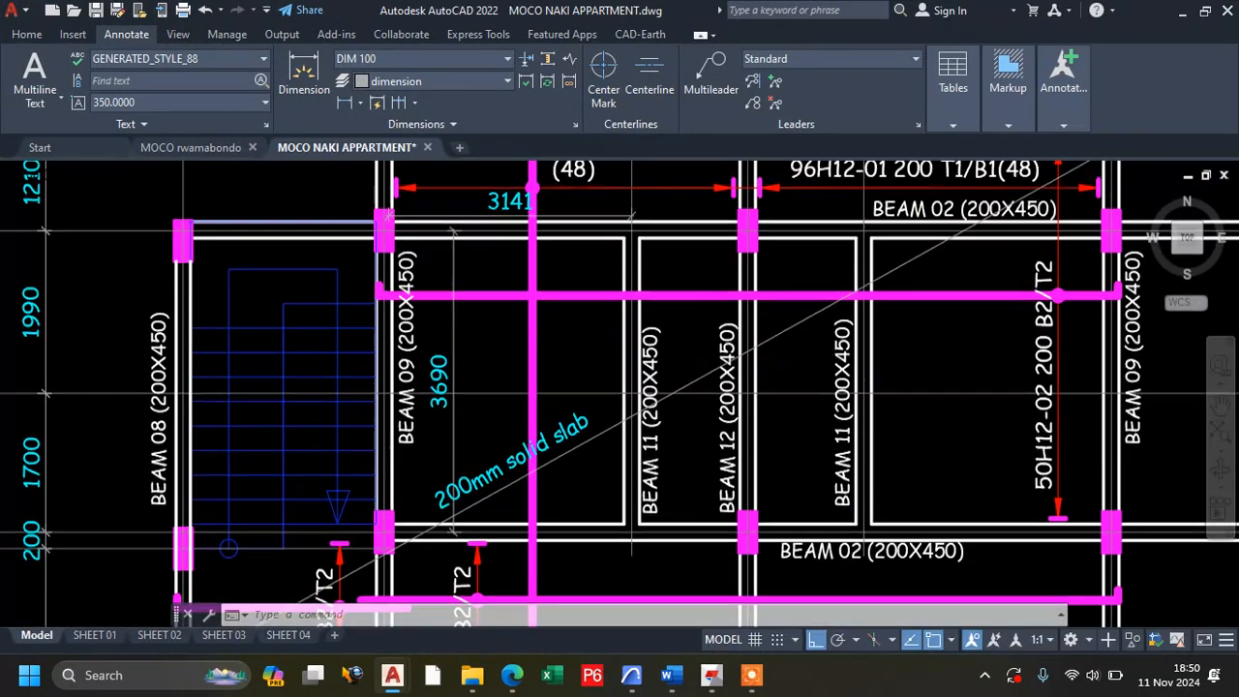
{"action": "scroll", "coordinate": [478, 344], "scroll_direction": "down", "scroll_amount": 2}
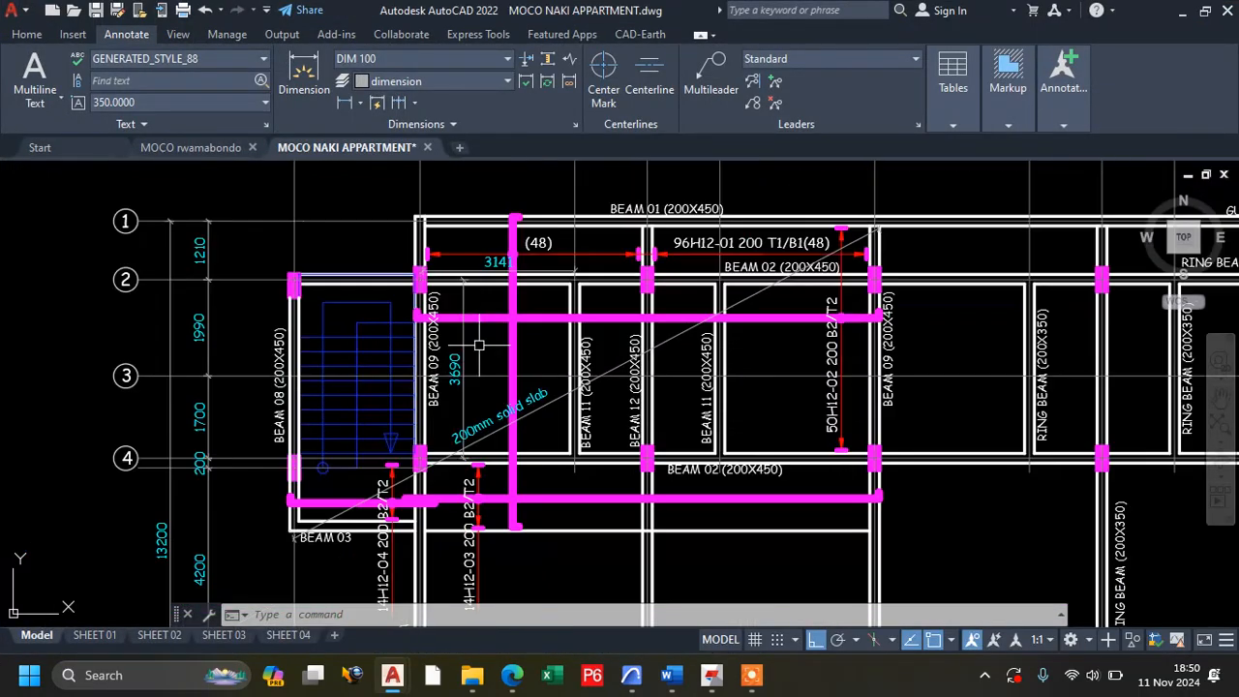
{"action": "scroll", "coordinate": [476, 288], "scroll_direction": "up", "scroll_amount": 2}
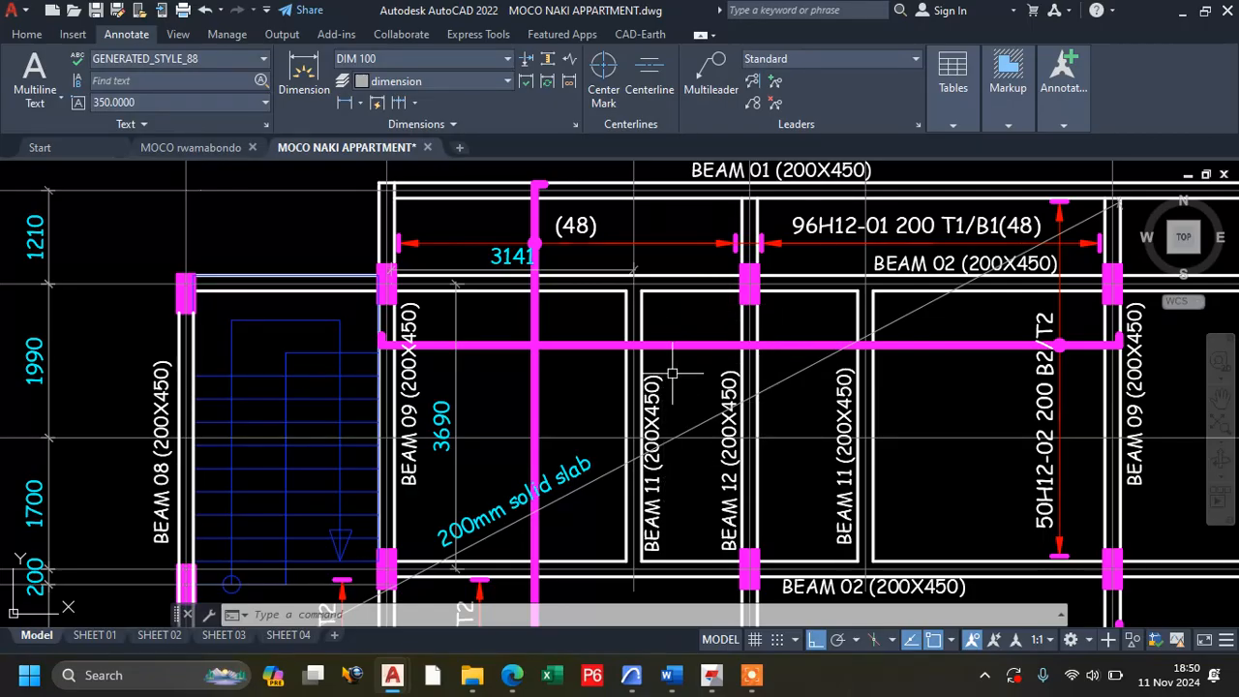
{"action": "scroll", "coordinate": [686, 247], "scroll_direction": "down", "scroll_amount": 2}
{"action": "scroll", "coordinate": [536, 521], "scroll_direction": "up", "scroll_amount": 2}
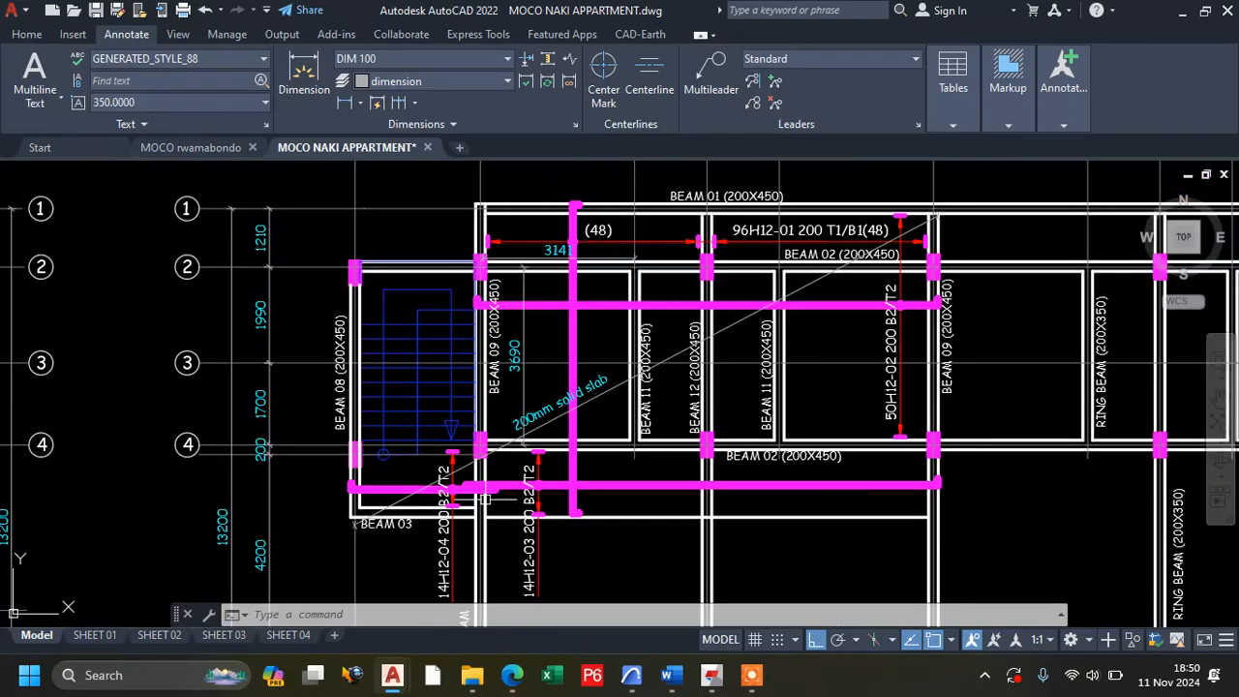
{"action": "scroll", "coordinate": [483, 500], "scroll_direction": "down", "scroll_amount": 2}
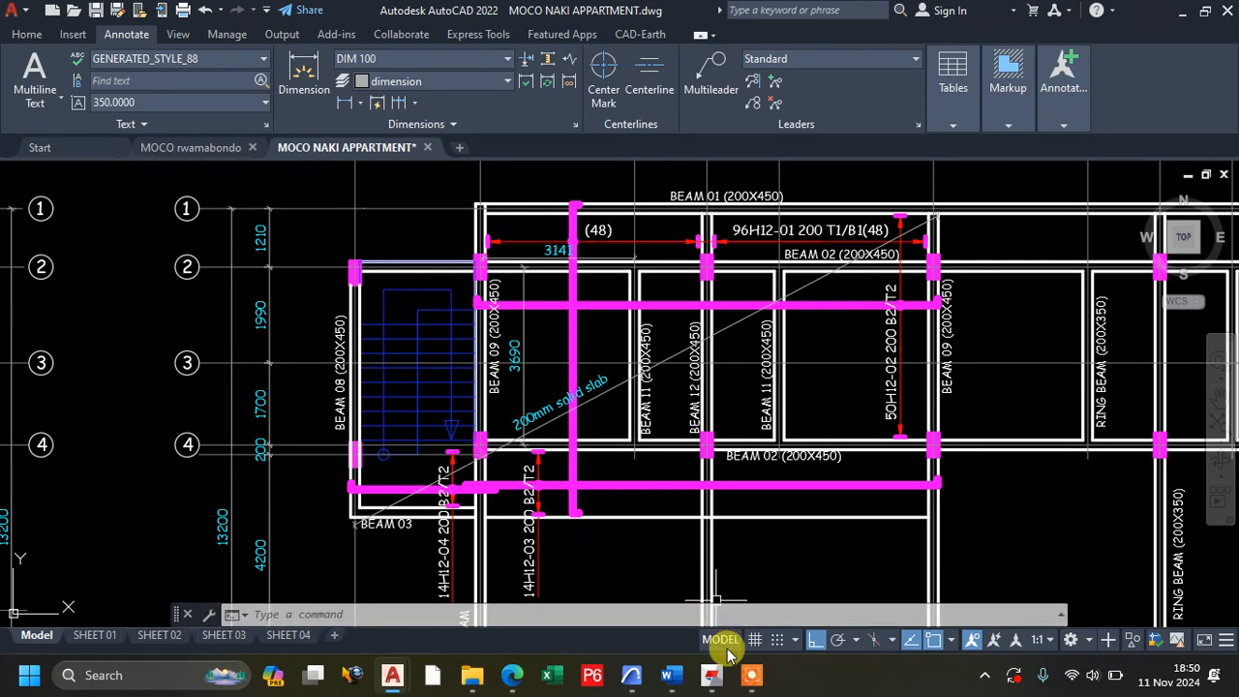
Return to Tedds and set the slab panel's support conditions to One long edge discontinuous.
{"action": "left_click", "coordinate": [723, 678]}
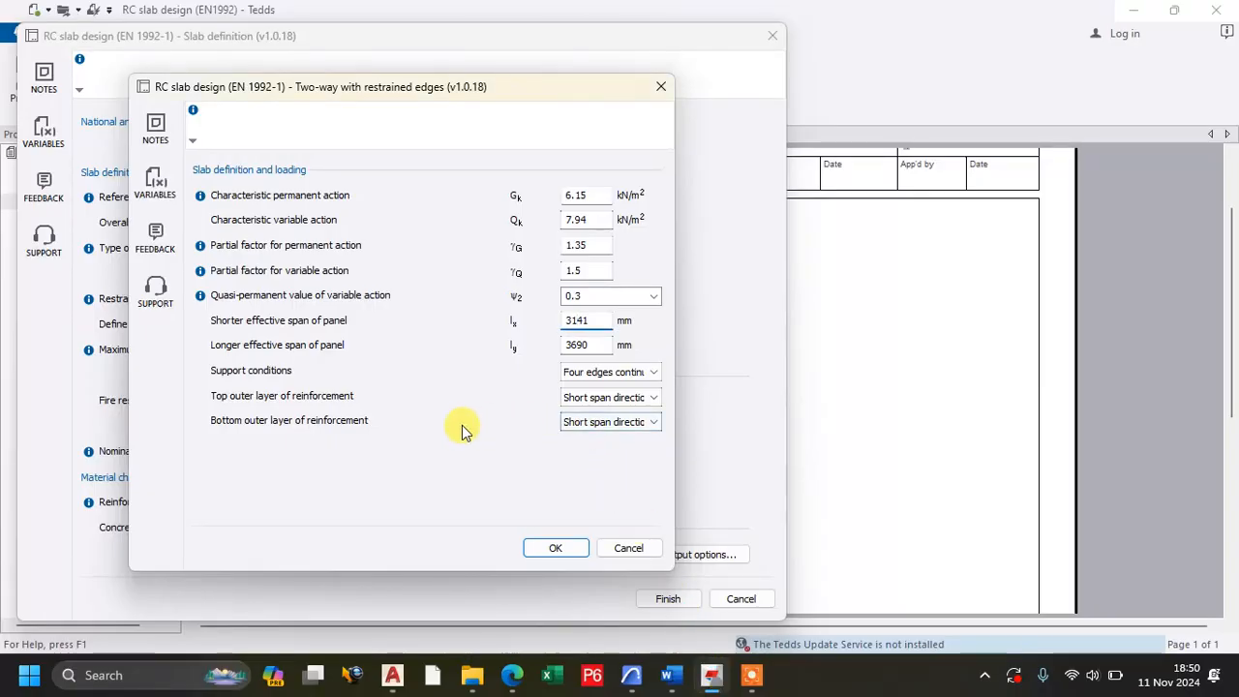
{"action": "left_click", "coordinate": [610, 378]}
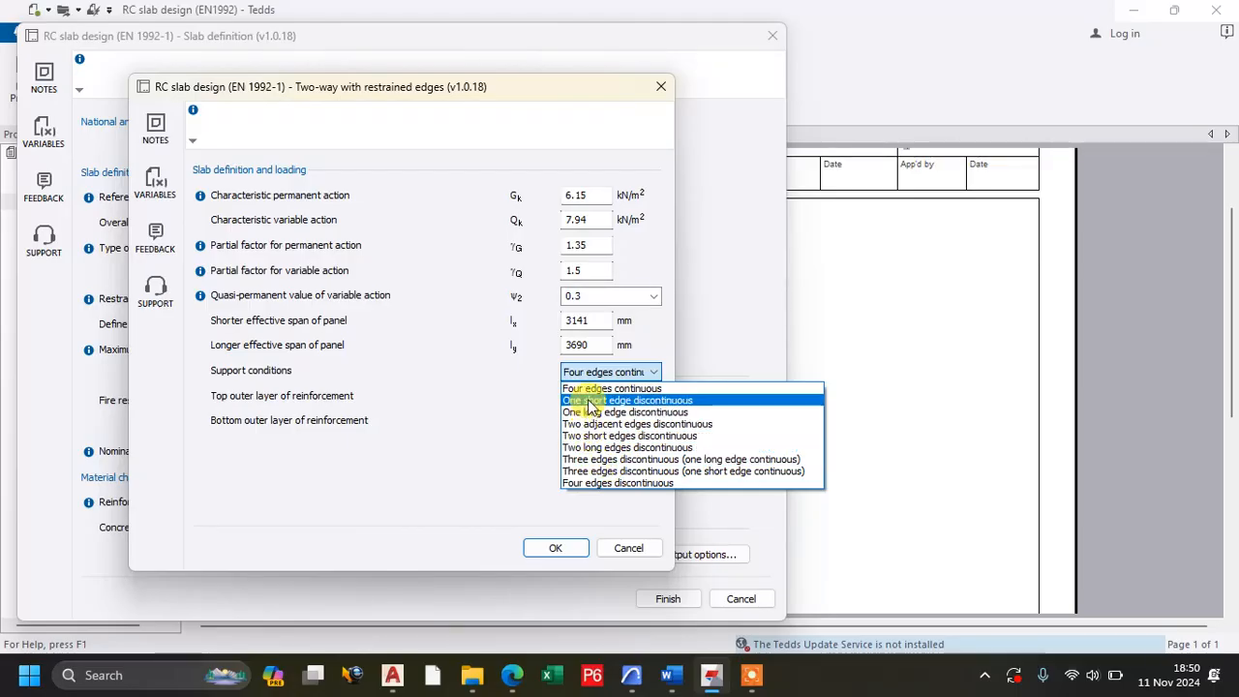
{"action": "left_click", "coordinate": [655, 413]}
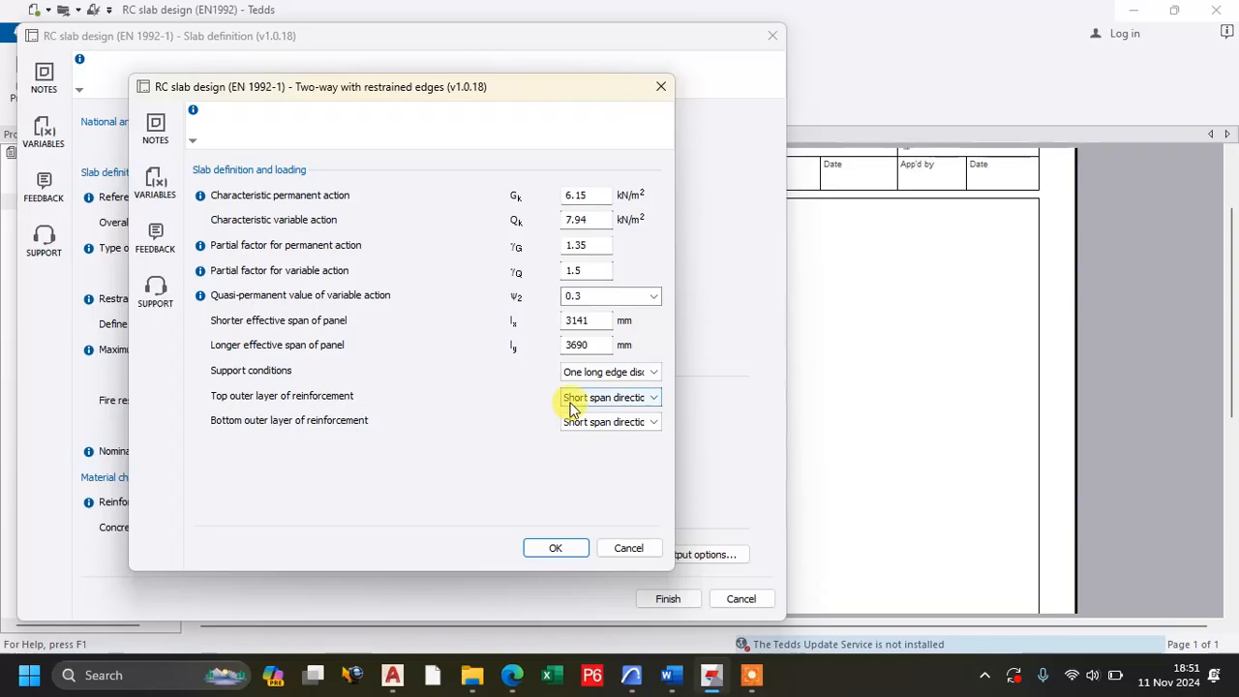
Switch back to the MOCO NAKI APPARTMENT drawing and examine the floor layouts and the beams bounding the 200mm solid slab panel.
{"action": "left_click", "coordinate": [395, 683]}
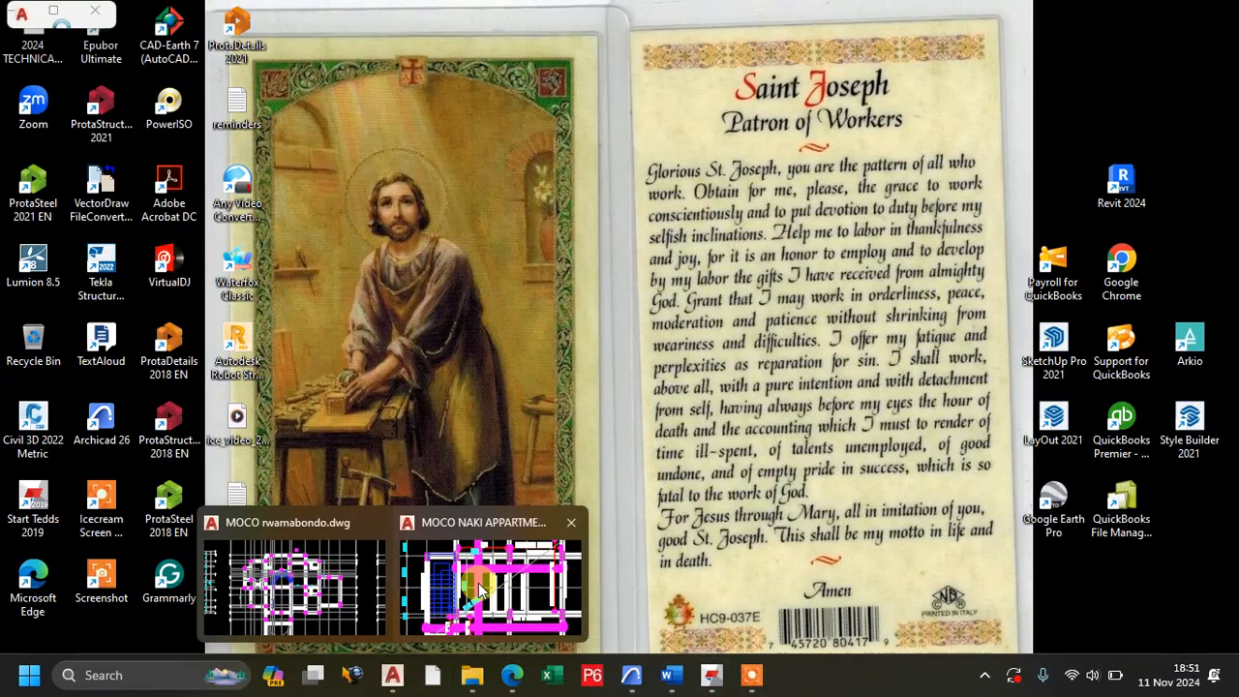
{"action": "left_click", "coordinate": [482, 591]}
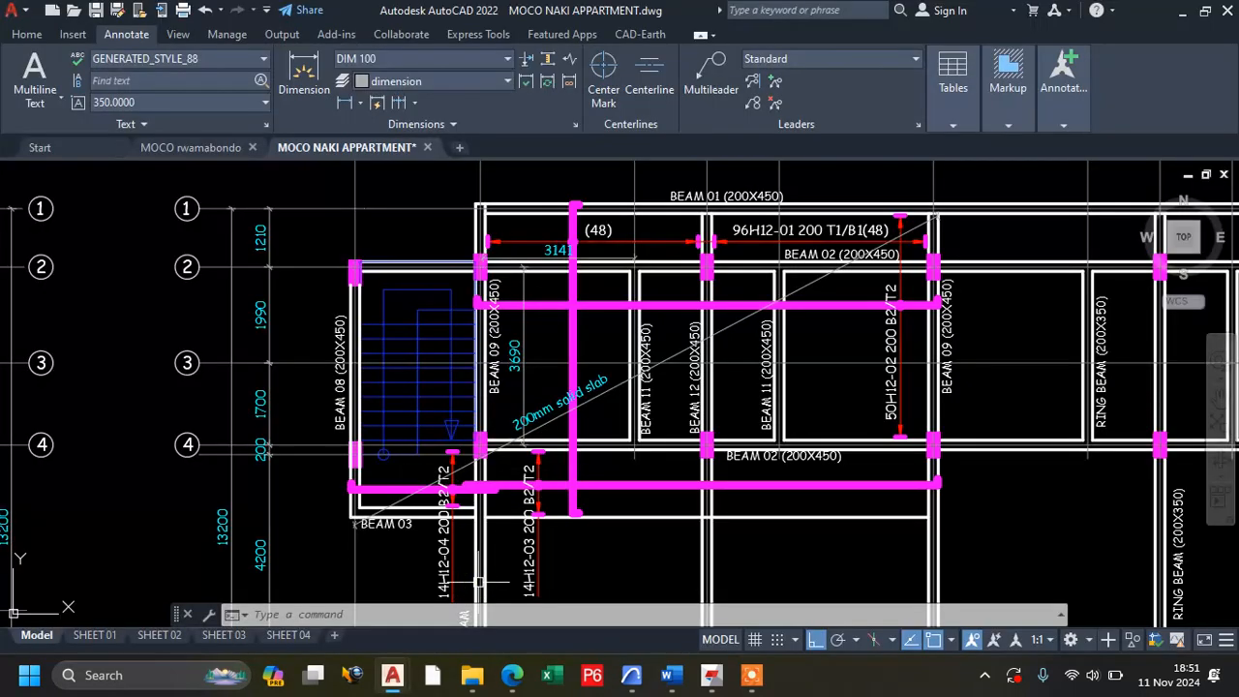
{"action": "scroll", "coordinate": [581, 330], "scroll_direction": "down", "scroll_amount": 5}
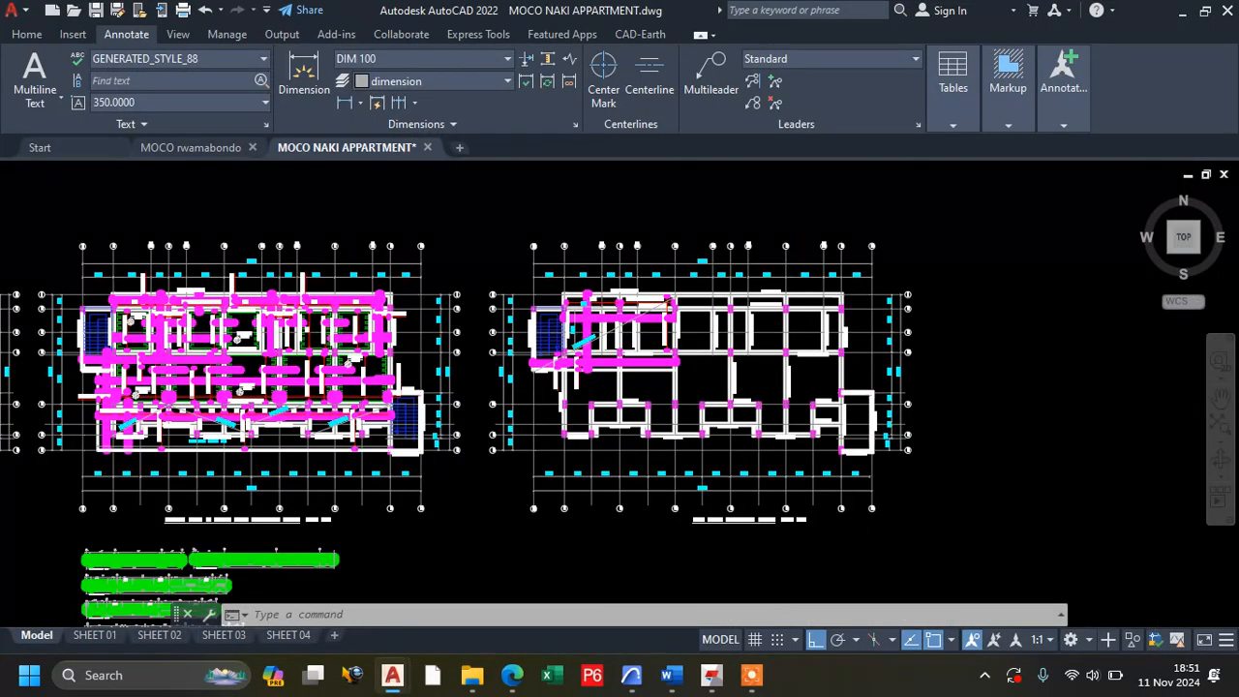
{"action": "scroll", "coordinate": [578, 334], "scroll_direction": "down", "scroll_amount": 2}
{"action": "scroll", "coordinate": [416, 346], "scroll_direction": "down", "scroll_amount": 6}
{"action": "scroll", "coordinate": [263, 360], "scroll_direction": "up", "scroll_amount": 7}
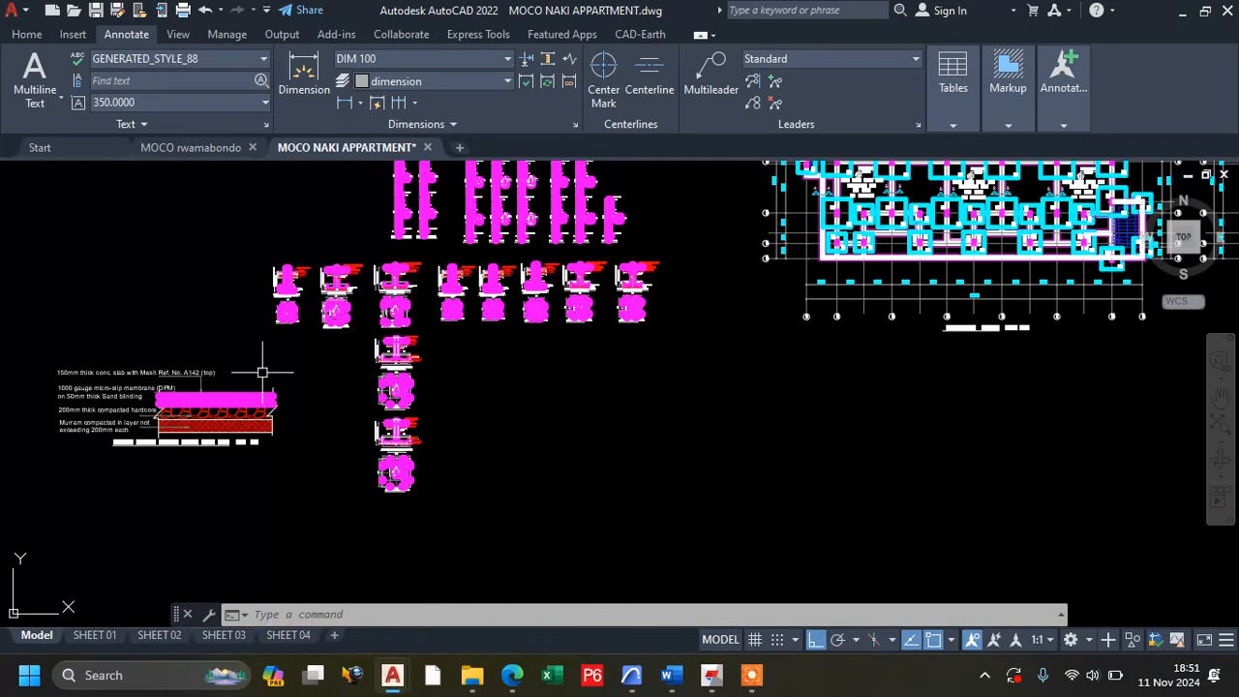
{"action": "scroll", "coordinate": [474, 318], "scroll_direction": "up", "scroll_amount": 4}
{"action": "scroll", "coordinate": [464, 322], "scroll_direction": "down", "scroll_amount": 6}
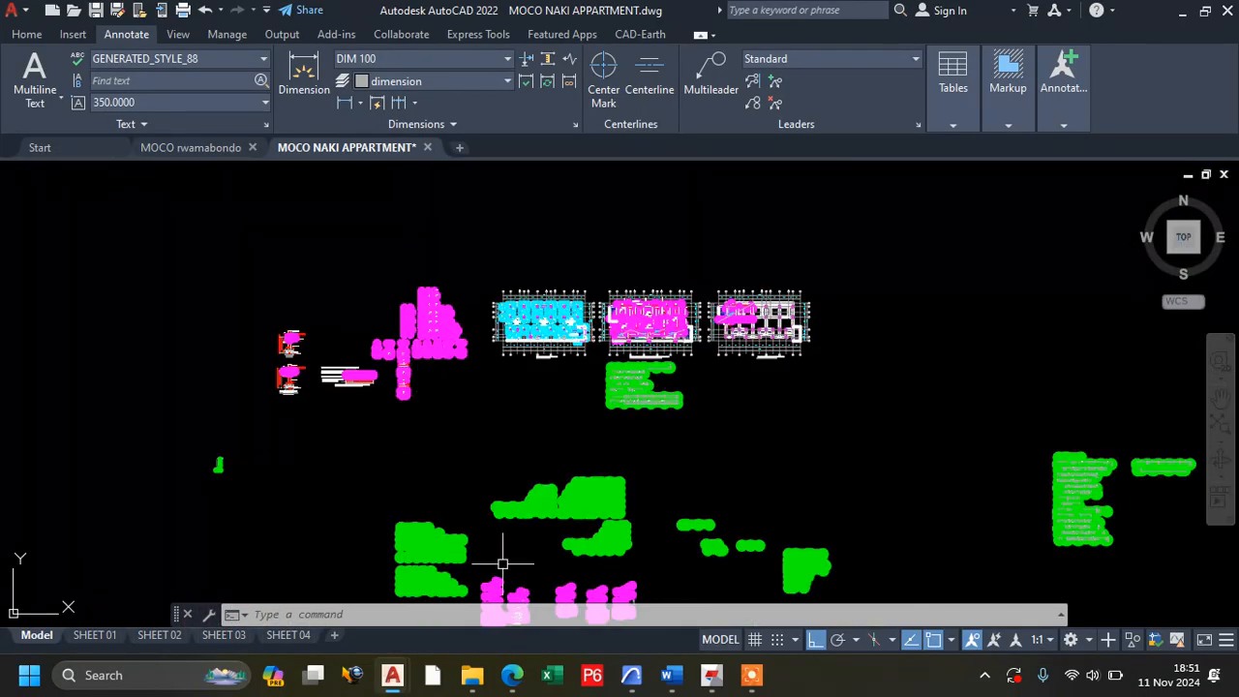
{"action": "scroll", "coordinate": [397, 350], "scroll_direction": "up", "scroll_amount": 5}
{"action": "scroll", "coordinate": [330, 406], "scroll_direction": "up", "scroll_amount": 5}
{"action": "scroll", "coordinate": [368, 406], "scroll_direction": "down", "scroll_amount": 4}
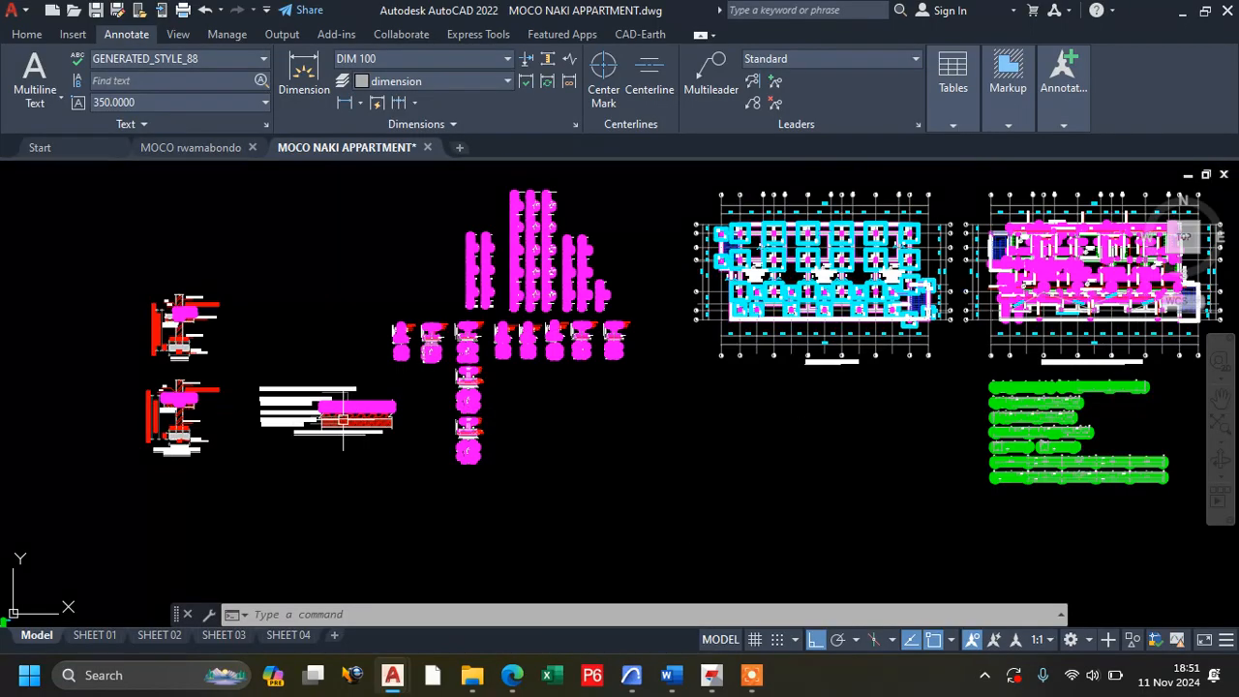
{"action": "scroll", "coordinate": [1060, 242], "scroll_direction": "up", "scroll_amount": 8}
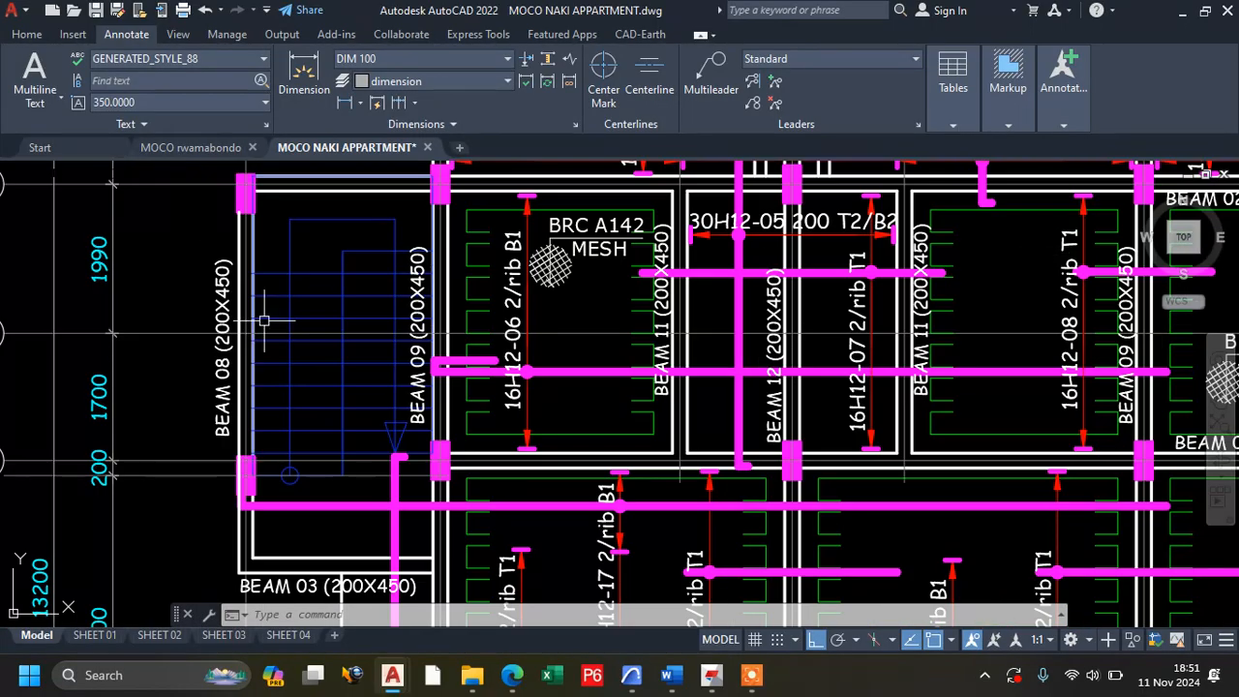
{"action": "scroll", "coordinate": [182, 346], "scroll_direction": "down", "scroll_amount": 7}
{"action": "scroll", "coordinate": [457, 372], "scroll_direction": "up", "scroll_amount": 6}
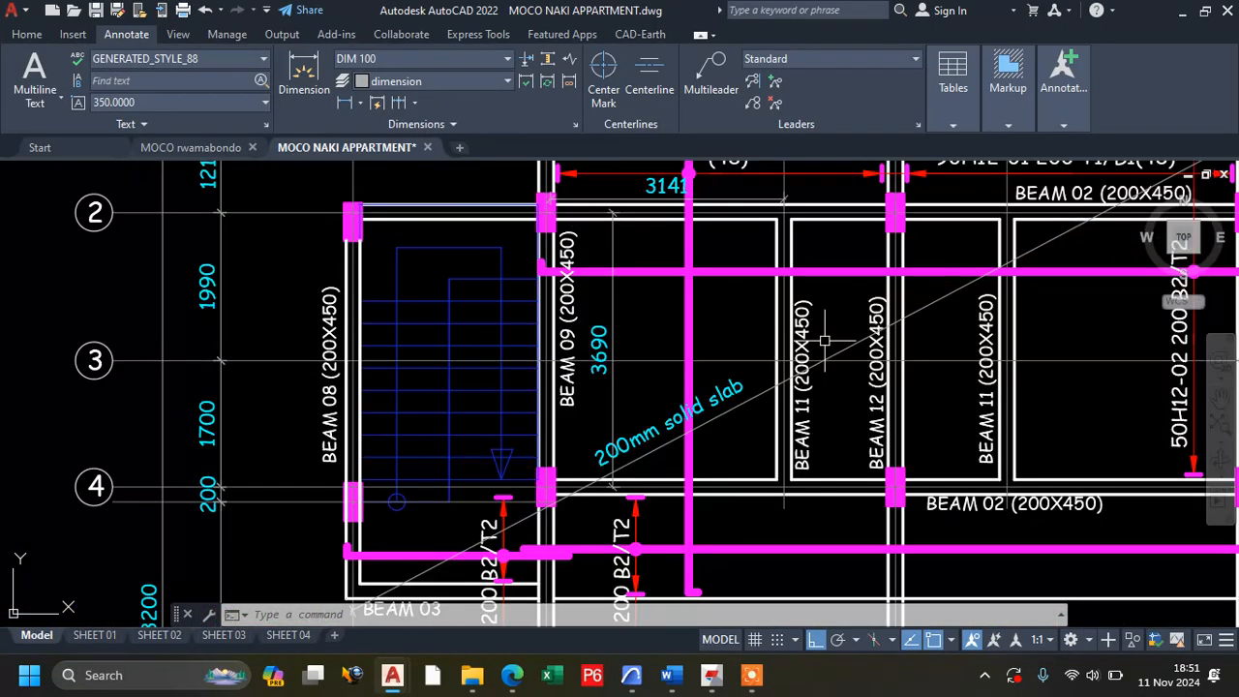
{"action": "scroll", "coordinate": [369, 357], "scroll_direction": "down", "scroll_amount": 3}
{"action": "scroll", "coordinate": [493, 339], "scroll_direction": "up", "scroll_amount": 2}
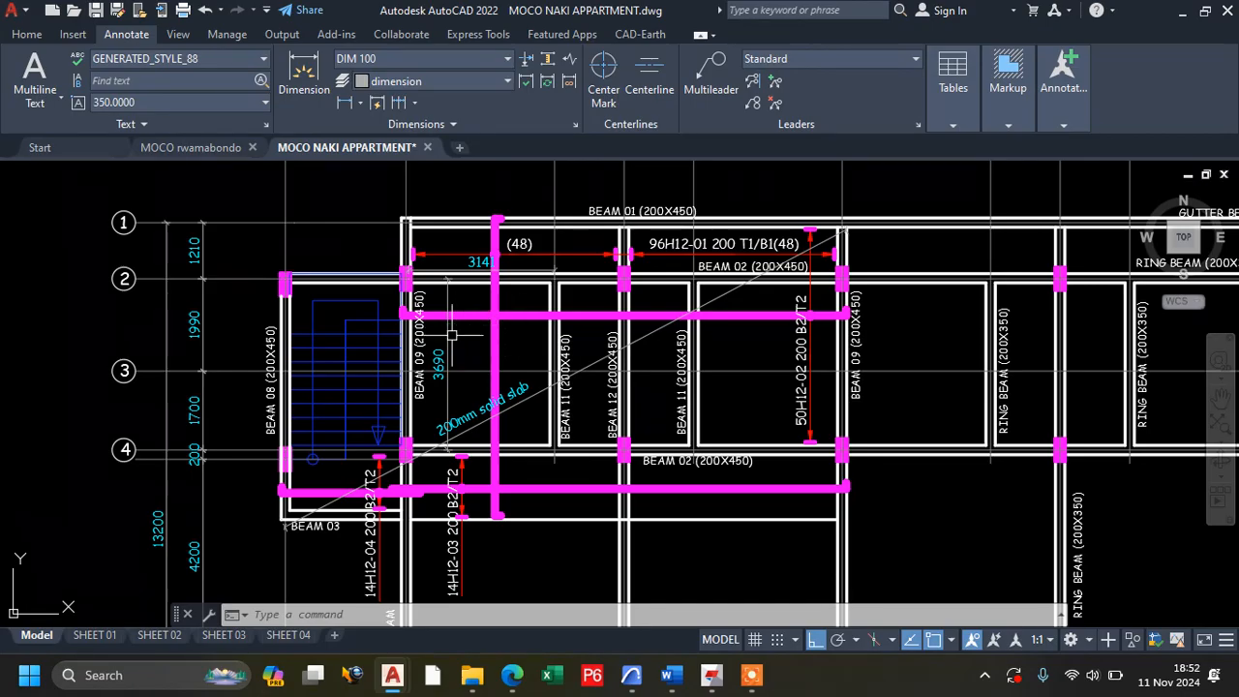
{"action": "scroll", "coordinate": [451, 335], "scroll_direction": "up", "scroll_amount": 2}
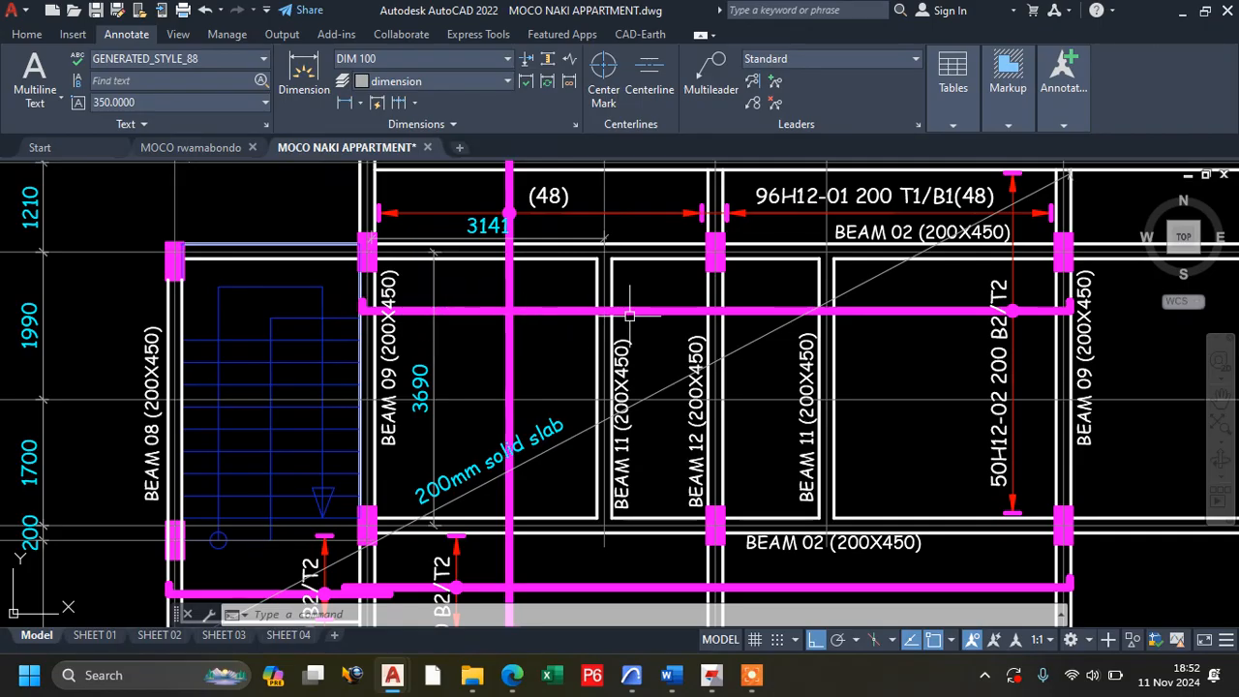
Return to Tedds and accept the two-way slab definition and loading with its chosen support conditions.
{"action": "left_click", "coordinate": [1066, 89]}
{"action": "left_click", "coordinate": [752, 675]}
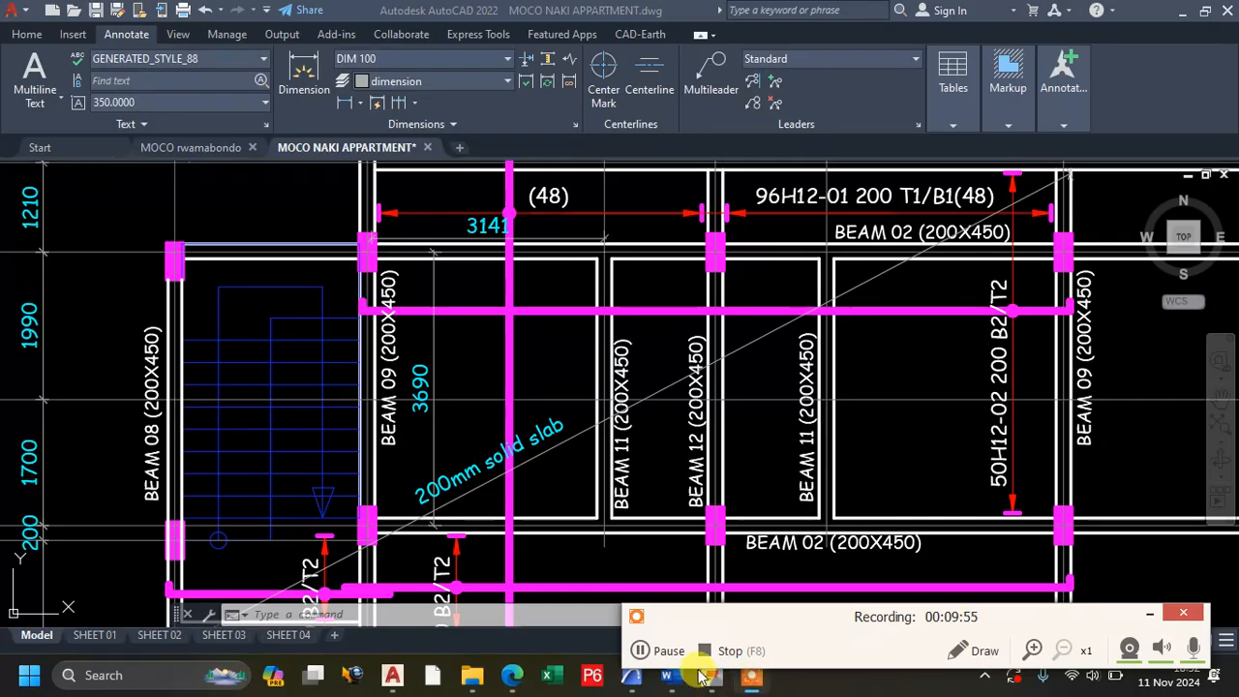
{"action": "scroll", "coordinate": [741, 346], "scroll_direction": "down", "scroll_amount": 2}
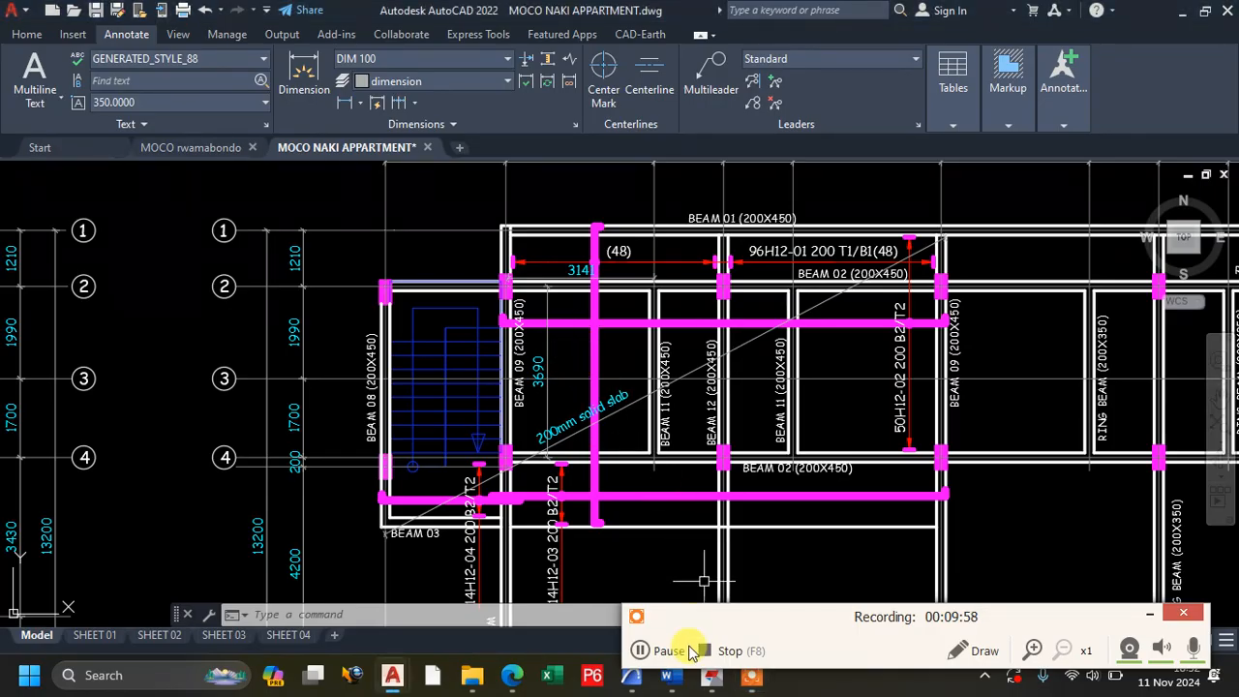
{"action": "left_click", "coordinate": [1162, 25]}
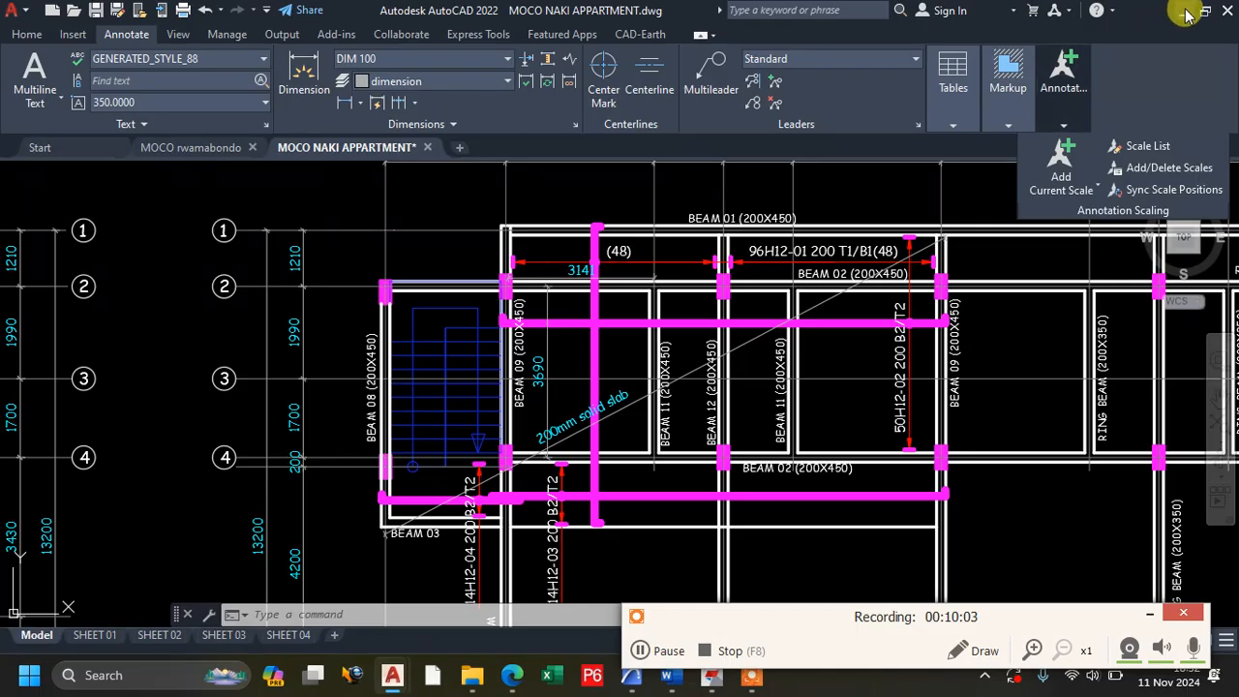
{"action": "left_click", "coordinate": [1183, 10]}
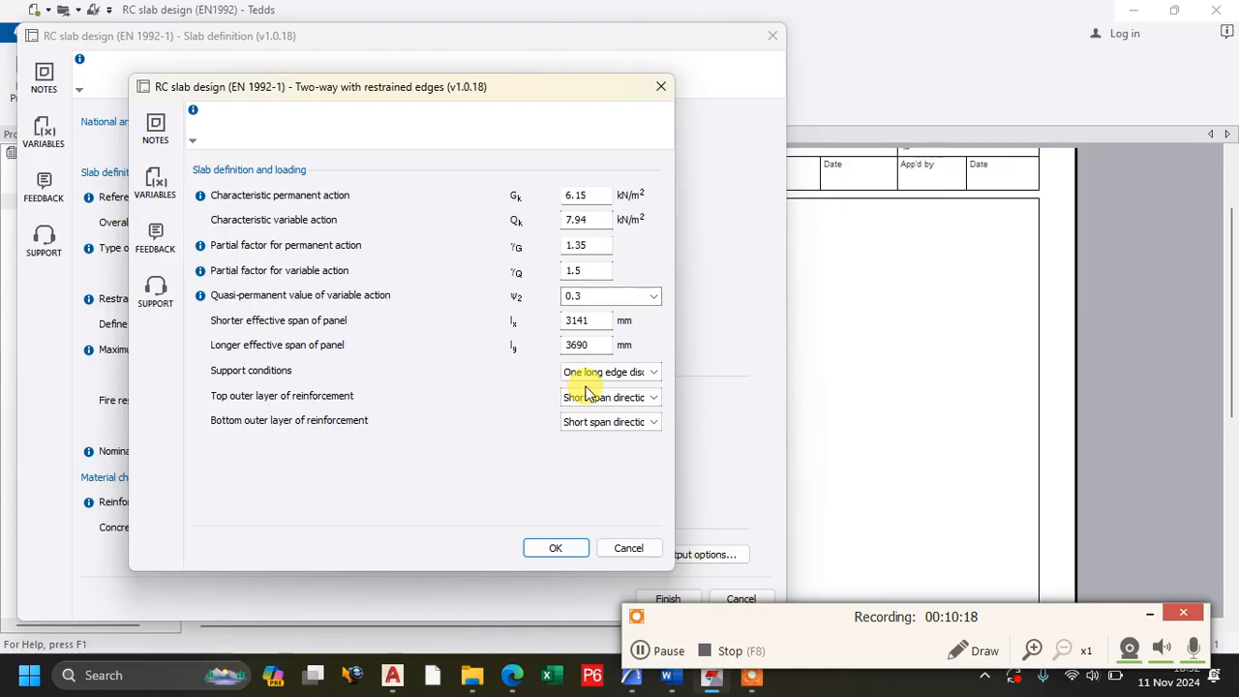
{"action": "left_click", "coordinate": [545, 550]}
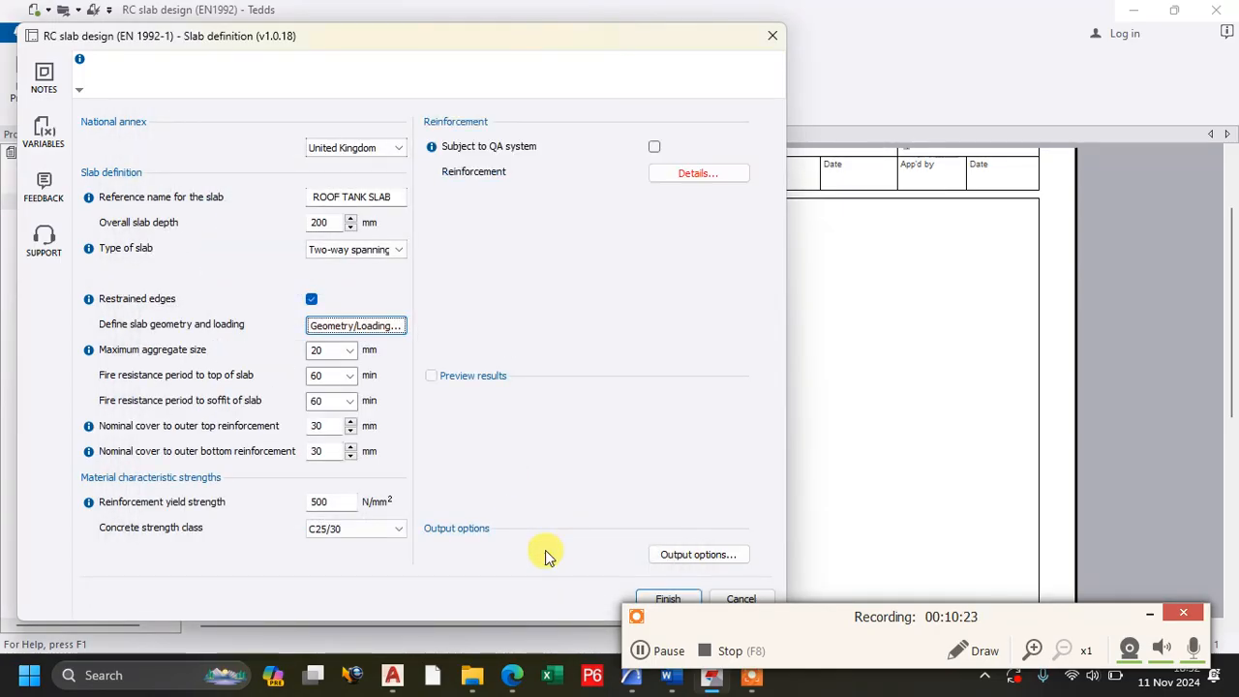
{"action": "left_click", "coordinate": [349, 354]}
{"action": "left_click", "coordinate": [349, 354]}
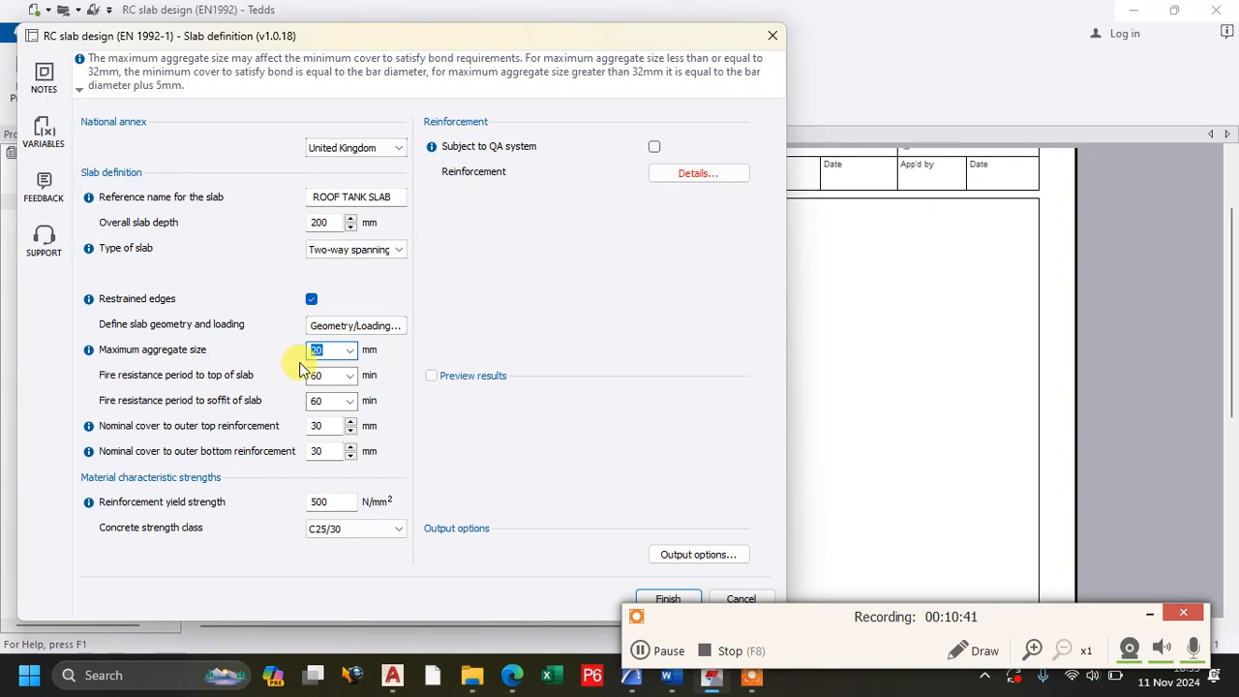
{"action": "left_click", "coordinate": [1149, 614]}
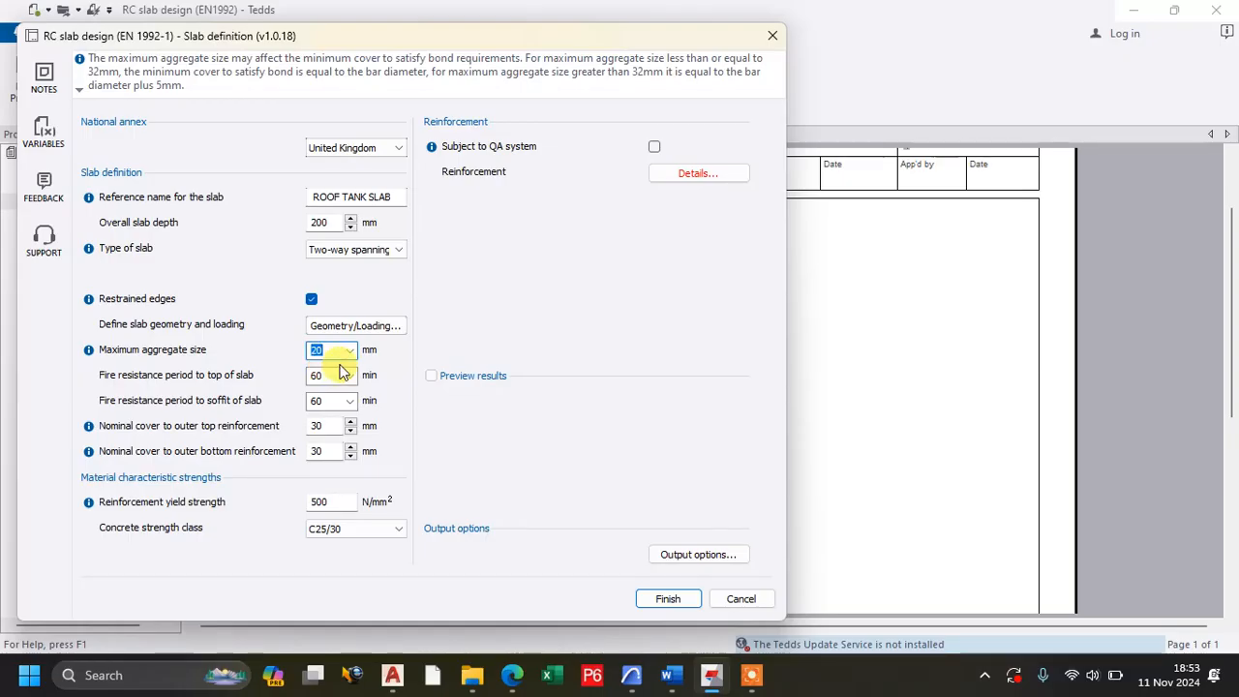
Reopen the slab geometry and loading definition and check the shorter and longer effective spans of the panel.
{"action": "left_click", "coordinate": [325, 326]}
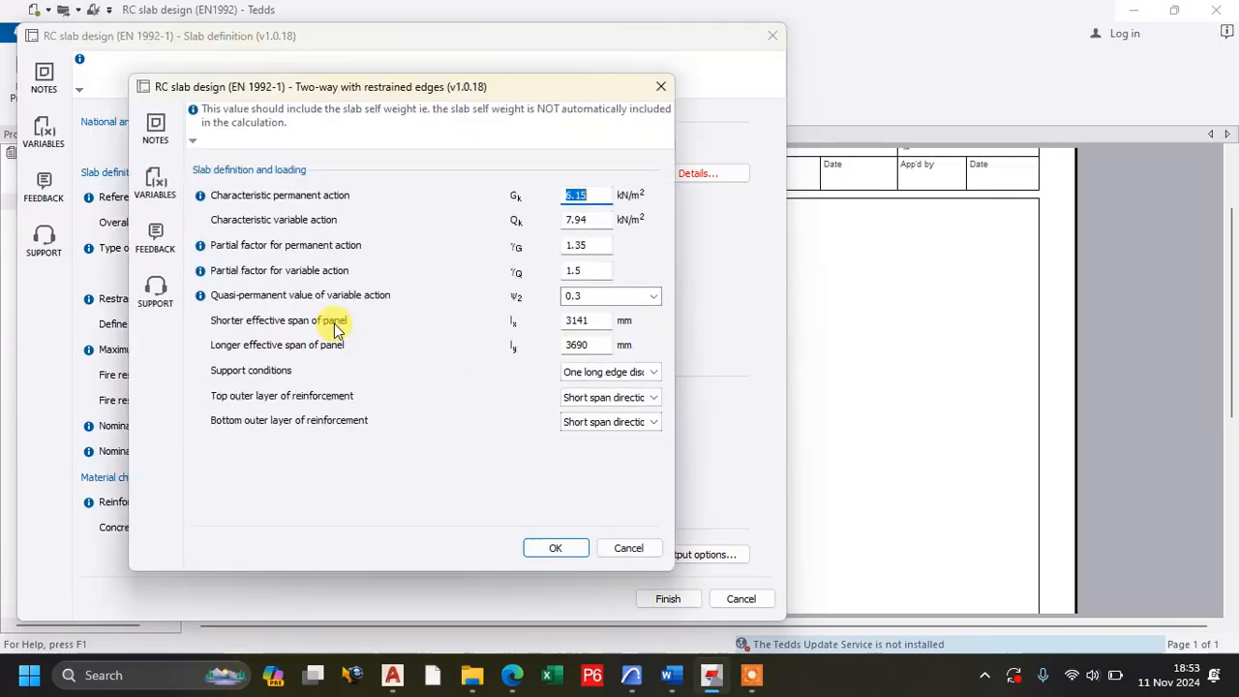
{"action": "left_click", "coordinate": [596, 321]}
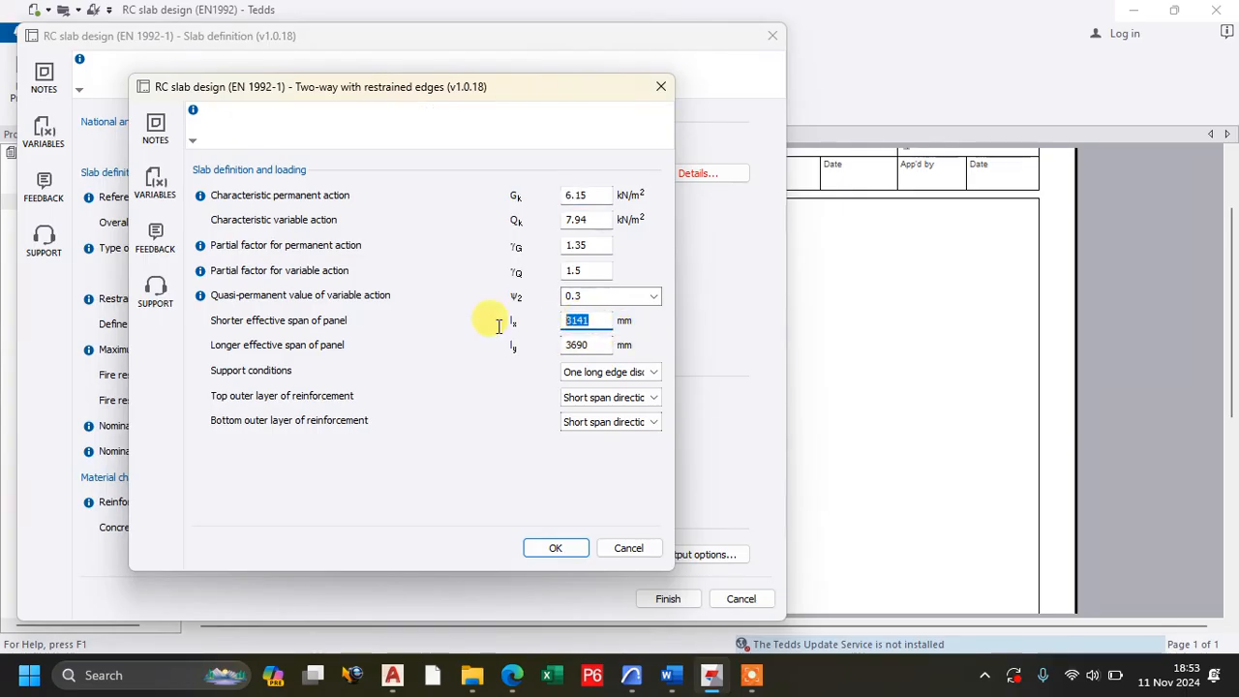
{"action": "left_click", "coordinate": [573, 345]}
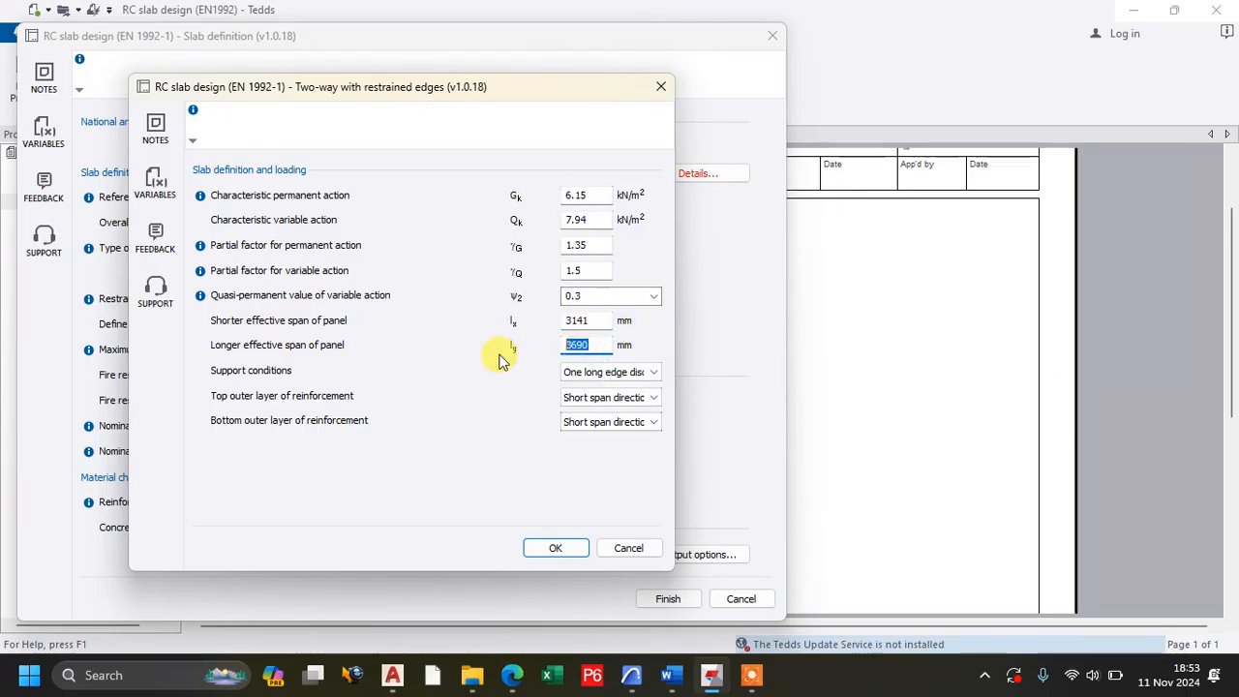
{"action": "left_click", "coordinate": [596, 321]}
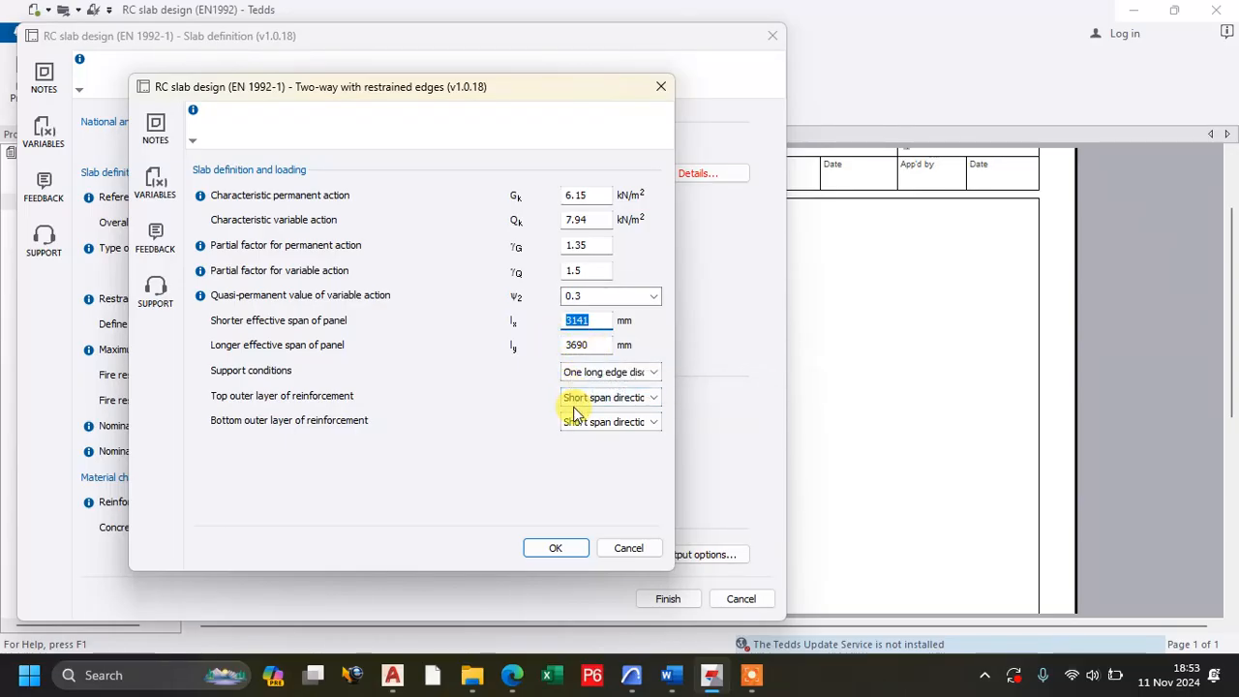
{"action": "left_click", "coordinate": [558, 550]}
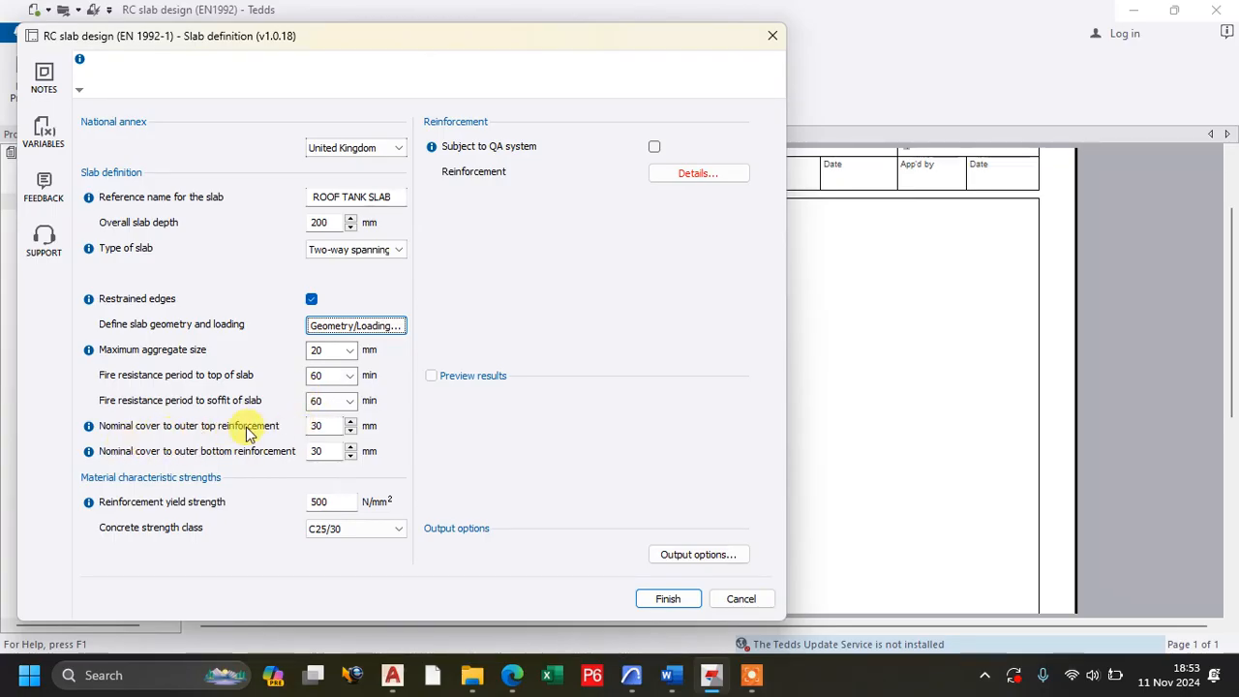
Set the nominal cover to both the outer top and outer bottom reinforcement to 25 mm.
{"action": "left_click", "coordinate": [349, 429]}
{"action": "left_click", "coordinate": [350, 457]}
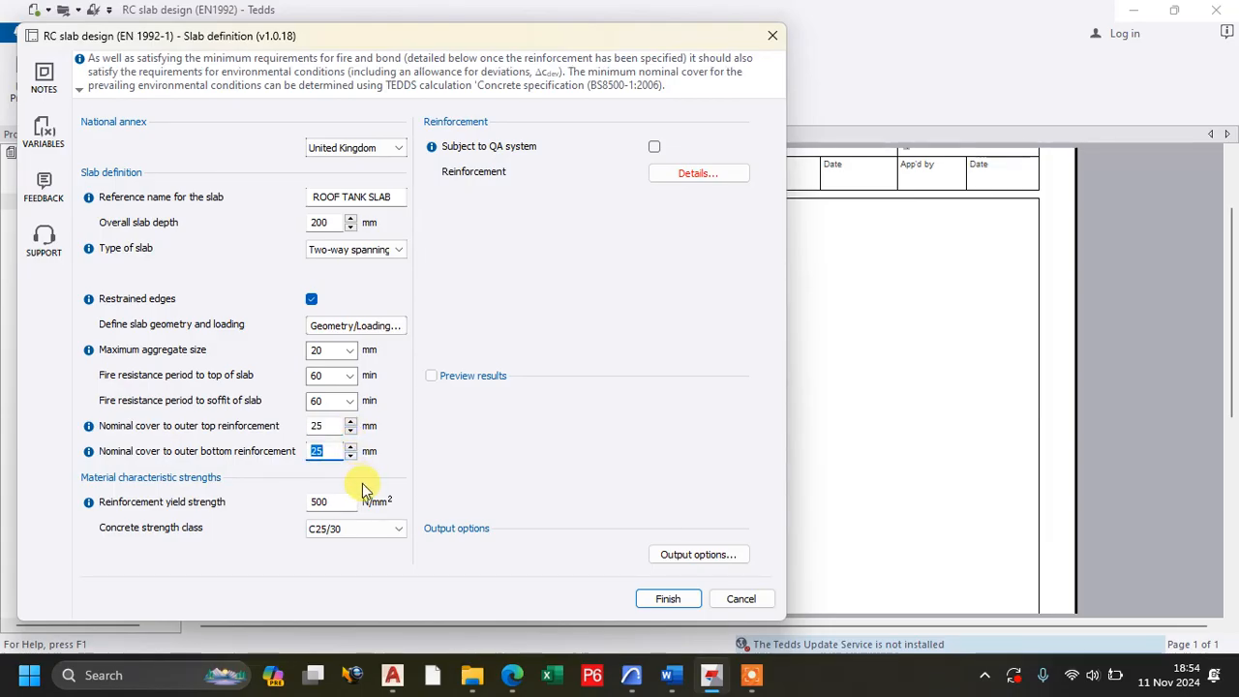
Set the concrete strength class to C16/20 and the reinforcement yield strength to 460 N/mm².
{"action": "left_click", "coordinate": [363, 539]}
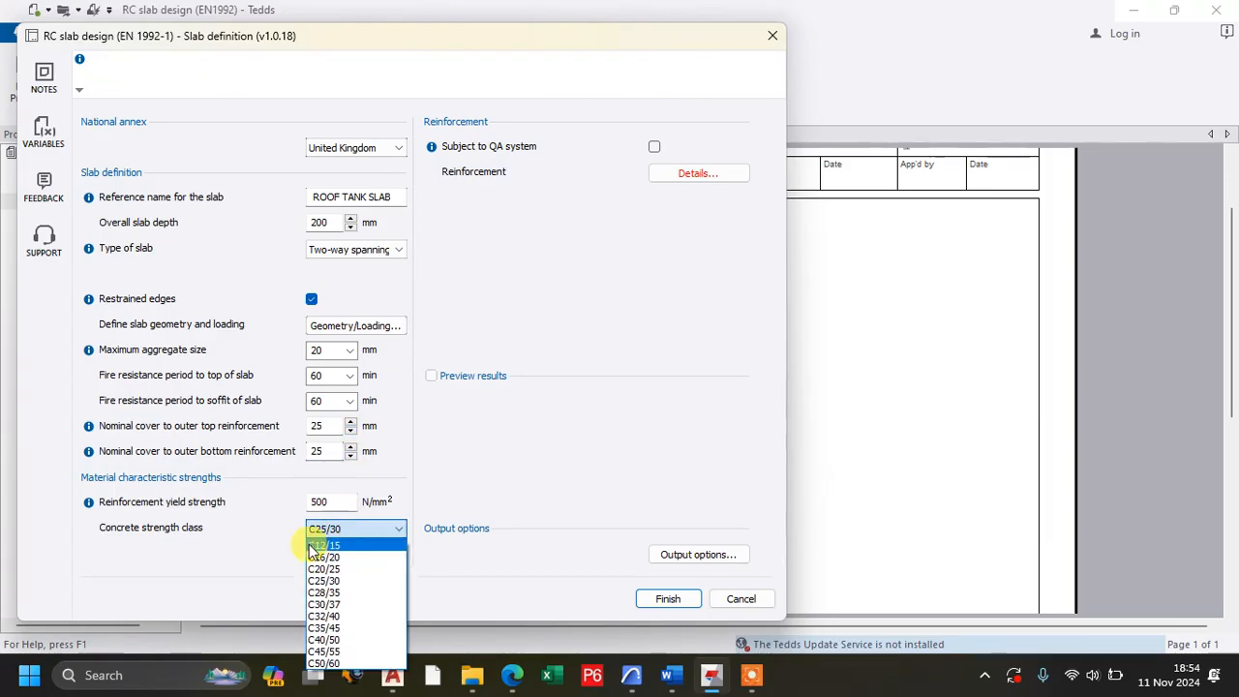
{"action": "left_click", "coordinate": [342, 554]}
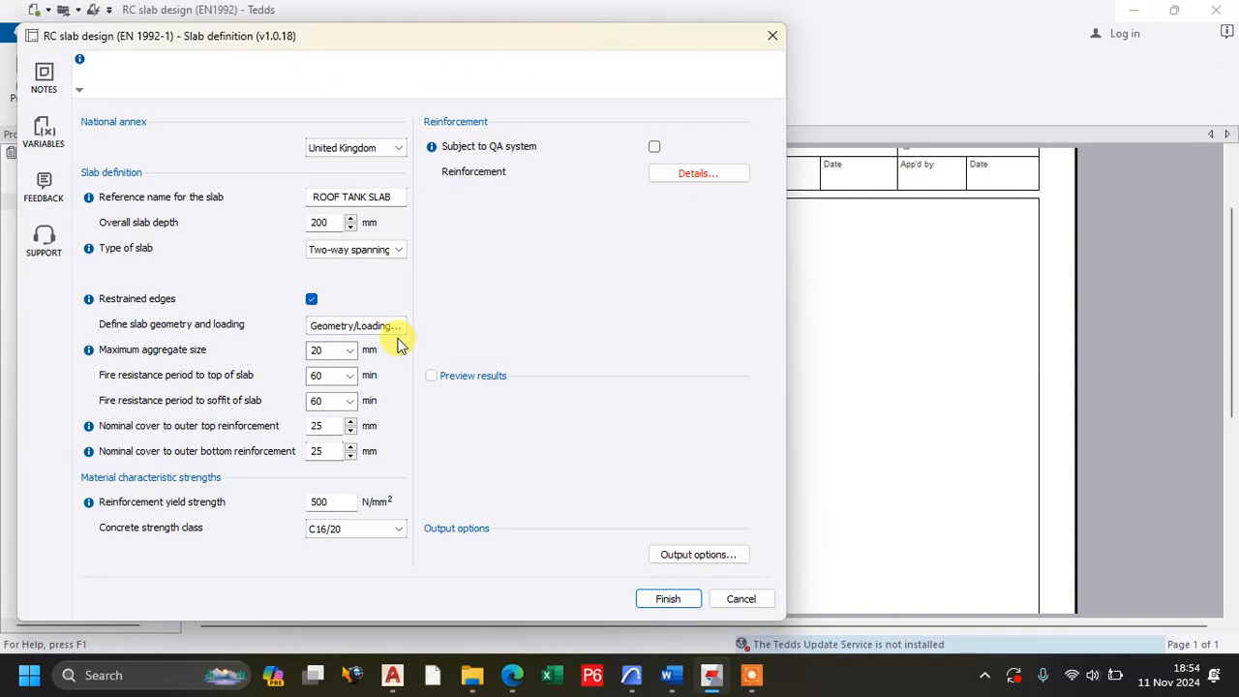
{"action": "double_click", "coordinate": [313, 505]}
{"action": "type", "text": "46"}
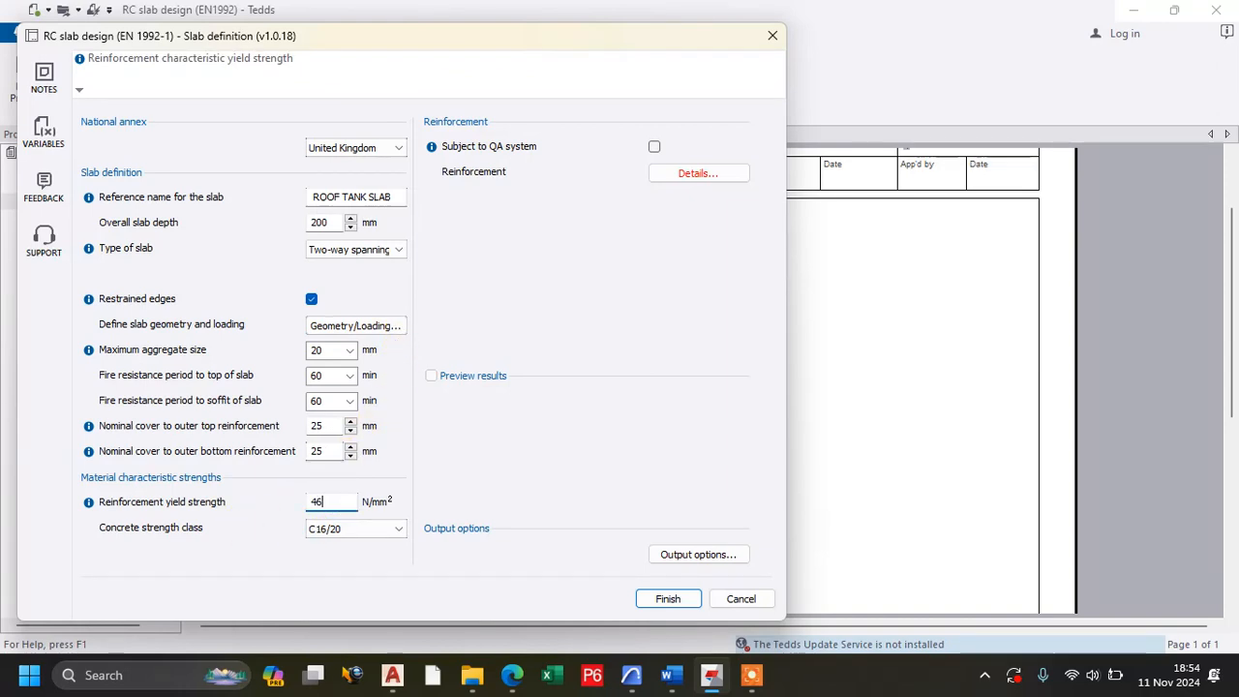
{"action": "type", "text": "0"}
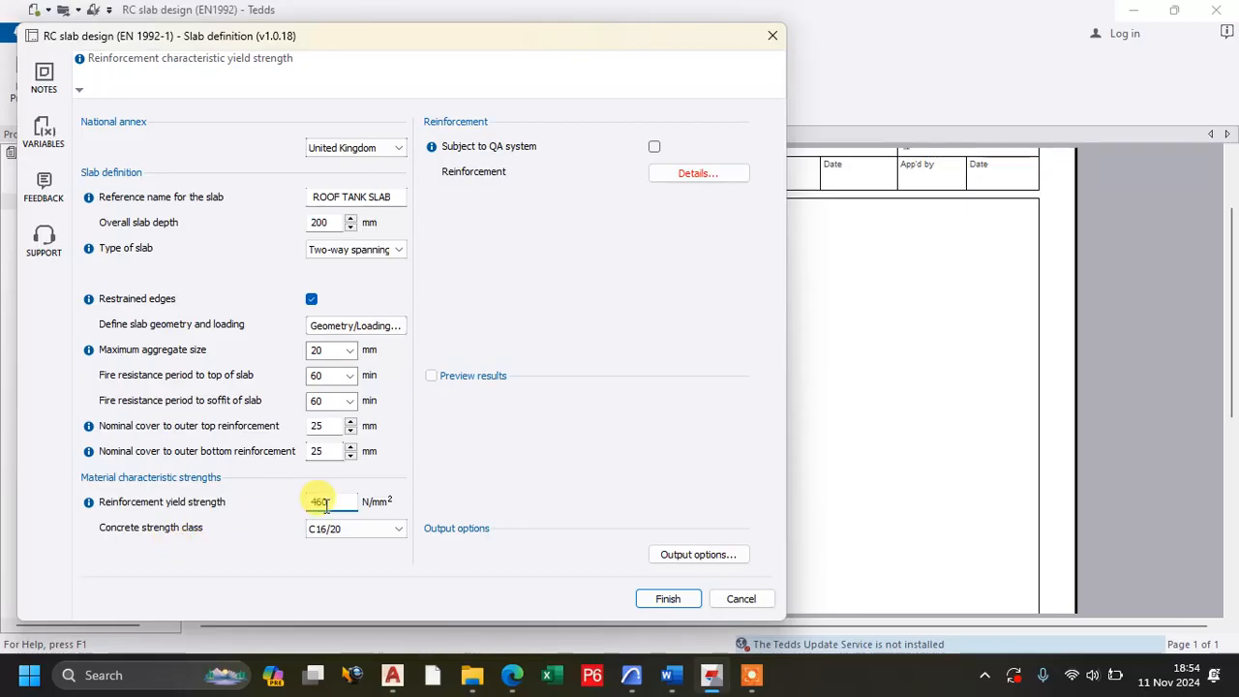
In the slab reinforcement details, use the same bar area at the discontinuous support for the short span and accept the specification.
{"action": "left_click", "coordinate": [687, 174]}
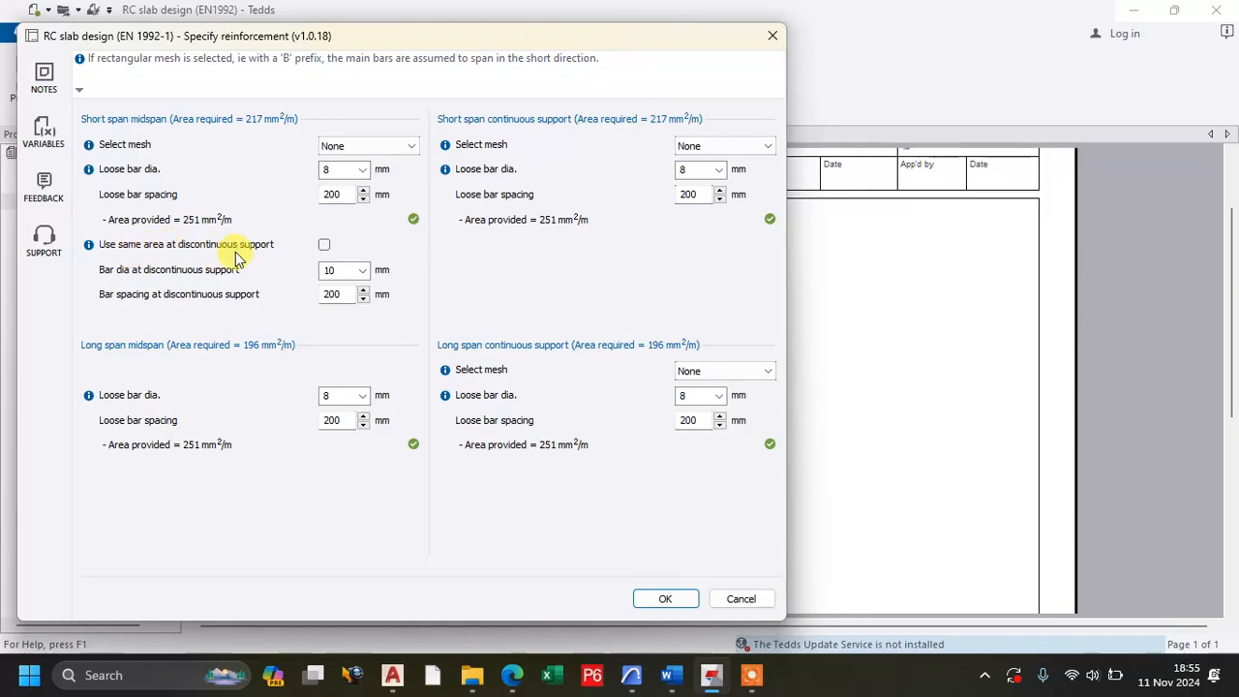
{"action": "left_click", "coordinate": [325, 246]}
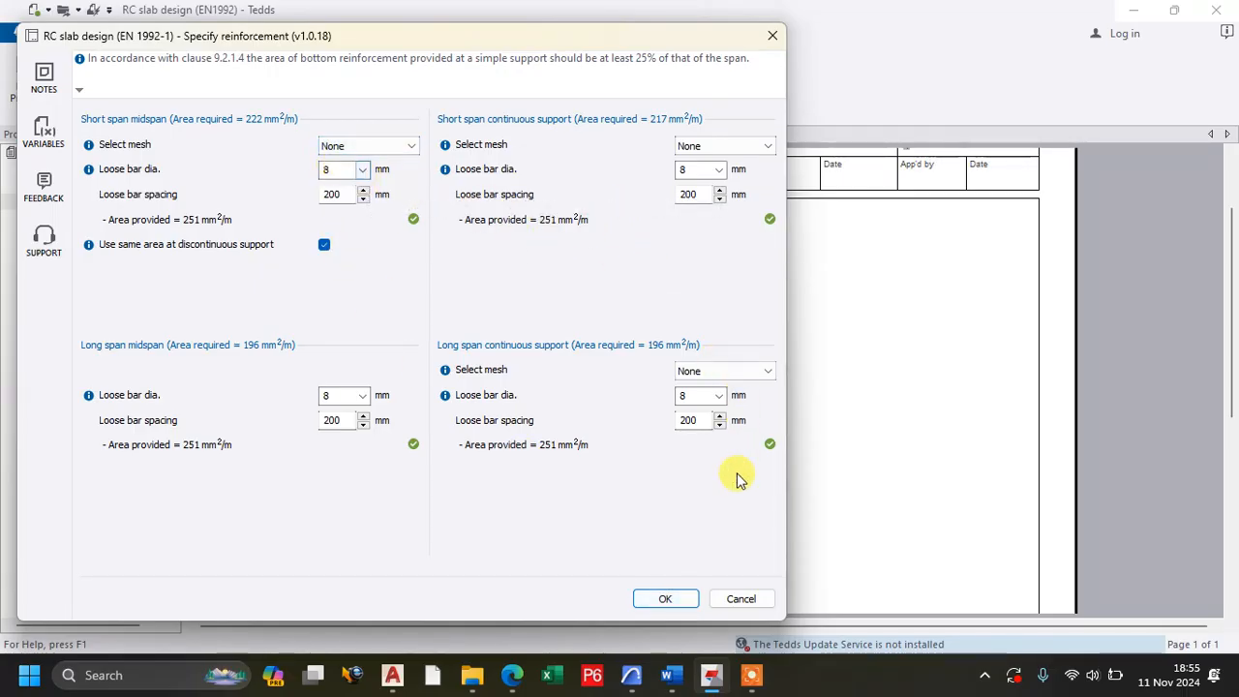
{"action": "left_click", "coordinate": [664, 599]}
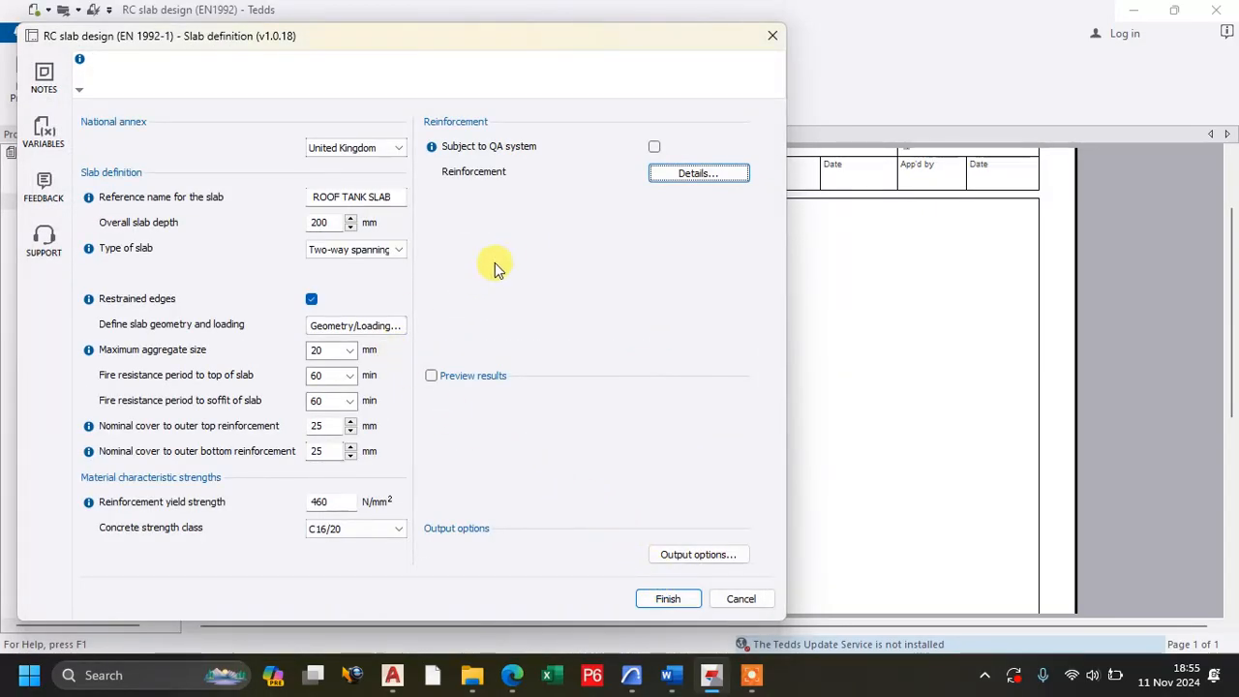
Turn on the results preview and review the design checks for the short span direction.
{"action": "left_click", "coordinate": [432, 376]}
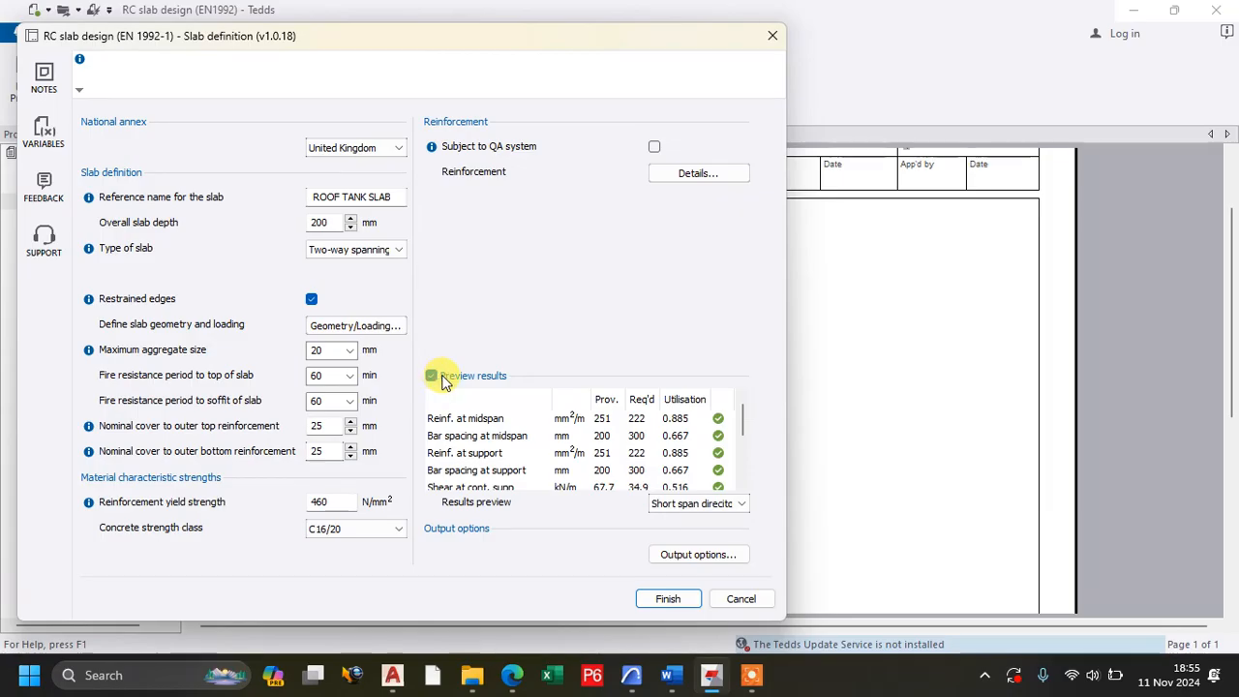
{"action": "scroll", "coordinate": [651, 444], "scroll_direction": "down", "scroll_amount": 1}
{"action": "scroll", "coordinate": [650, 443], "scroll_direction": "down", "scroll_amount": 1}
{"action": "scroll", "coordinate": [650, 443], "scroll_direction": "up", "scroll_amount": 2}
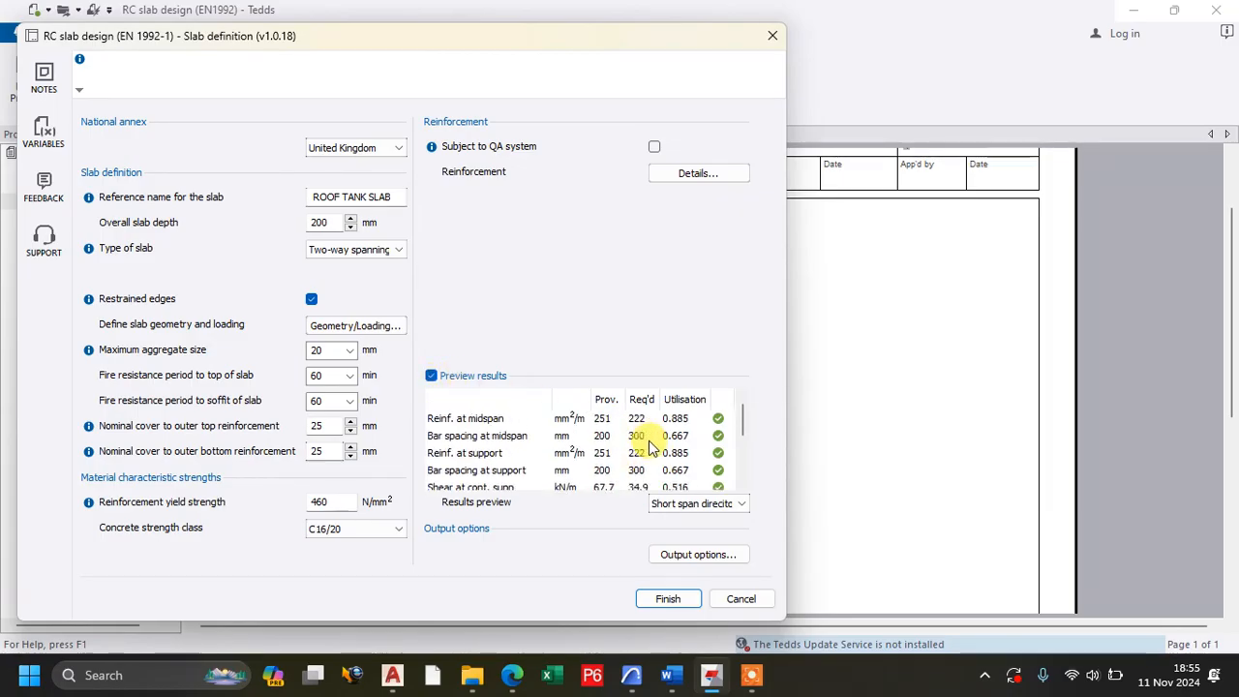
{"action": "scroll", "coordinate": [651, 443], "scroll_direction": "down", "scroll_amount": 2}
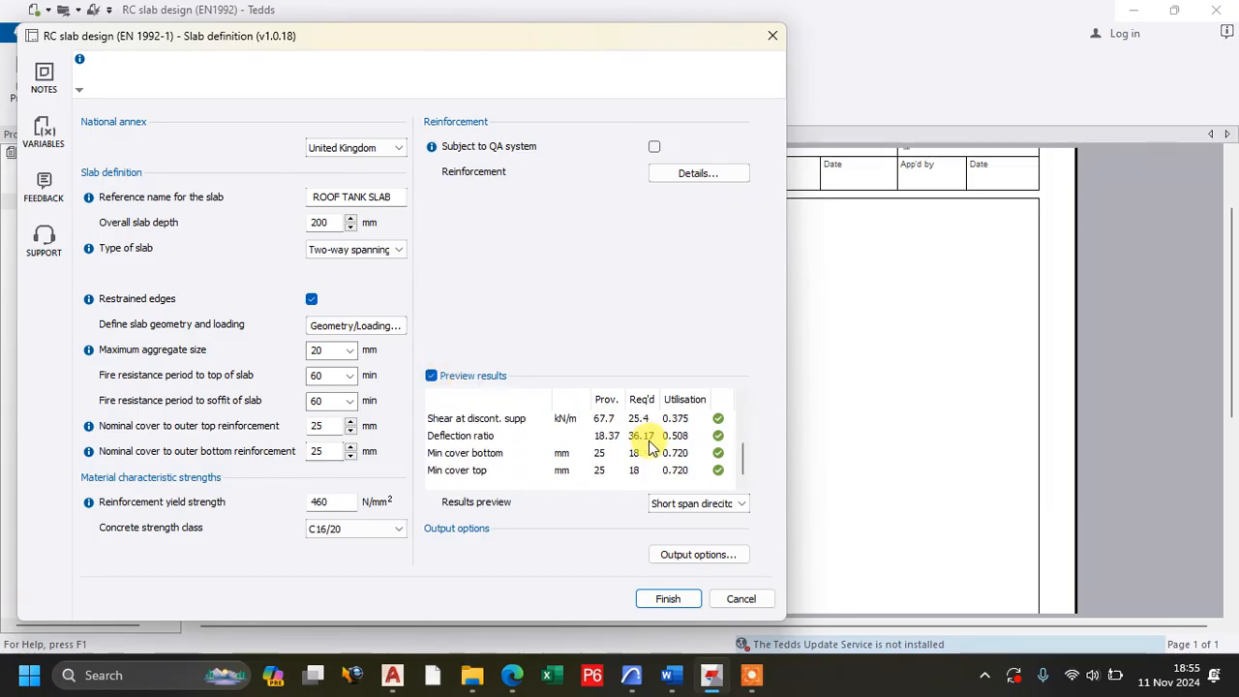
Switch the results preview to the long span direction and examine its reinforcement, bar spacing, shear and cover checks.
{"action": "left_click", "coordinate": [693, 506]}
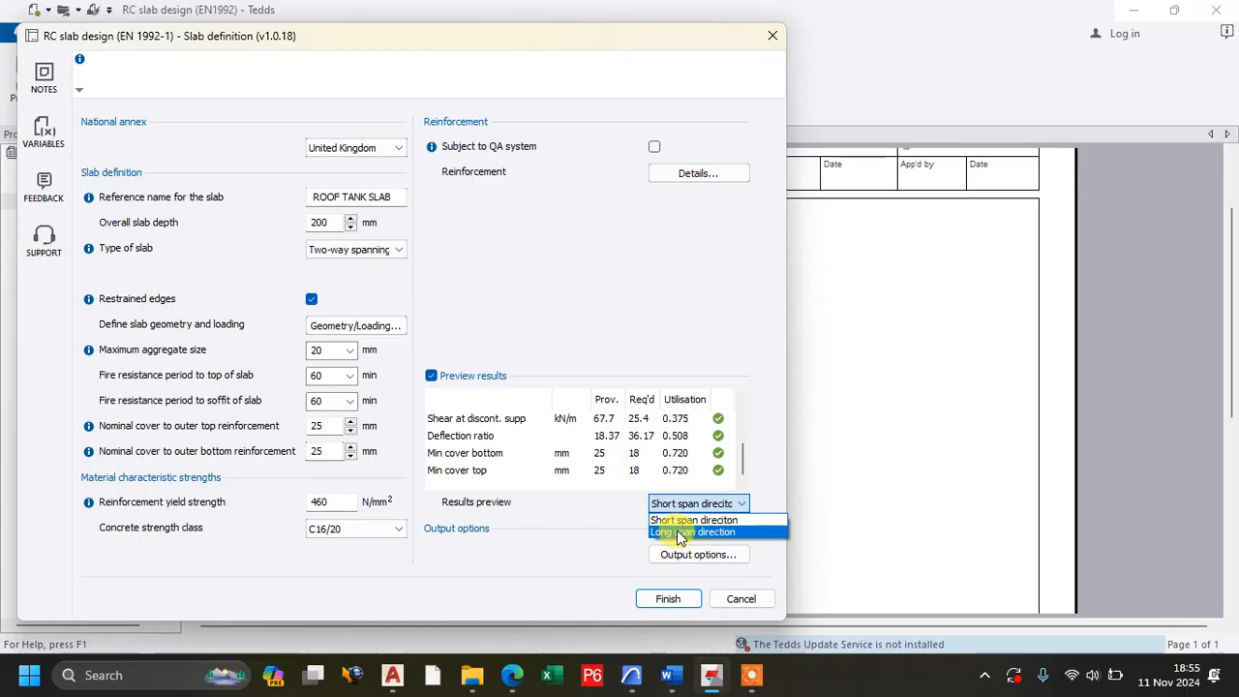
{"action": "left_click", "coordinate": [681, 532]}
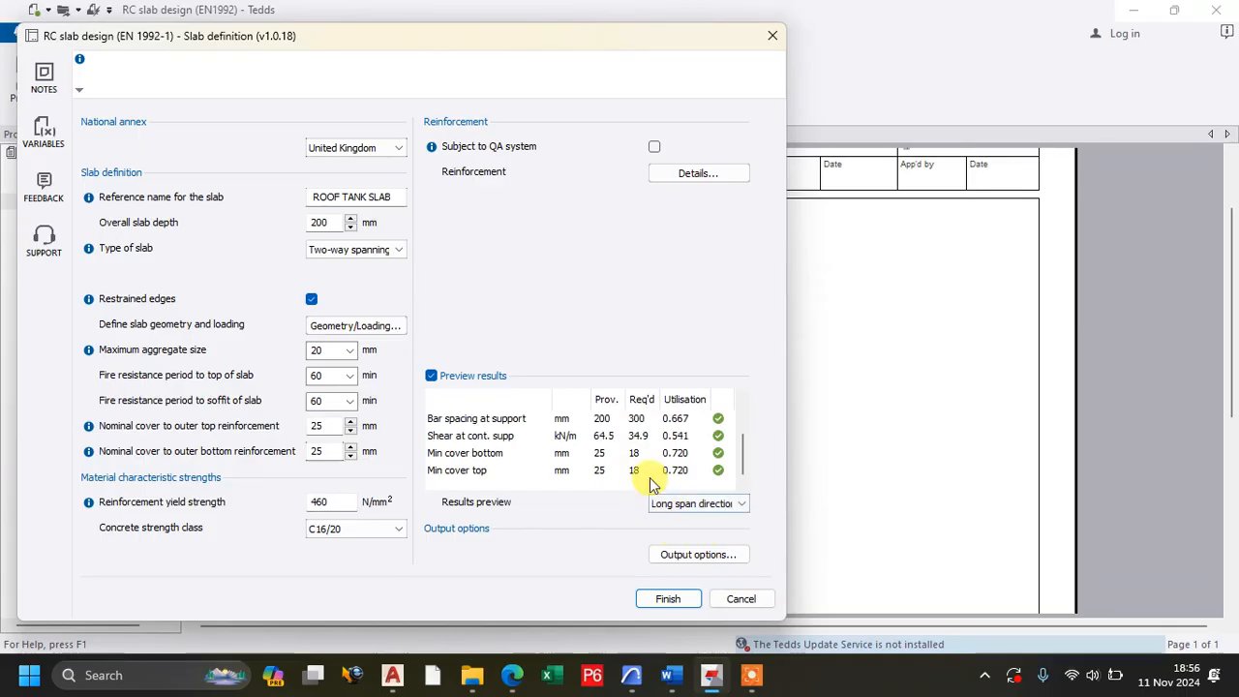
{"action": "scroll", "coordinate": [631, 435], "scroll_direction": "up", "scroll_amount": 2}
{"action": "scroll", "coordinate": [628, 444], "scroll_direction": "down", "scroll_amount": 2}
{"action": "scroll", "coordinate": [626, 444], "scroll_direction": "down", "scroll_amount": 1}
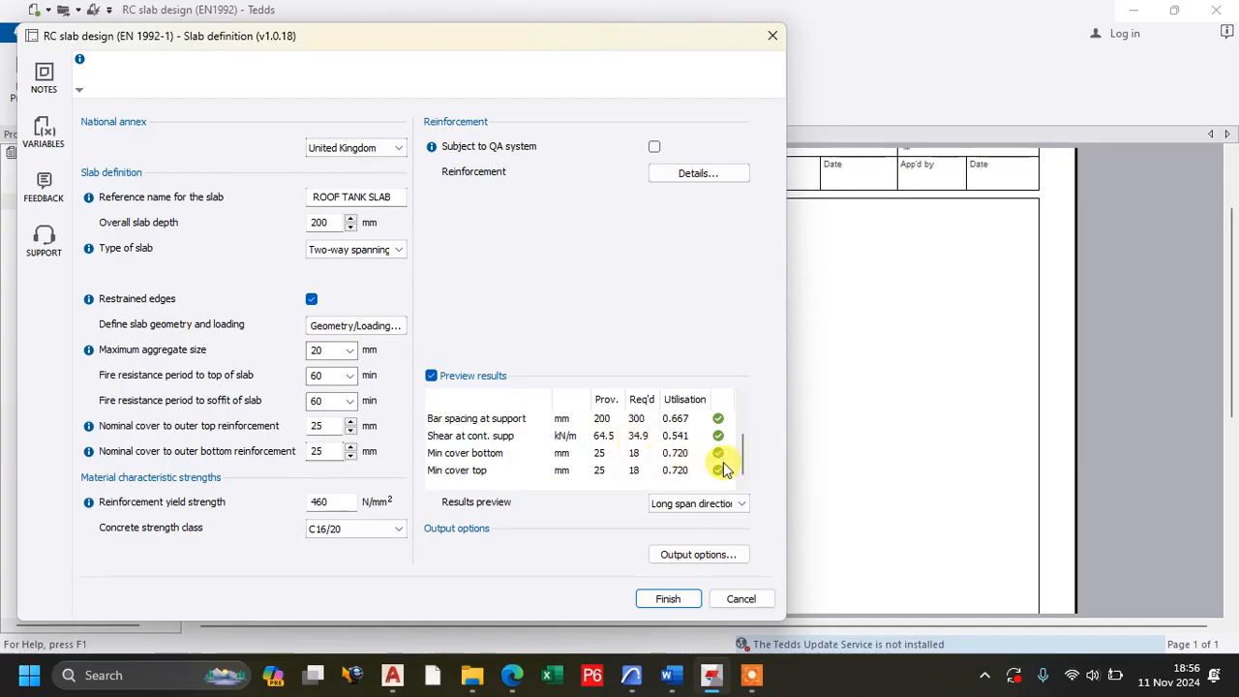
{"action": "mouse_move", "coordinate": [746, 460]}
{"action": "left_mouse_down"}
{"action": "mouse_move", "coordinate": [741, 410]}
{"action": "mouse_move", "coordinate": [753, 449]}
{"action": "left_mouse_up"}
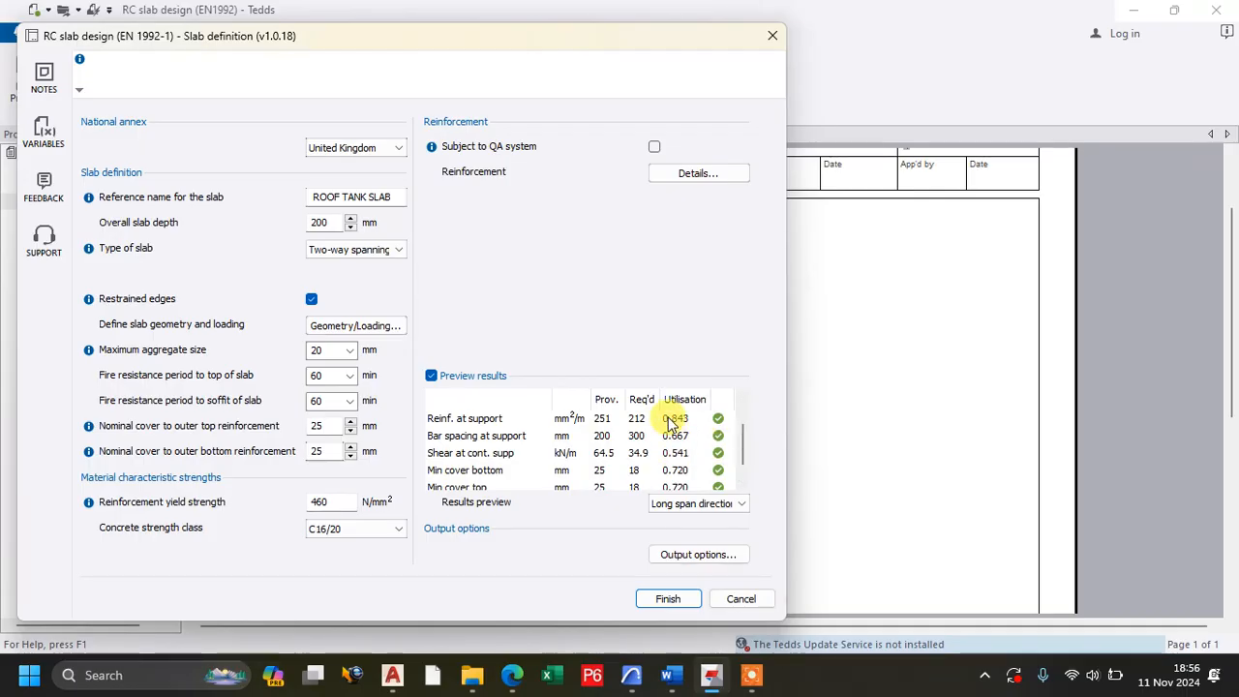
{"action": "scroll", "coordinate": [665, 426], "scroll_direction": "down", "scroll_amount": 1}
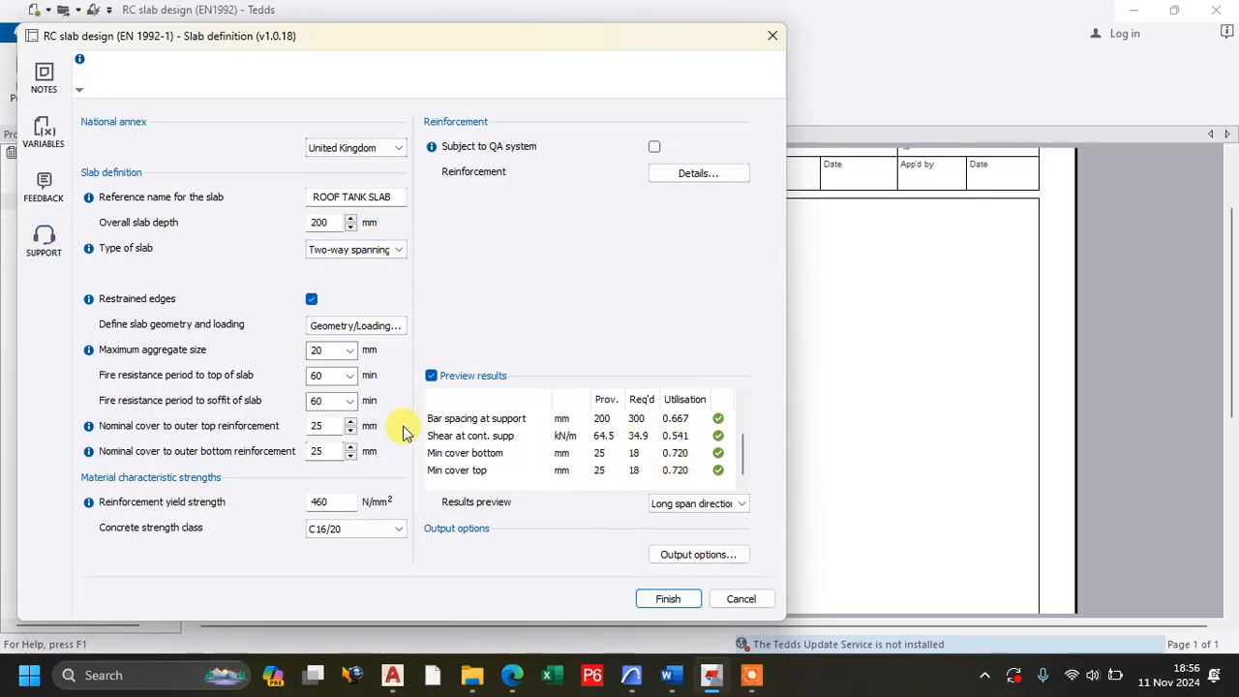
Return the results preview to the short span direction and examine its deflection, shear and cover checks.
{"action": "left_click", "coordinate": [703, 504]}
{"action": "left_click", "coordinate": [699, 521]}
{"action": "scroll", "coordinate": [648, 448], "scroll_direction": "down", "scroll_amount": 1}
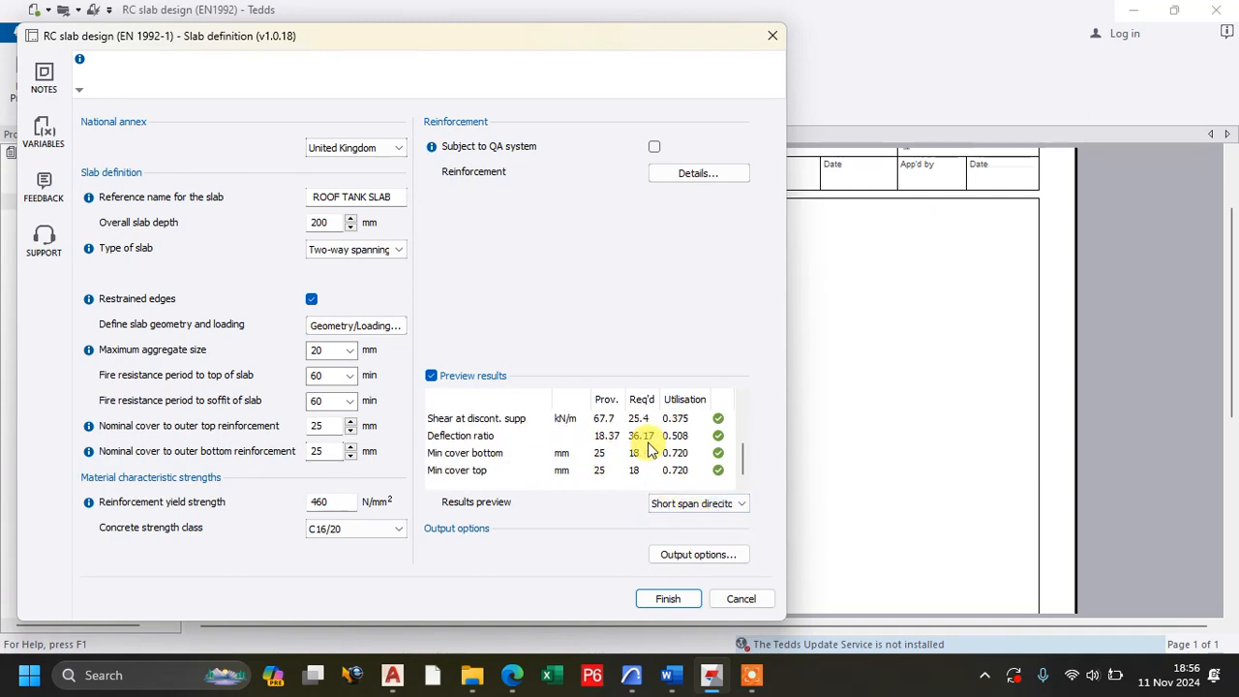
{"action": "scroll", "coordinate": [649, 448], "scroll_direction": "up", "scroll_amount": 1}
{"action": "scroll", "coordinate": [649, 448], "scroll_direction": "up", "scroll_amount": 1}
{"action": "scroll", "coordinate": [649, 449], "scroll_direction": "down", "scroll_amount": 2}
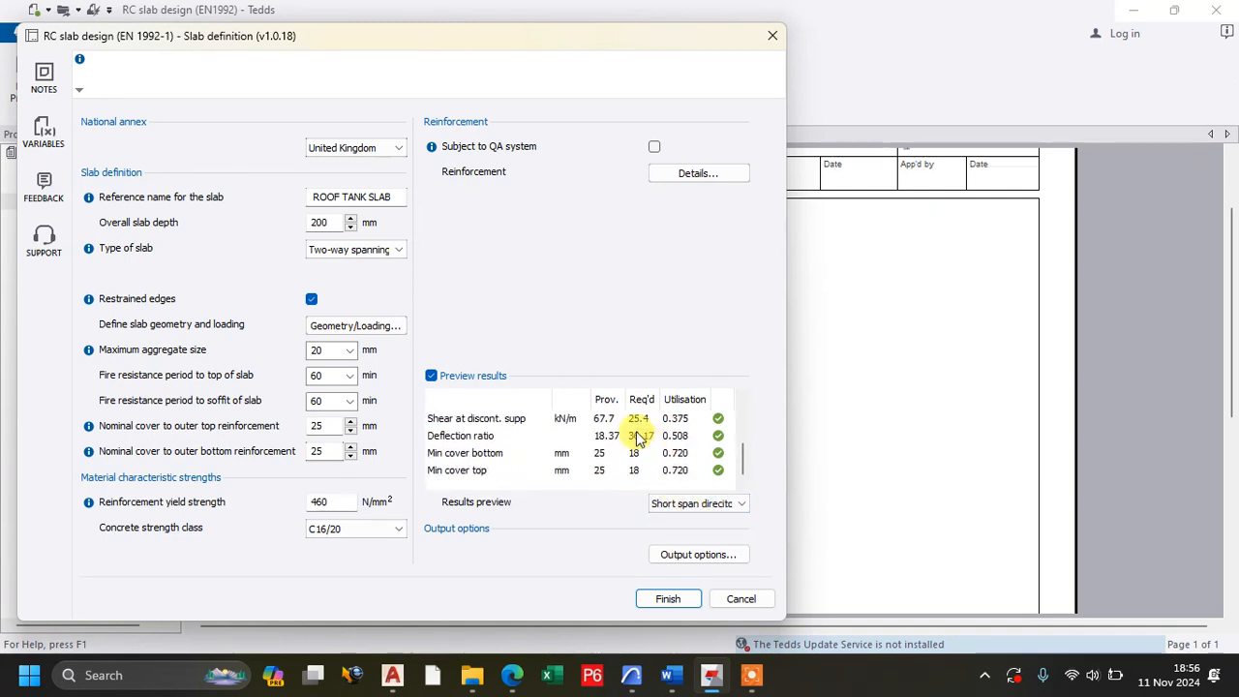
Set the overall slab depth to 150 mm and apply it so the design checks recalculate.
{"action": "double_click", "coordinate": [318, 223]}
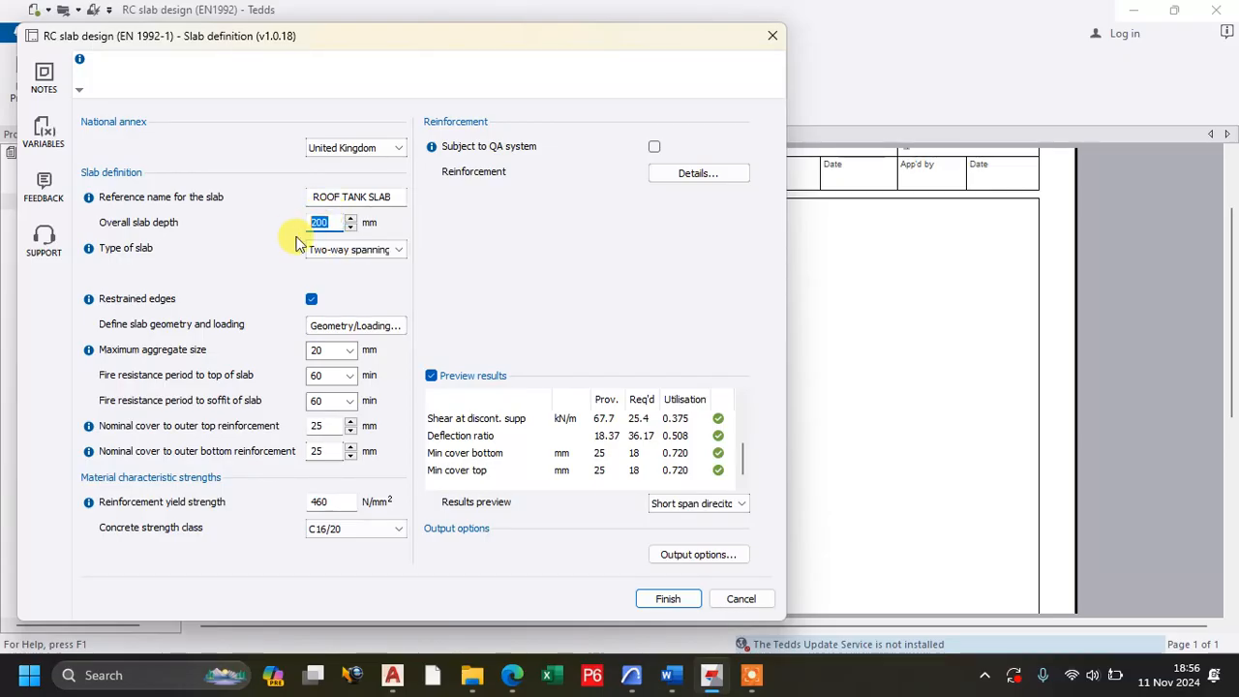
{"action": "type", "text": "150"}
{"action": "key", "text": "Tab"}
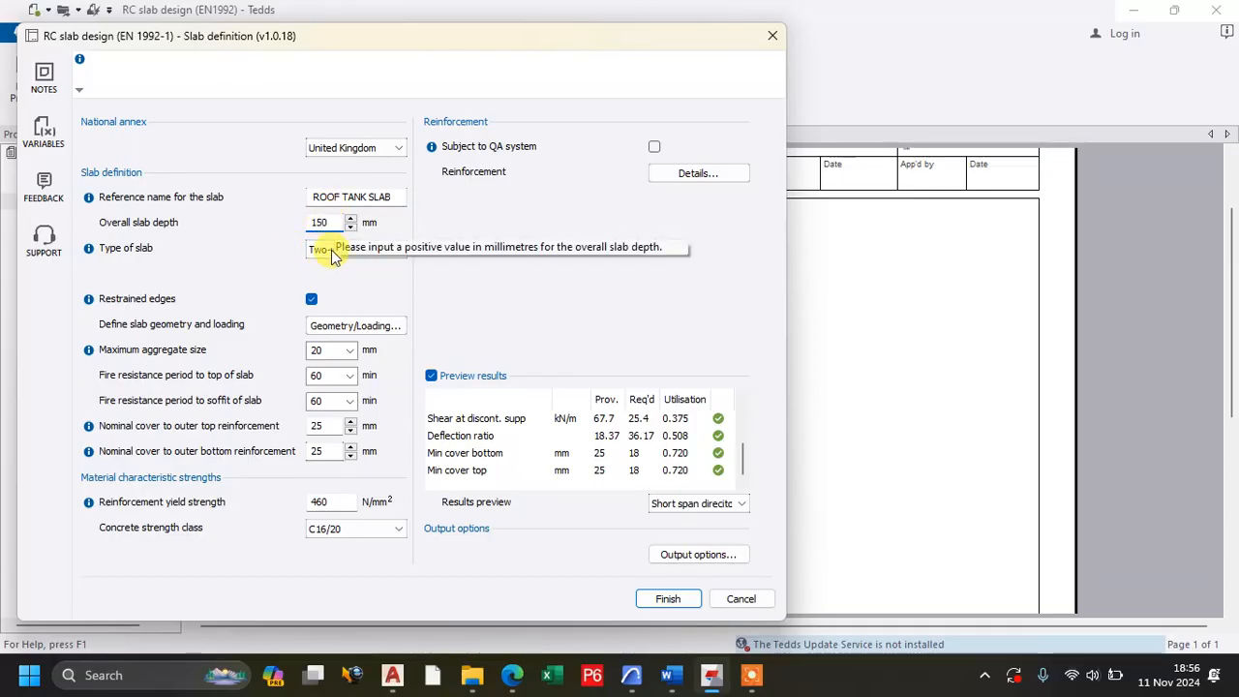
{"action": "left_click", "coordinate": [314, 224]}
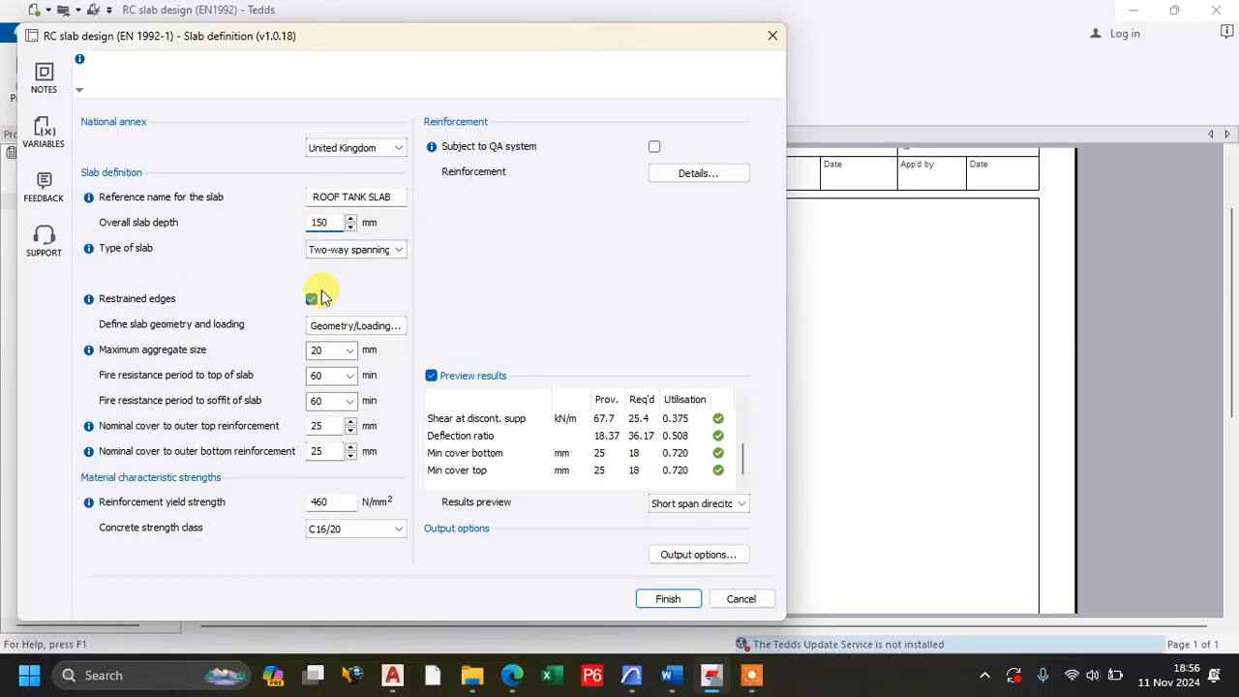
{"action": "left_click", "coordinate": [324, 353]}
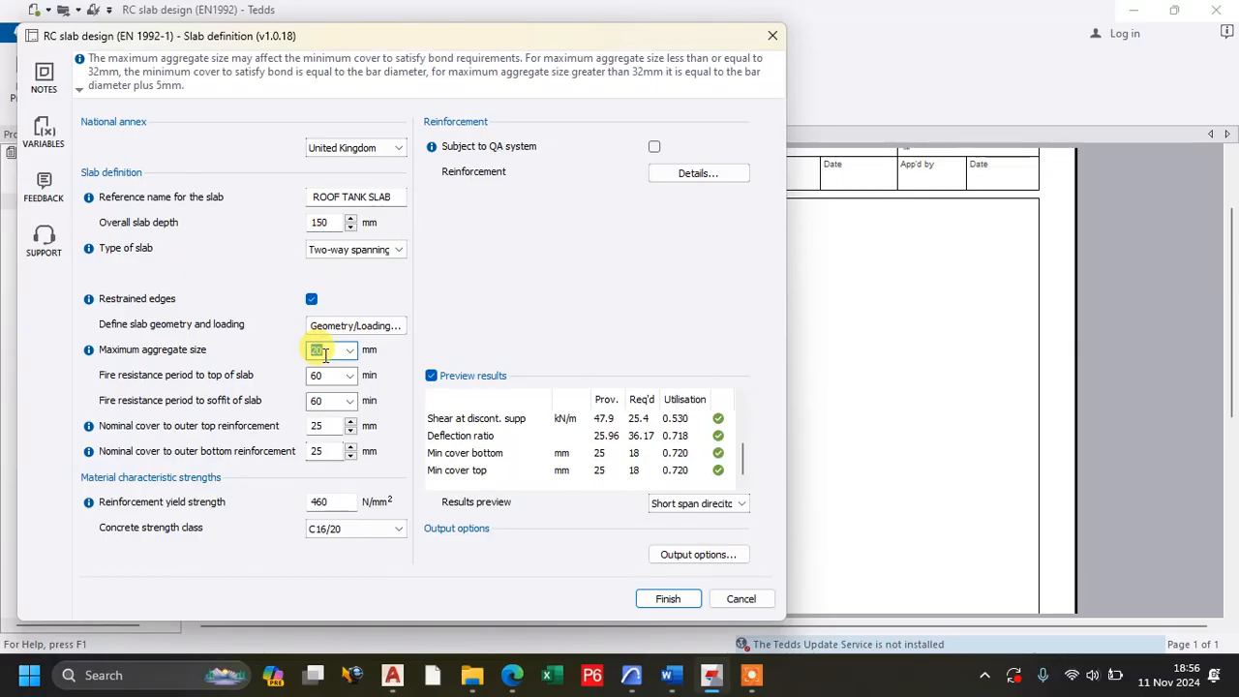
Examine the previewed design checks for the 150 mm slab in both the short span and long span directions.
{"action": "scroll", "coordinate": [634, 463], "scroll_direction": "up", "scroll_amount": 2}
{"action": "scroll", "coordinate": [635, 465], "scroll_direction": "down", "scroll_amount": 2}
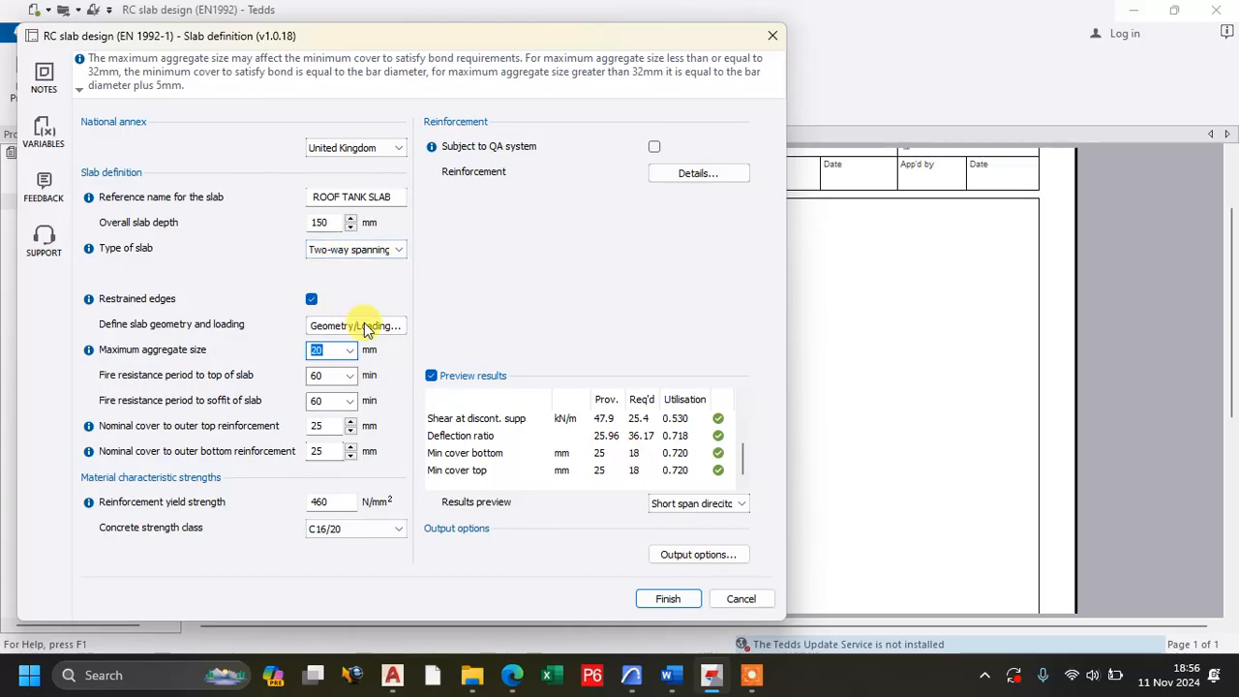
{"action": "scroll", "coordinate": [689, 453], "scroll_direction": "up", "scroll_amount": 2}
{"action": "scroll", "coordinate": [691, 455], "scroll_direction": "down", "scroll_amount": 1}
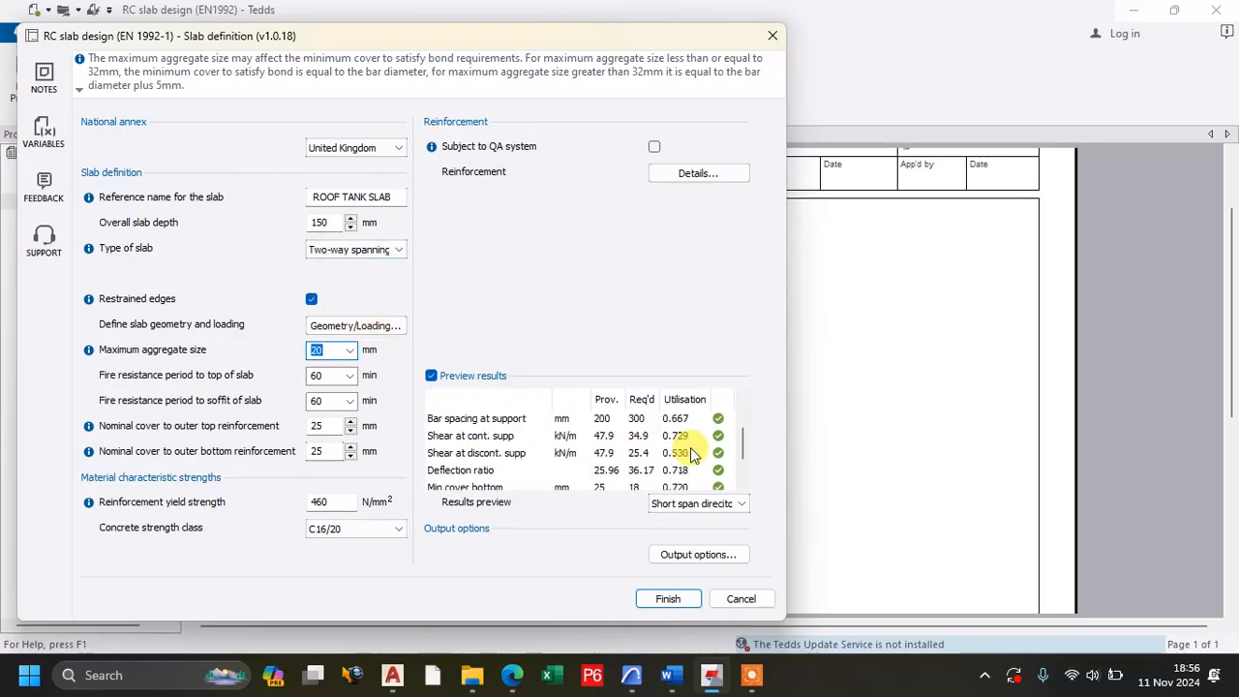
{"action": "scroll", "coordinate": [692, 455], "scroll_direction": "down", "scroll_amount": 2}
{"action": "left_click", "coordinate": [697, 504]}
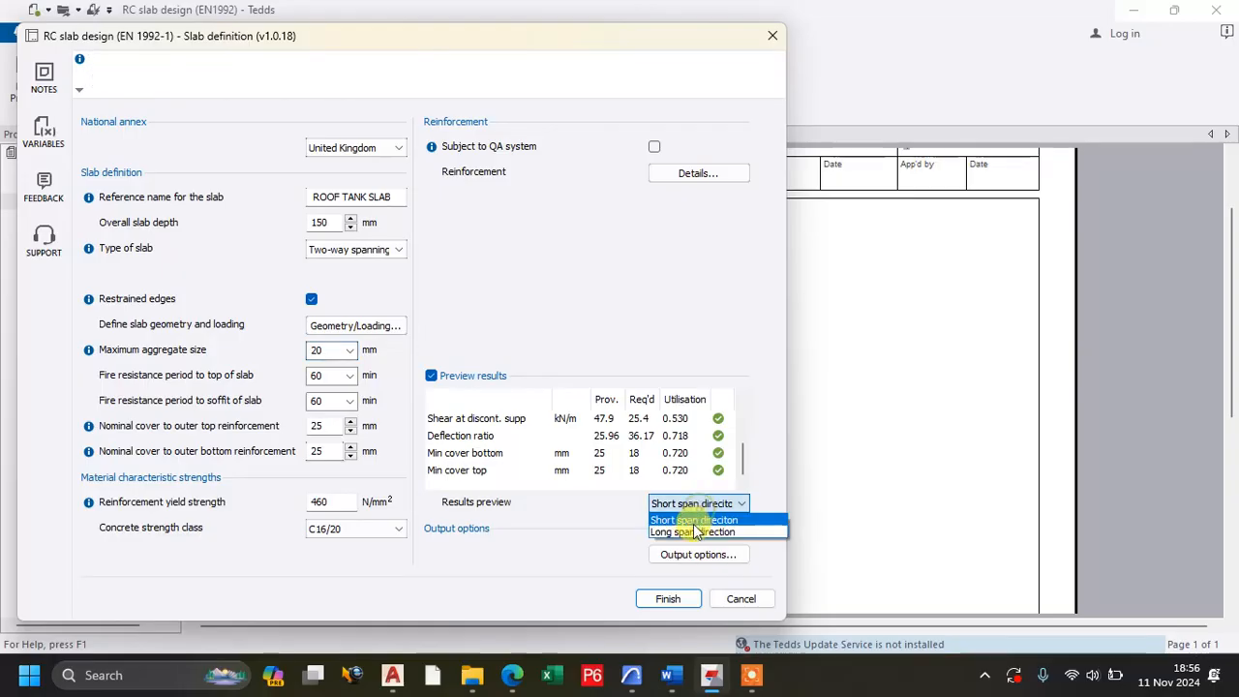
{"action": "left_click", "coordinate": [695, 532]}
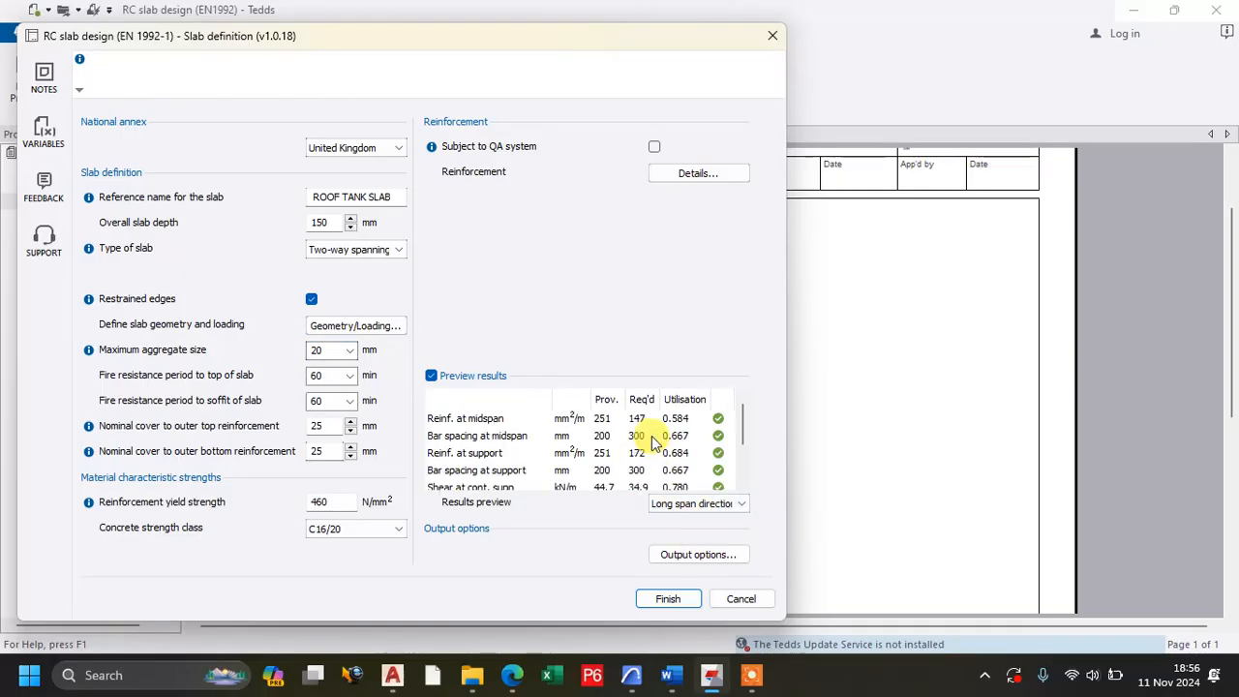
{"action": "scroll", "coordinate": [655, 440], "scroll_direction": "down", "scroll_amount": 2}
{"action": "scroll", "coordinate": [649, 436], "scroll_direction": "up", "scroll_amount": 2}
{"action": "scroll", "coordinate": [649, 435], "scroll_direction": "down", "scroll_amount": 2}
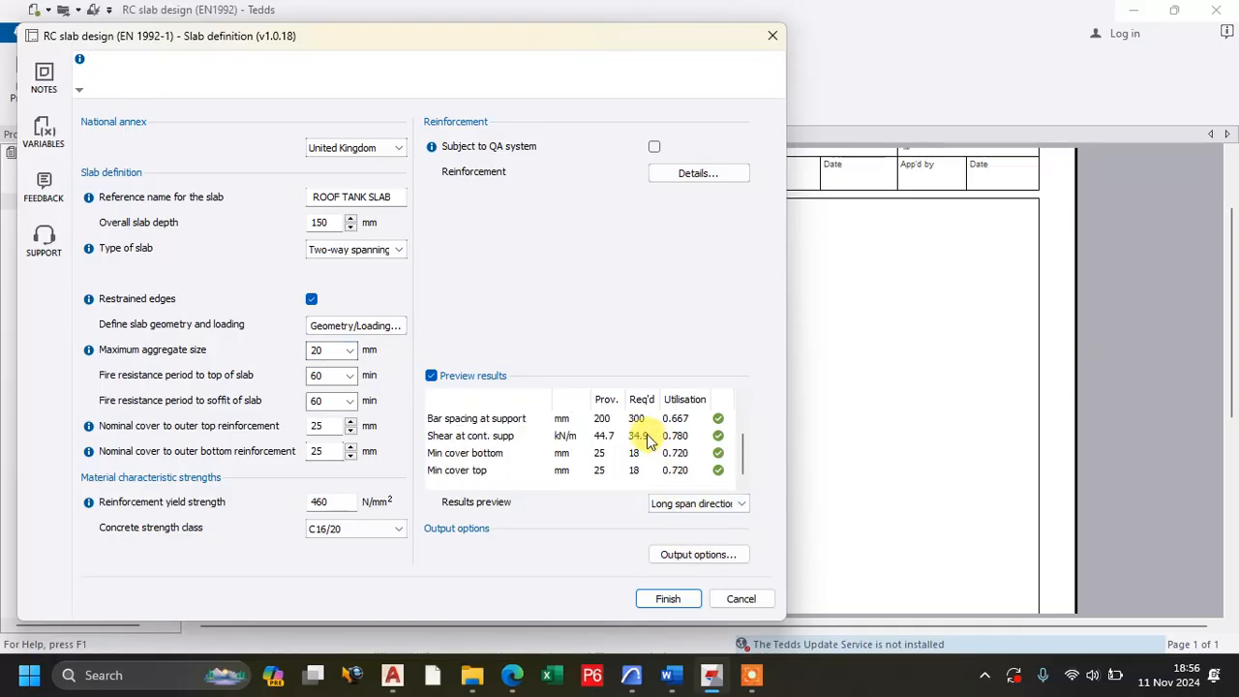
Try an overall slab depth of 100 mm and review the short span reinforcement, shear and deflection checks.
{"action": "double_click", "coordinate": [320, 221]}
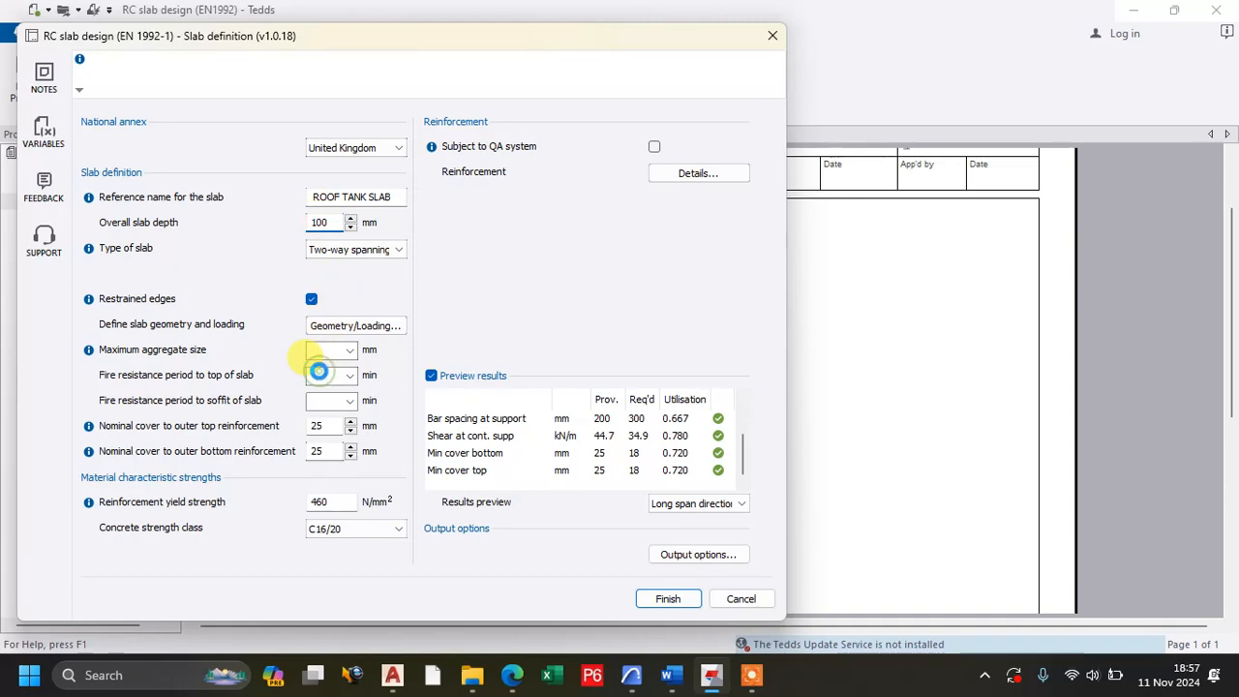
{"action": "left_click", "coordinate": [320, 372]}
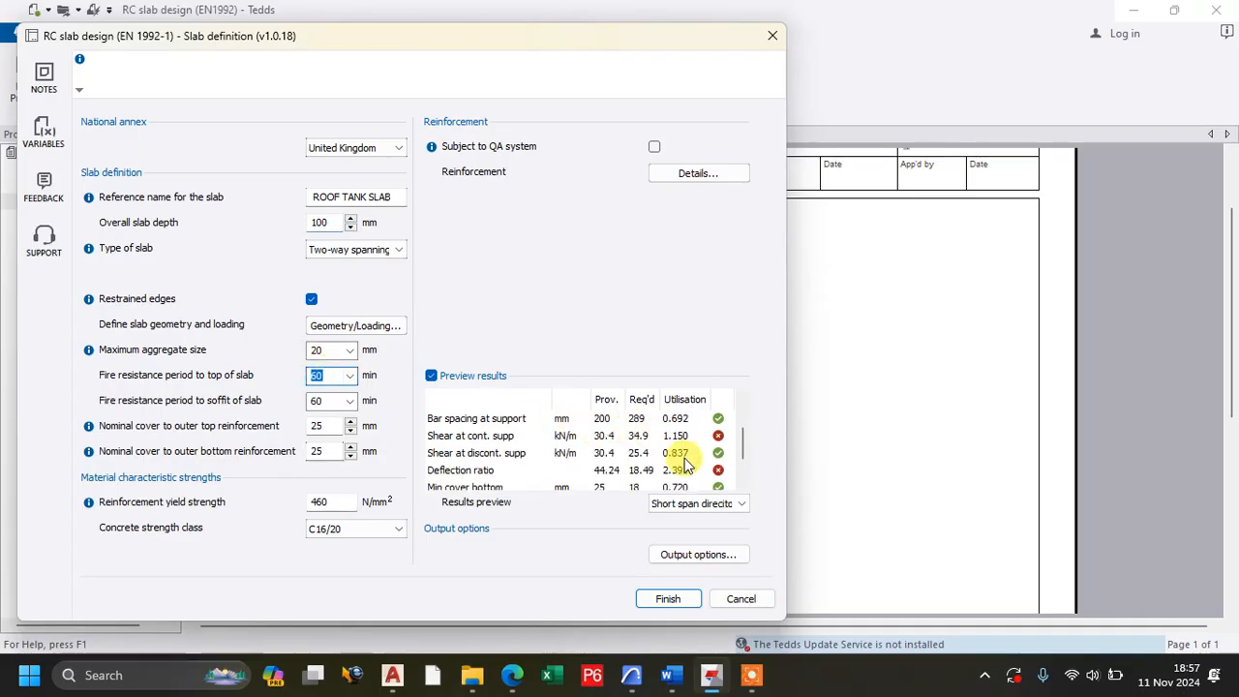
{"action": "scroll", "coordinate": [684, 465], "scroll_direction": "up", "scroll_amount": 1}
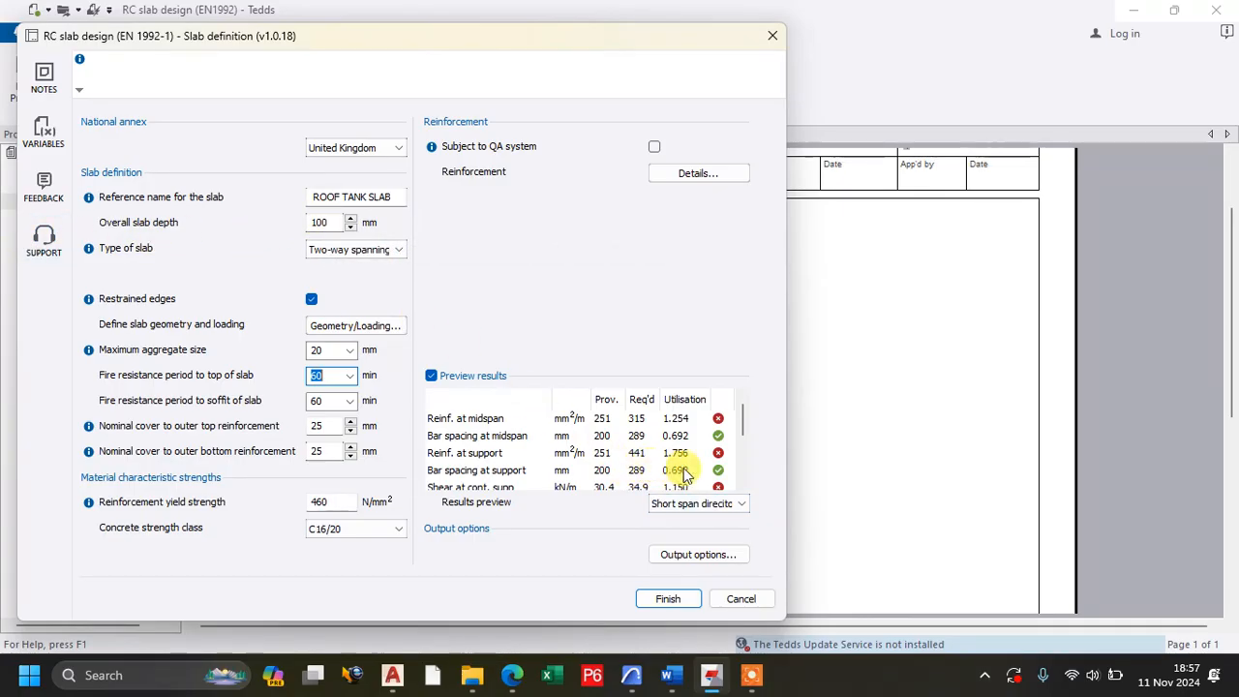
{"action": "scroll", "coordinate": [685, 457], "scroll_direction": "down", "scroll_amount": 1}
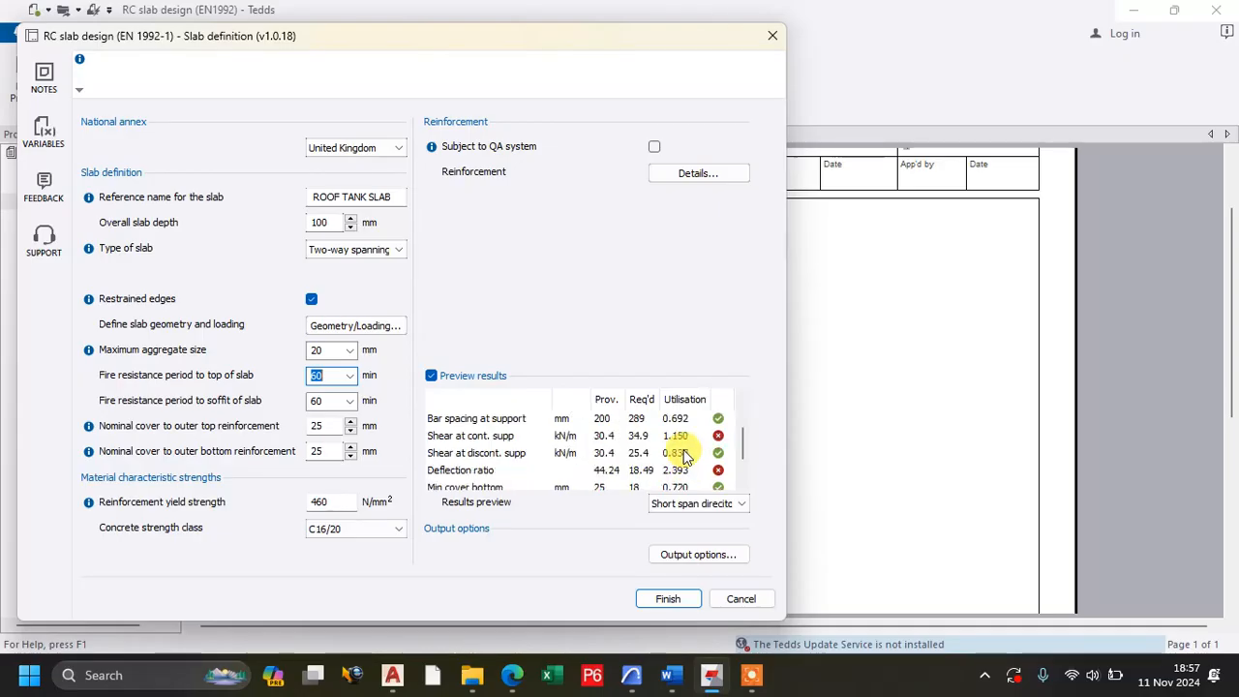
{"action": "scroll", "coordinate": [683, 457], "scroll_direction": "down", "scroll_amount": 1}
{"action": "scroll", "coordinate": [675, 474], "scroll_direction": "up", "scroll_amount": 2}
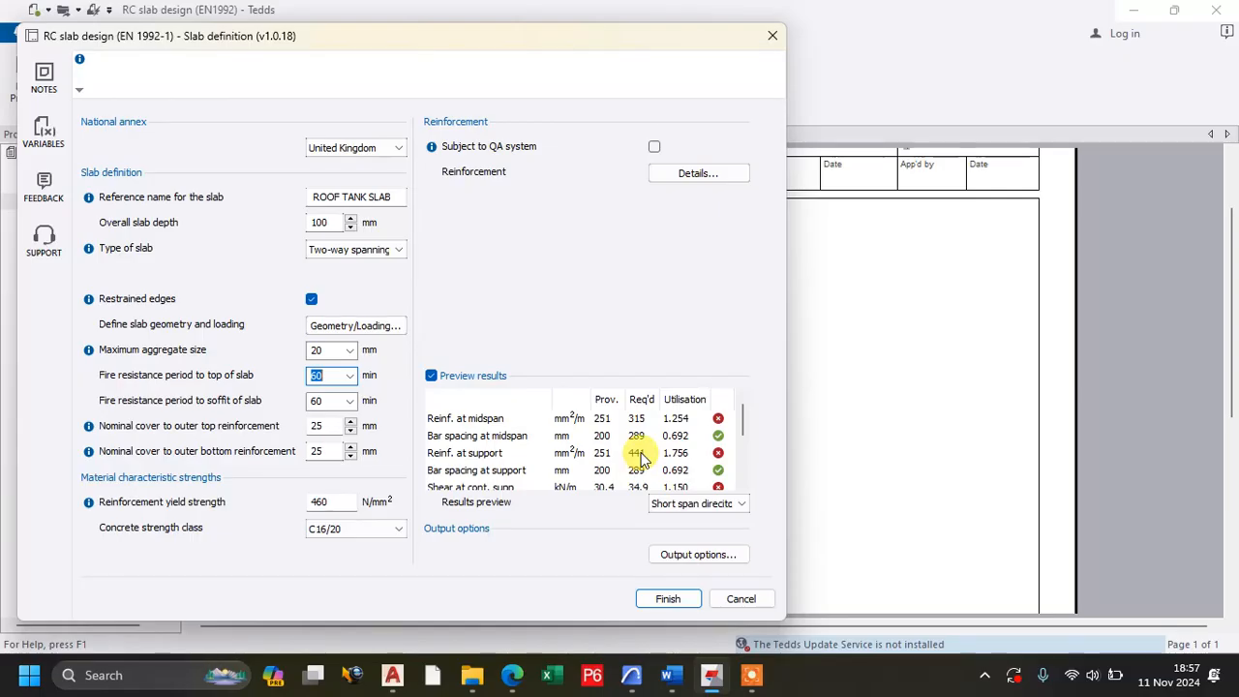
Set the overall slab depth back to 150 mm and review the short span design checks.
{"action": "double_click", "coordinate": [335, 219]}
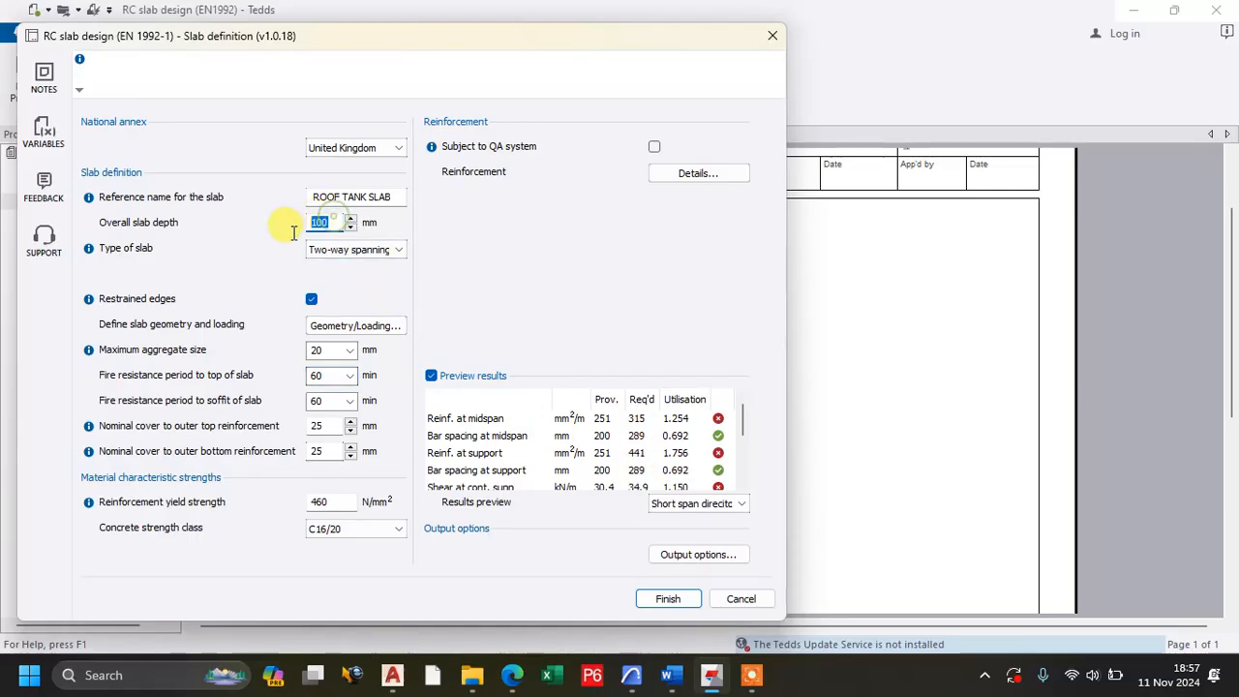
{"action": "type", "text": "1"}
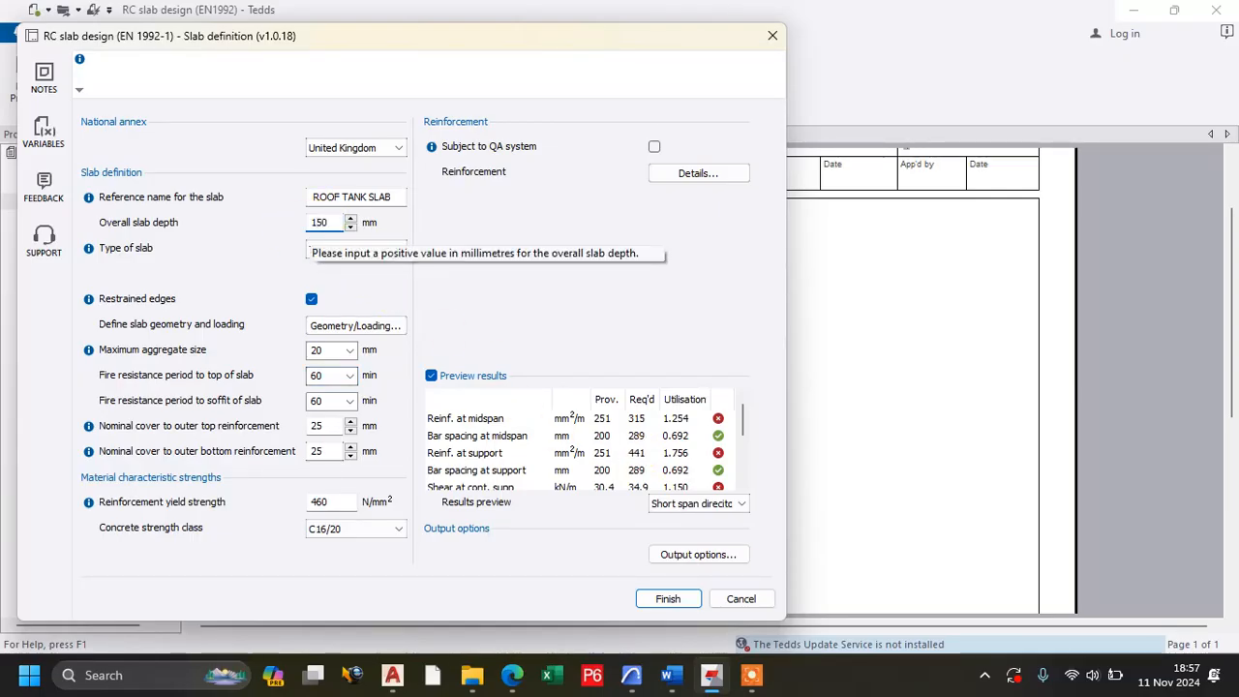
{"action": "left_click", "coordinate": [320, 378]}
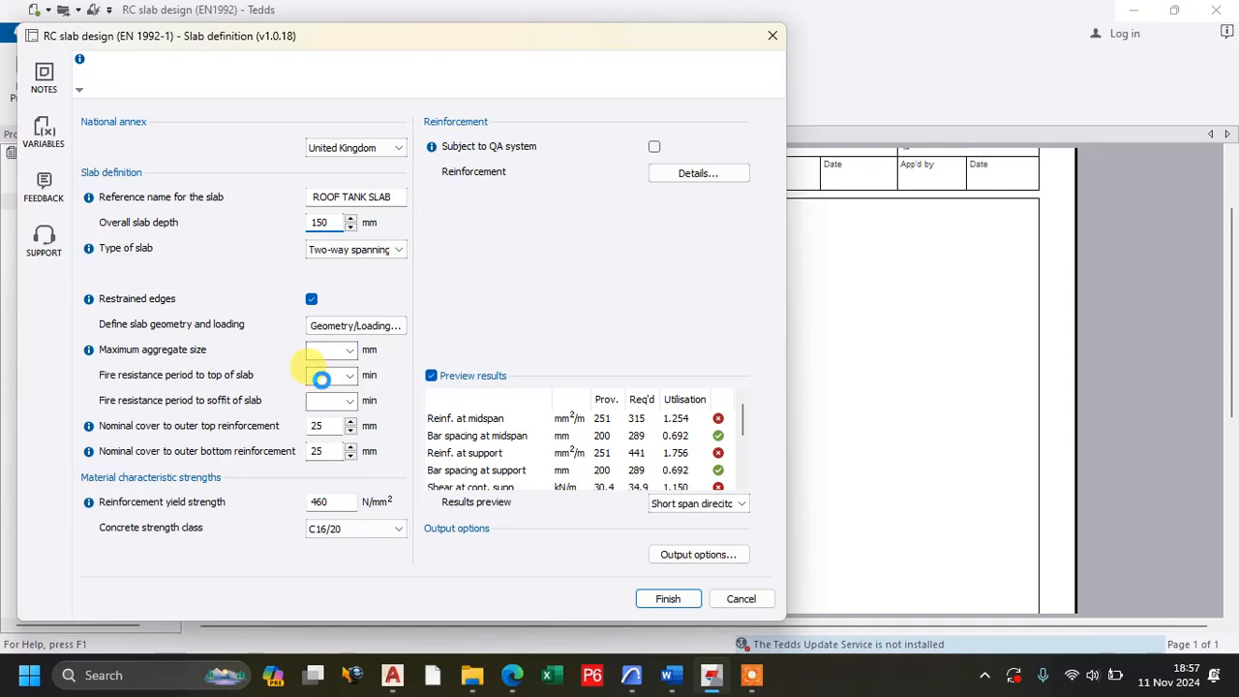
{"action": "scroll", "coordinate": [625, 450], "scroll_direction": "down", "scroll_amount": 2}
{"action": "scroll", "coordinate": [640, 467], "scroll_direction": "up", "scroll_amount": 1}
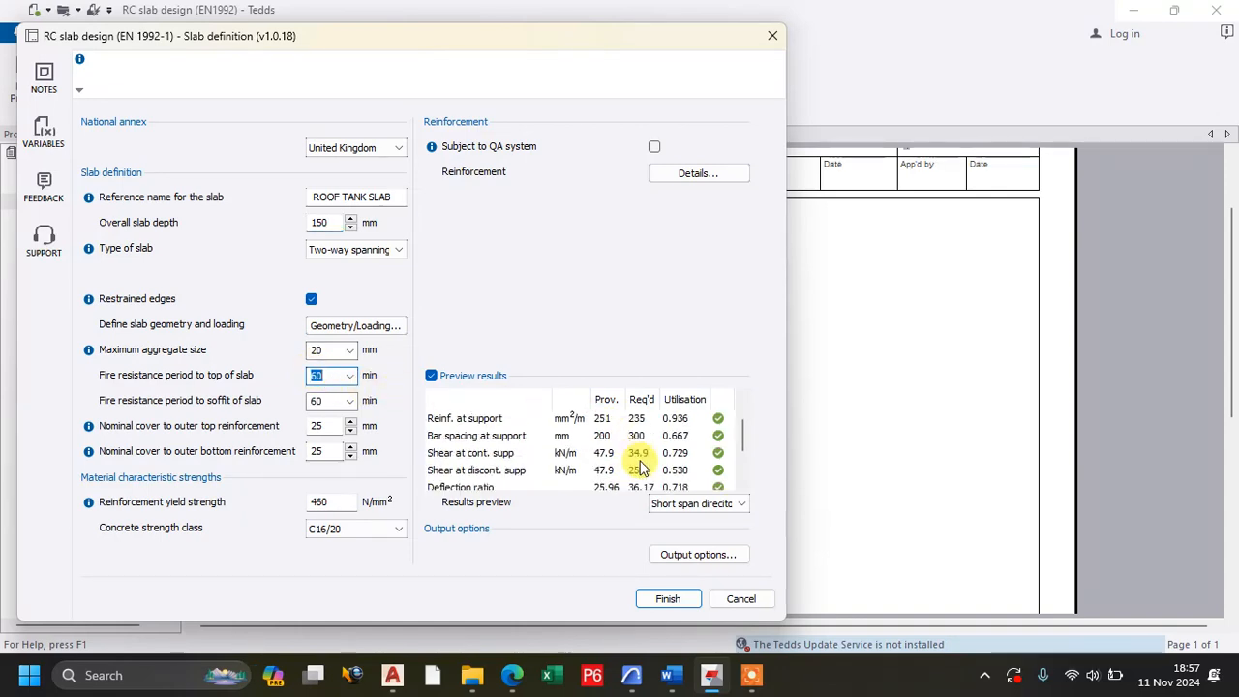
Review the previewed long span direction checks for reinforcement, bar spacing, shear and cover of the 150 mm slab.
{"action": "scroll", "coordinate": [640, 468], "scroll_direction": "up", "scroll_amount": 1}
{"action": "left_click", "coordinate": [699, 506]}
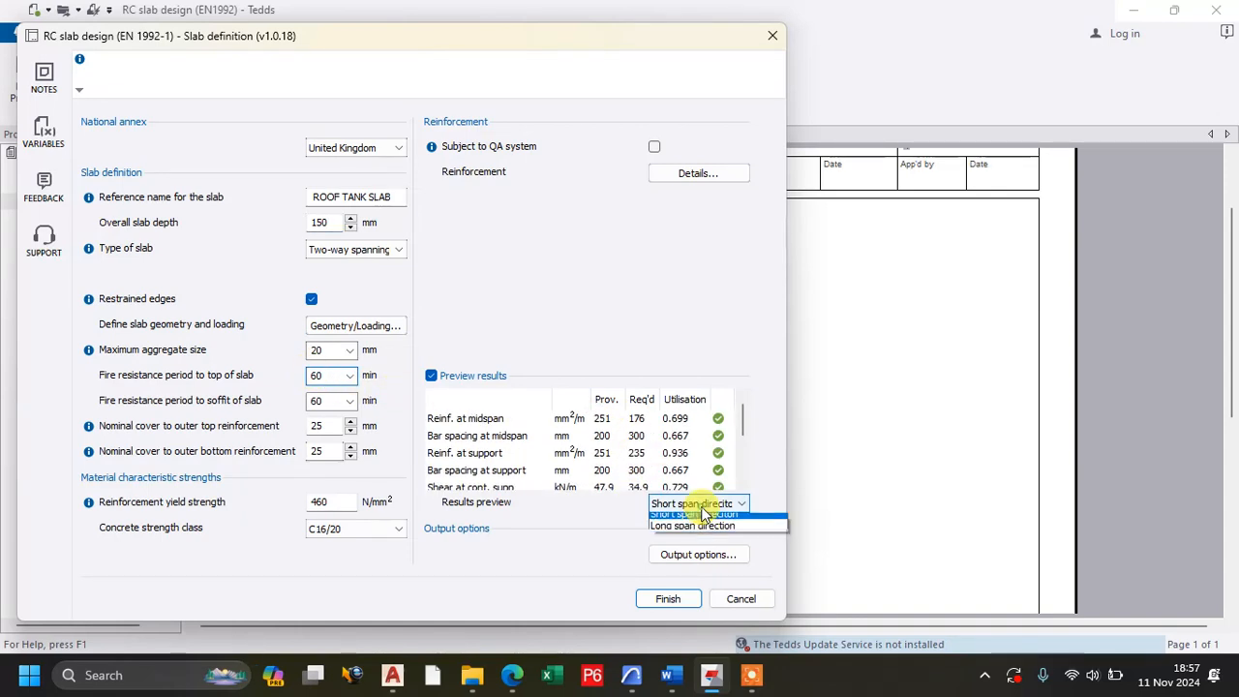
{"action": "left_click", "coordinate": [692, 532]}
{"action": "scroll", "coordinate": [603, 429], "scroll_direction": "down", "scroll_amount": 2}
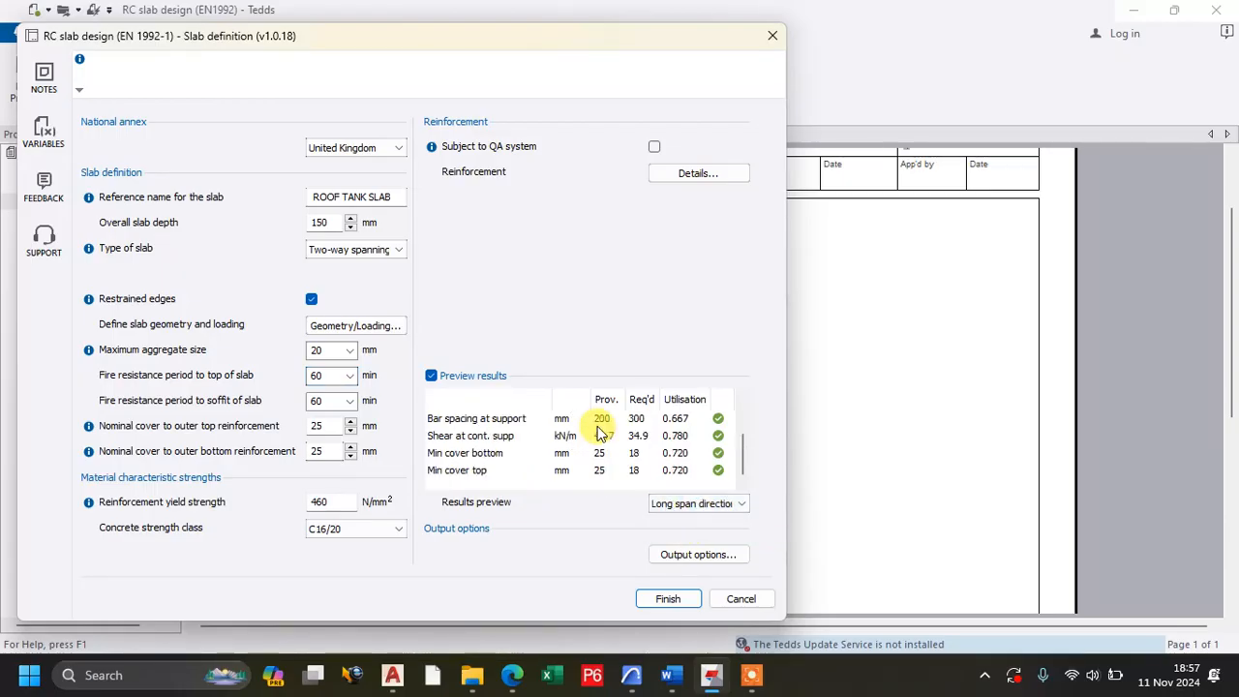
{"action": "scroll", "coordinate": [601, 423], "scroll_direction": "up", "scroll_amount": 2}
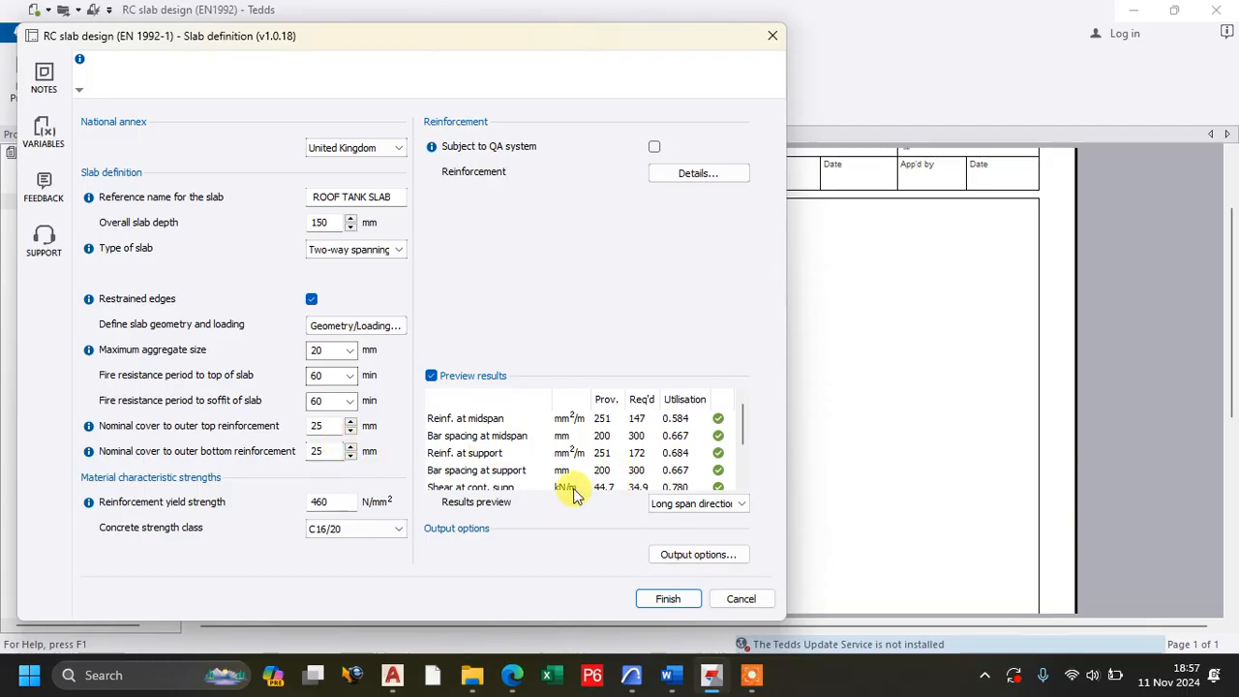
Set the concrete strength class to C12/15 and review the design checks in the short and long span directions.
{"action": "left_click", "coordinate": [344, 533]}
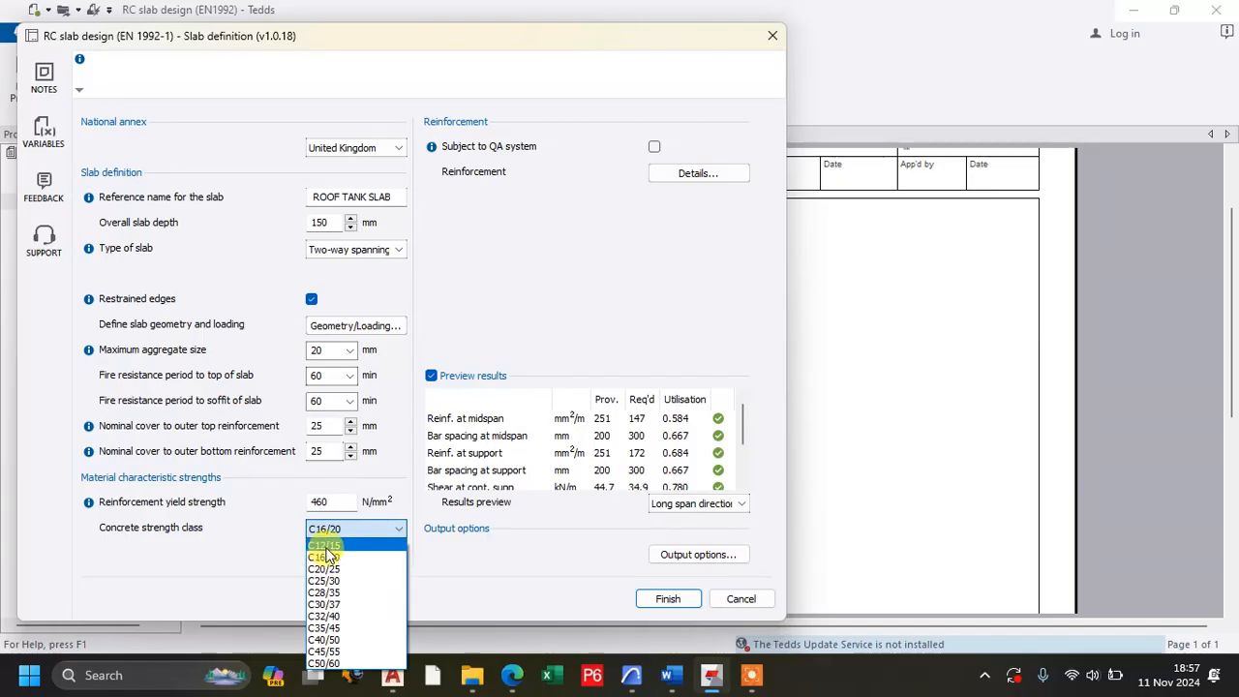
{"action": "left_click", "coordinate": [329, 546]}
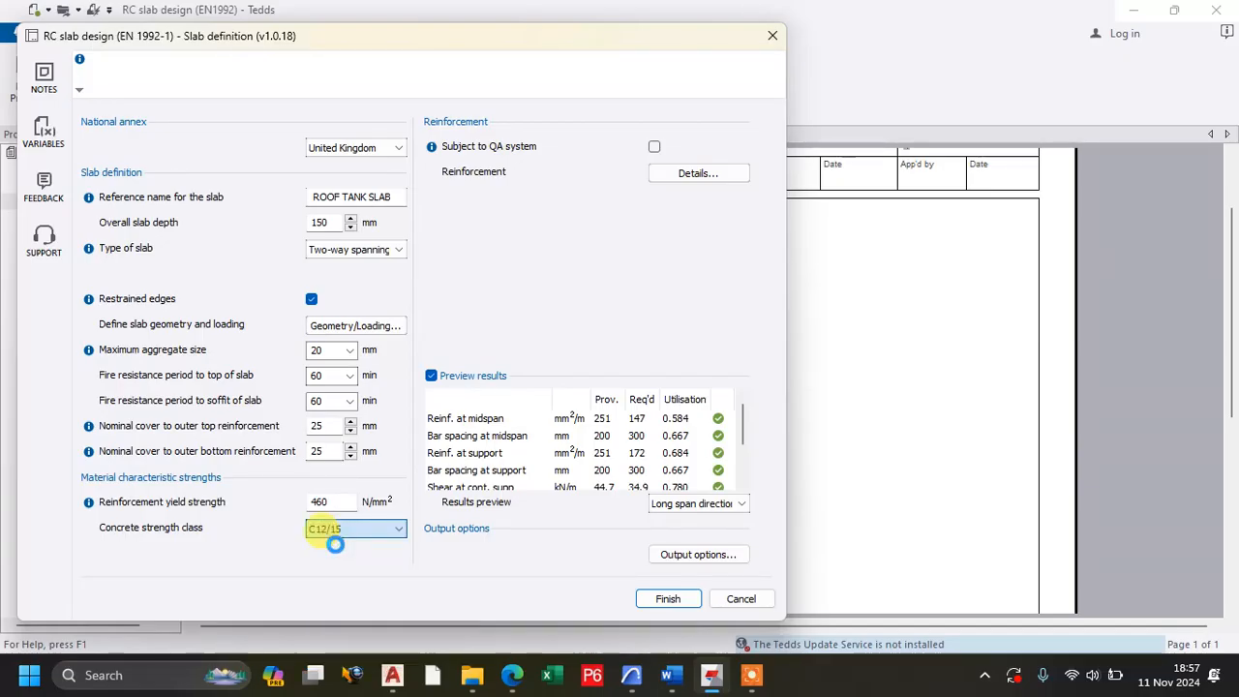
{"action": "scroll", "coordinate": [591, 460], "scroll_direction": "down", "scroll_amount": 3}
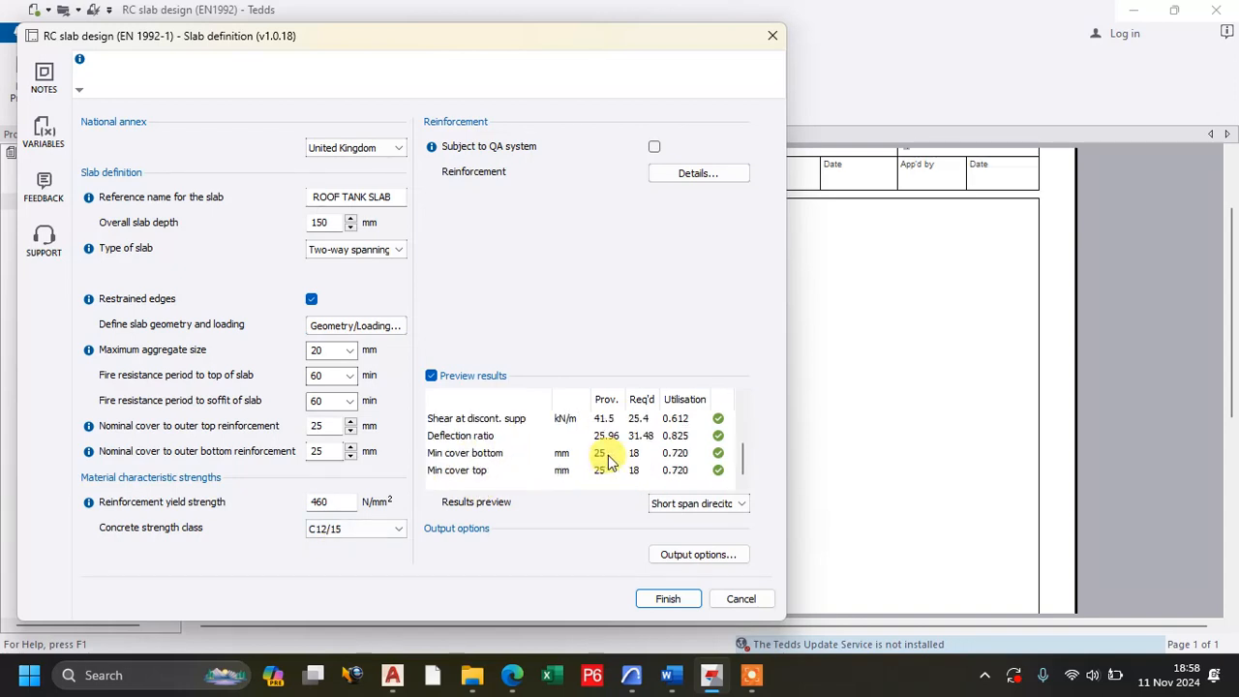
{"action": "left_click", "coordinate": [683, 510]}
{"action": "left_click", "coordinate": [678, 528]}
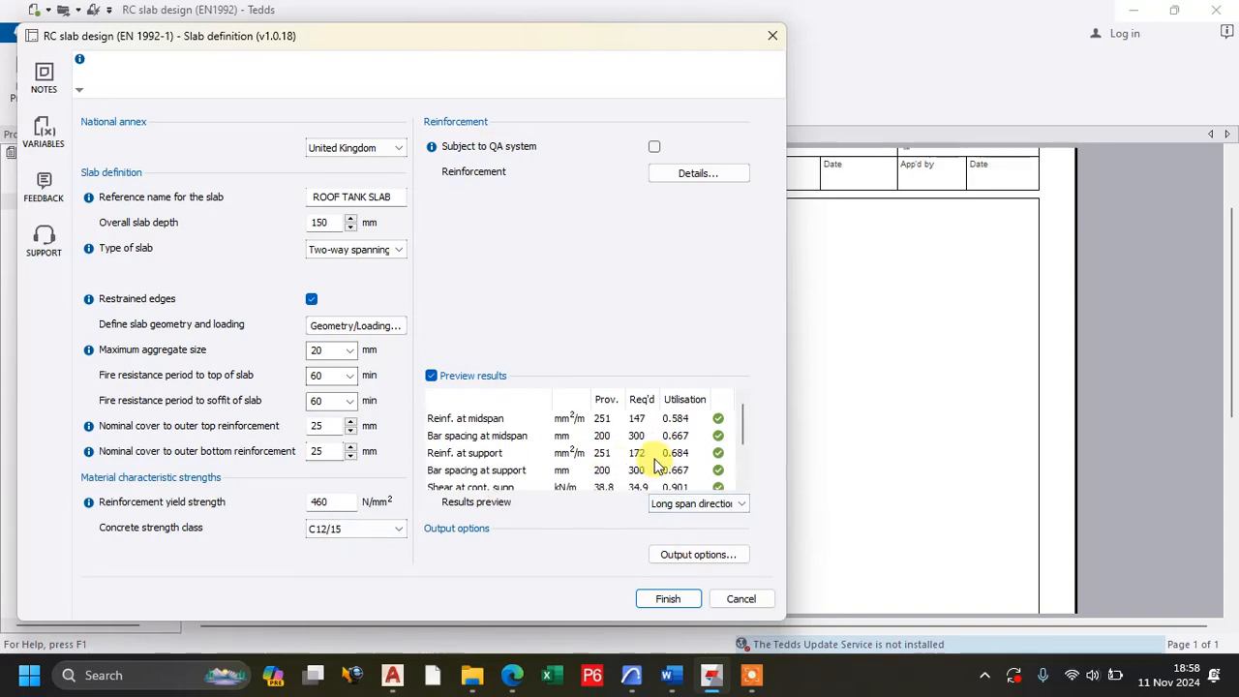
Review the slab's characteristic actions and partial factors, and recheck the previewed results in both span directions.
{"action": "left_click", "coordinate": [349, 322]}
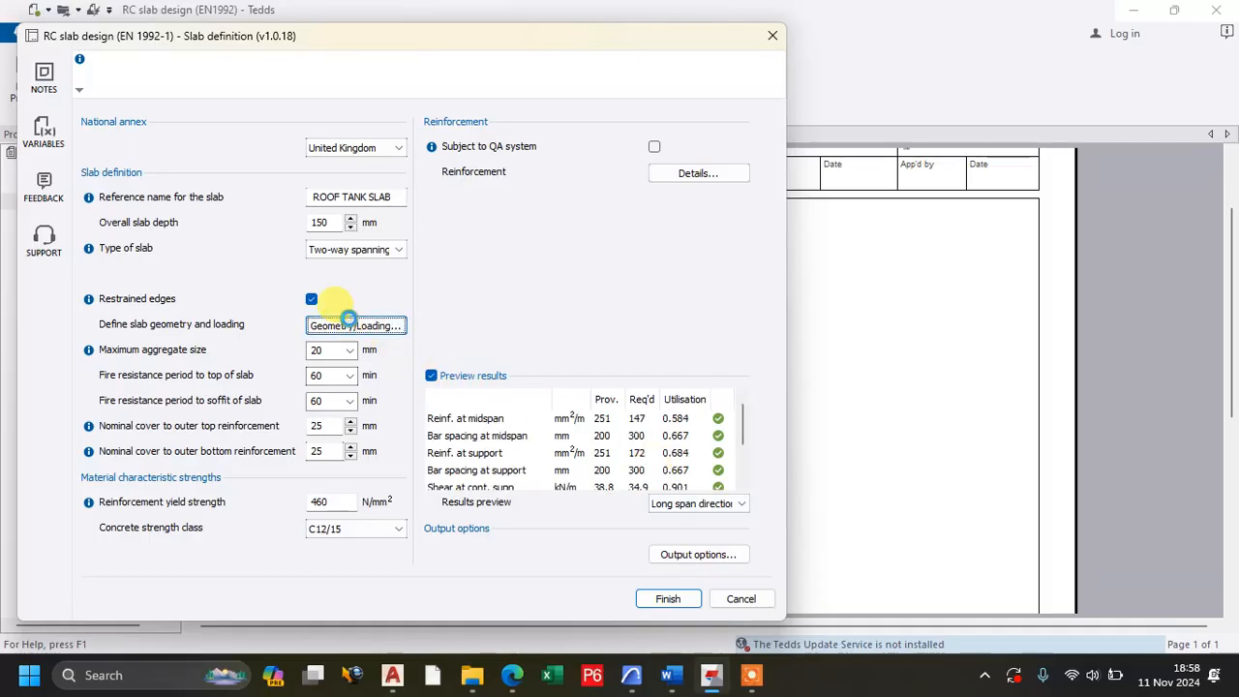
{"action": "left_click", "coordinate": [593, 220]}
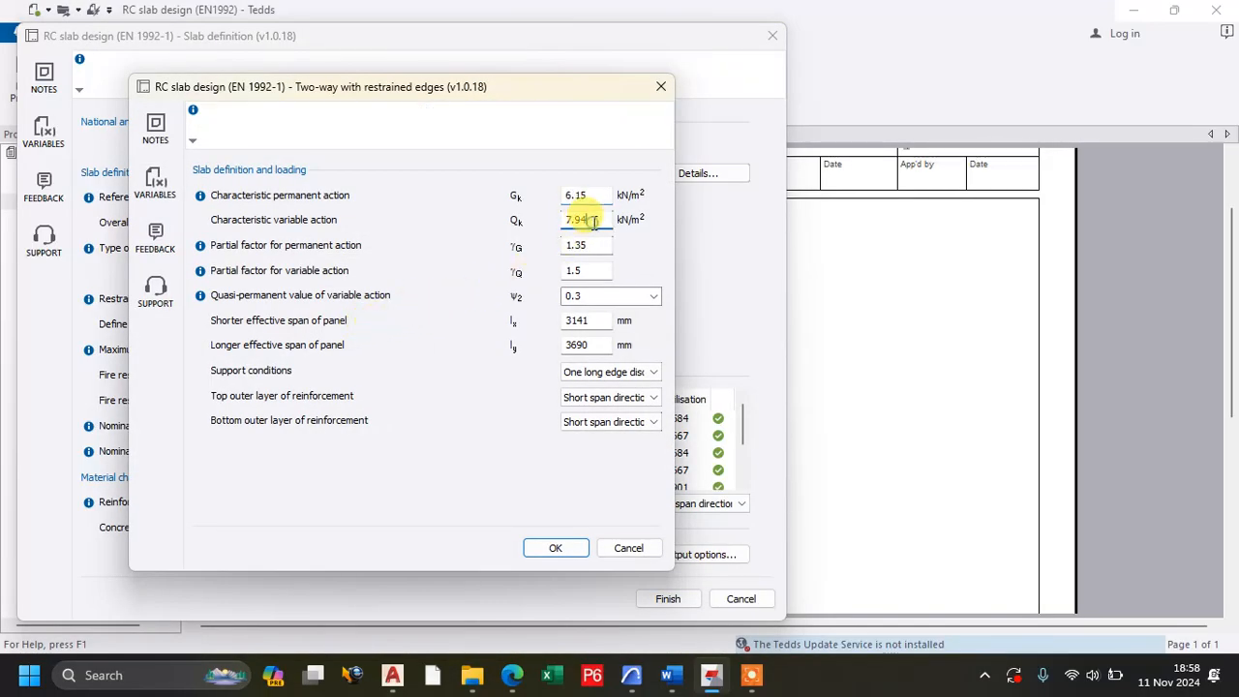
{"action": "left_click", "coordinate": [589, 243]}
{"action": "left_click", "coordinate": [593, 271]}
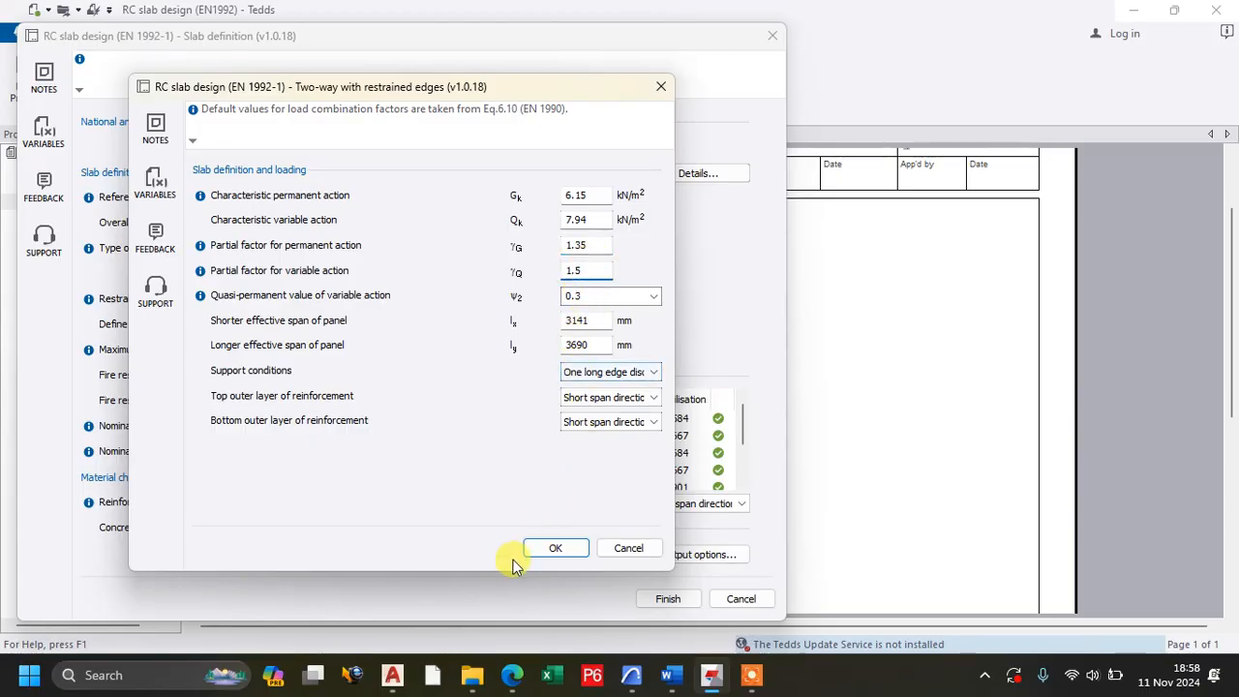
{"action": "left_click", "coordinate": [560, 548]}
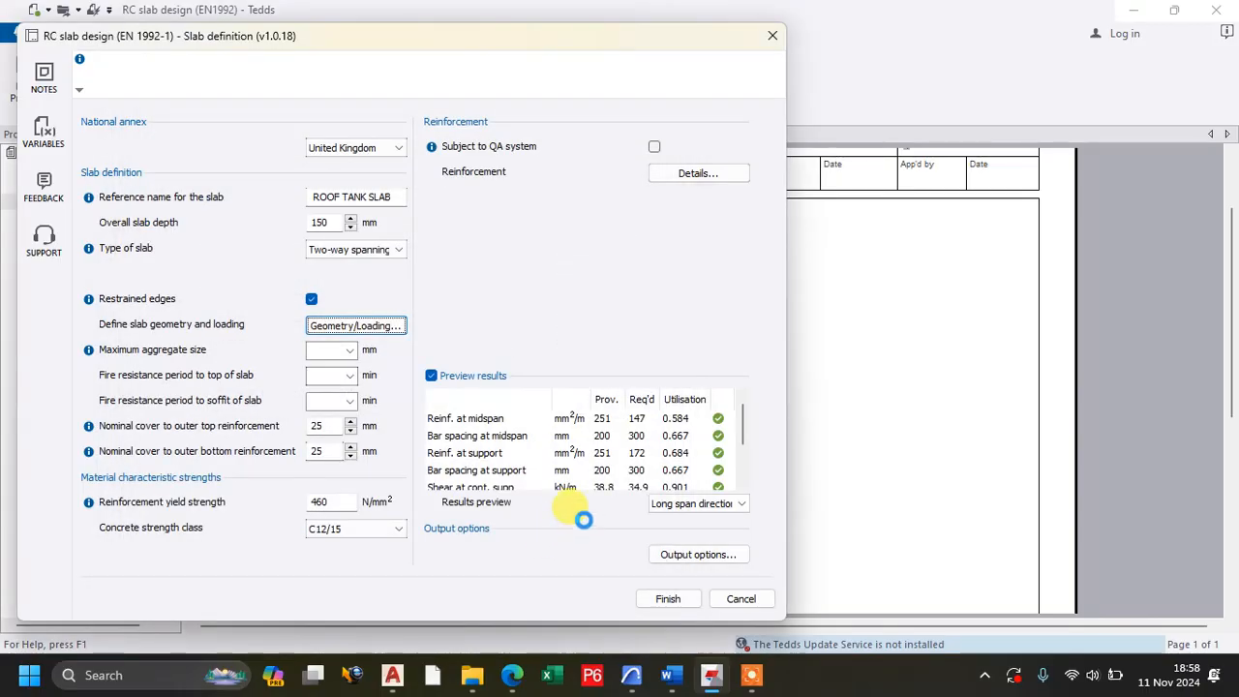
{"action": "scroll", "coordinate": [606, 457], "scroll_direction": "down", "scroll_amount": 3}
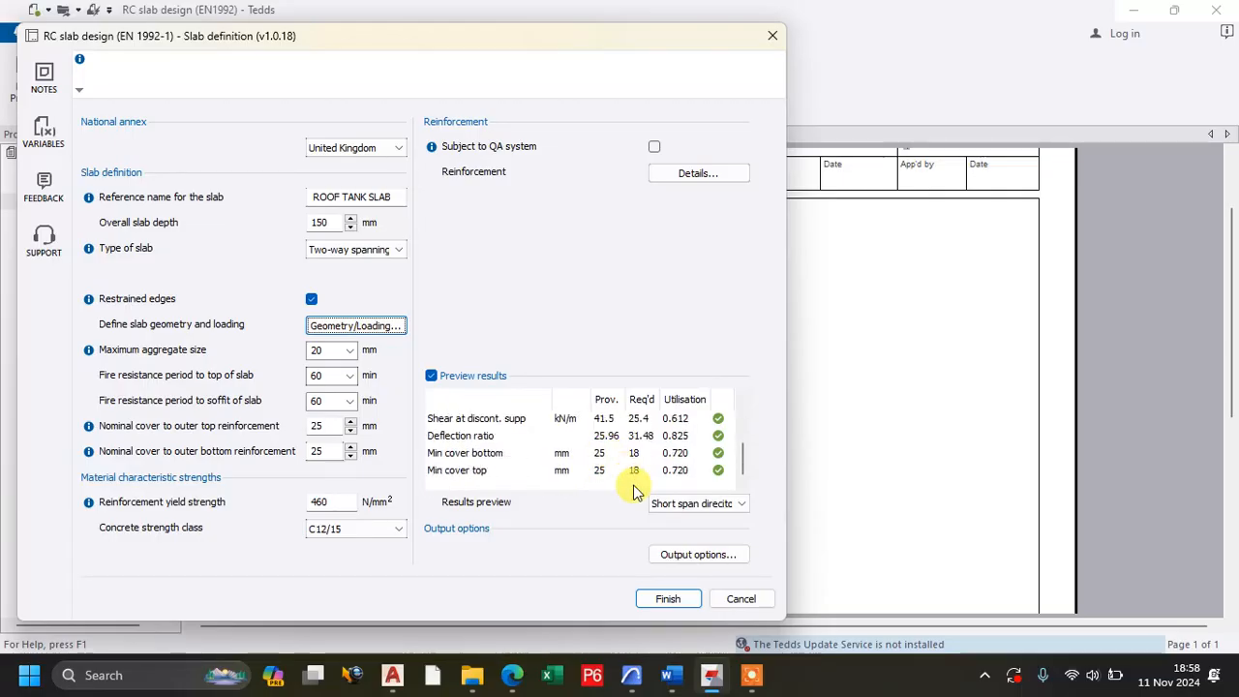
{"action": "left_click", "coordinate": [678, 503]}
{"action": "left_click", "coordinate": [691, 532]}
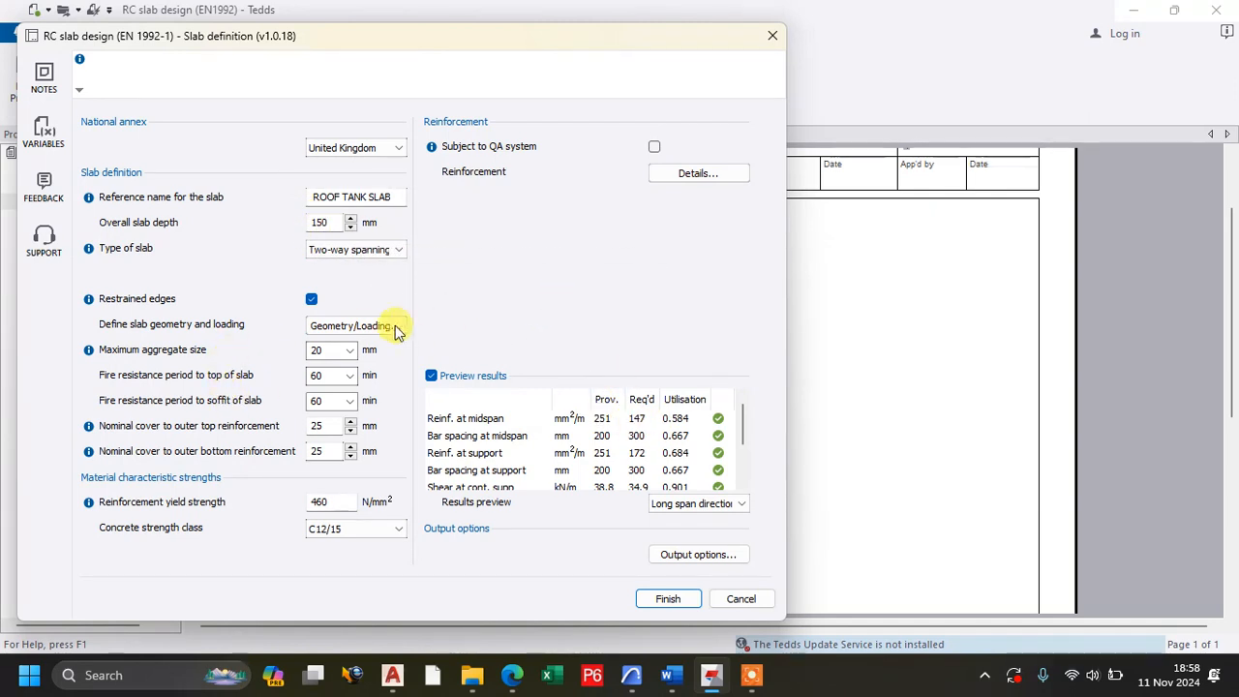
Set the loose bar diameter to 10 mm at midspan and continuous support for both the short and long spans.
{"action": "left_click", "coordinate": [680, 176]}
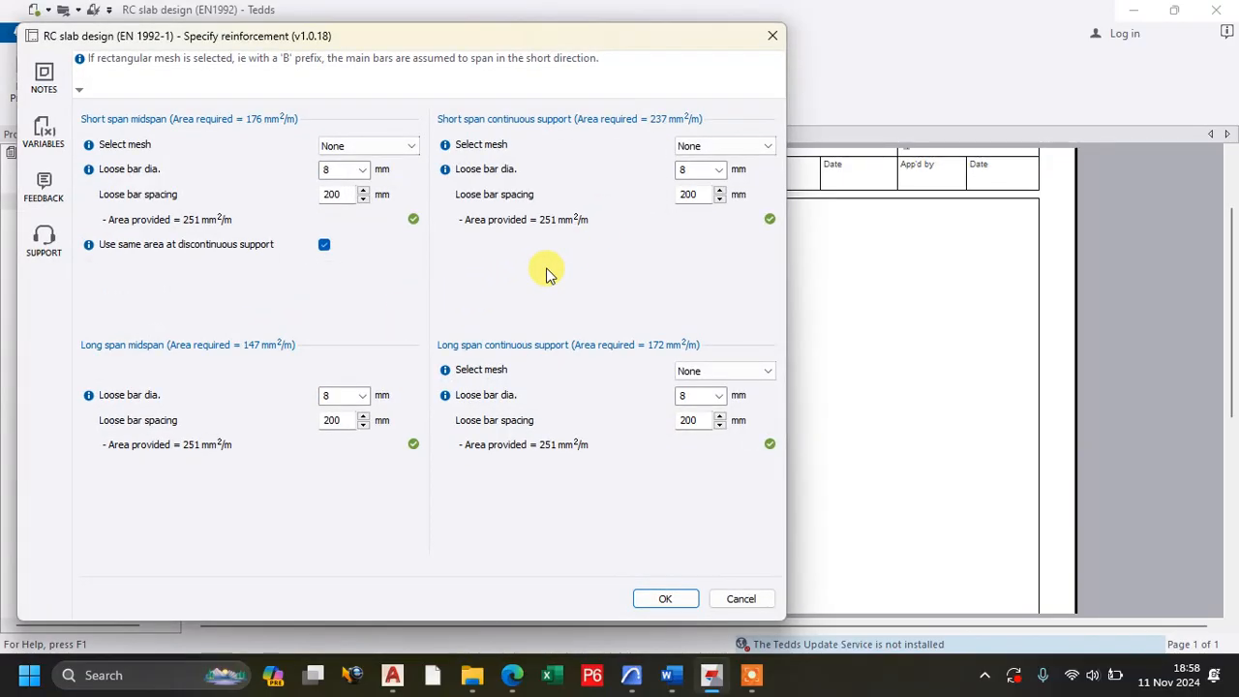
{"action": "left_click", "coordinate": [360, 171]}
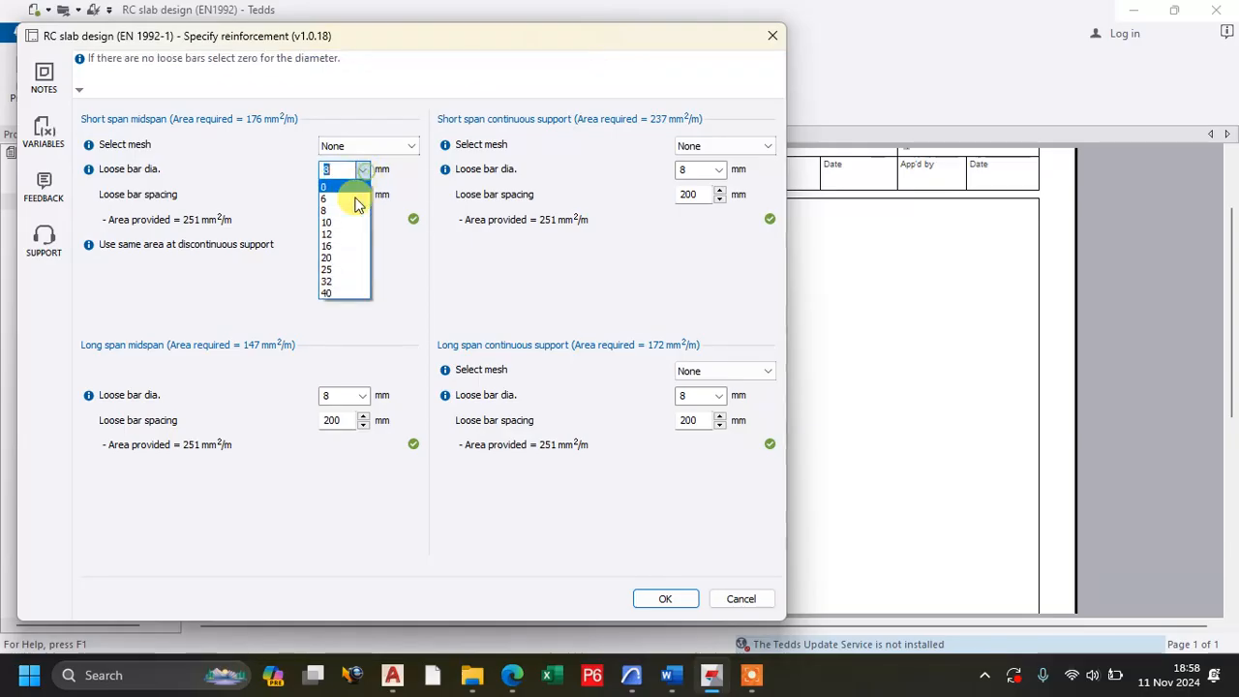
{"action": "left_click", "coordinate": [345, 223]}
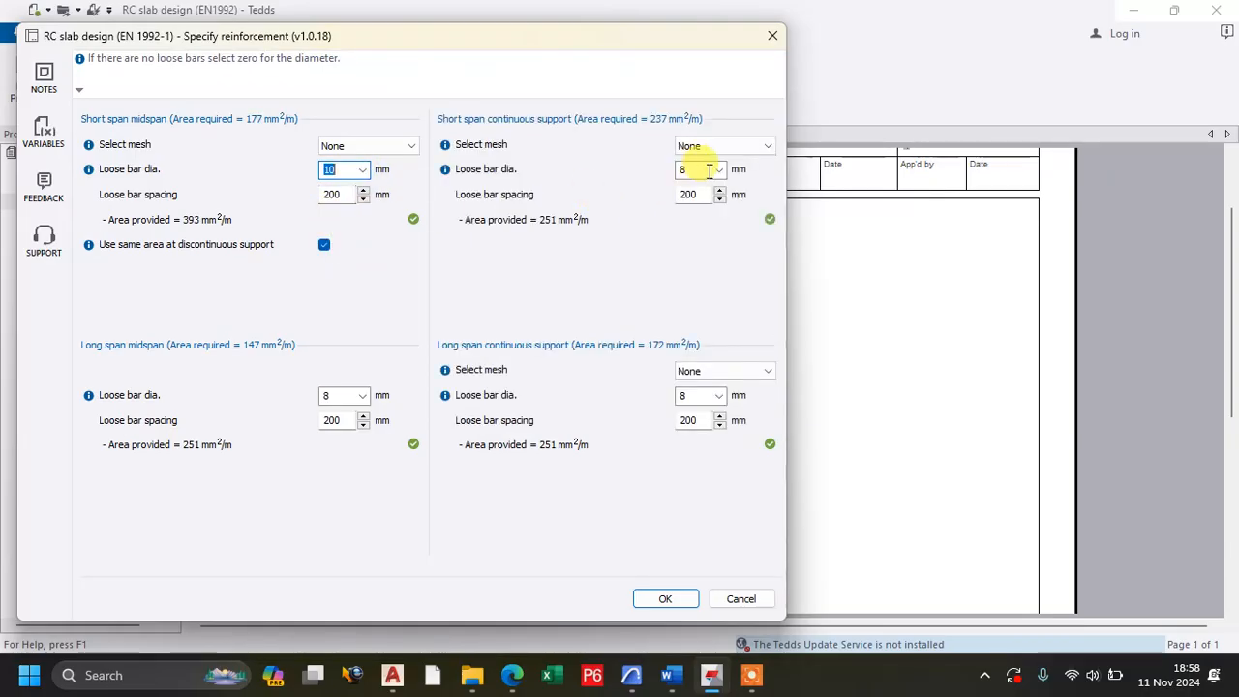
{"action": "left_click", "coordinate": [717, 169]}
{"action": "left_click", "coordinate": [687, 222]}
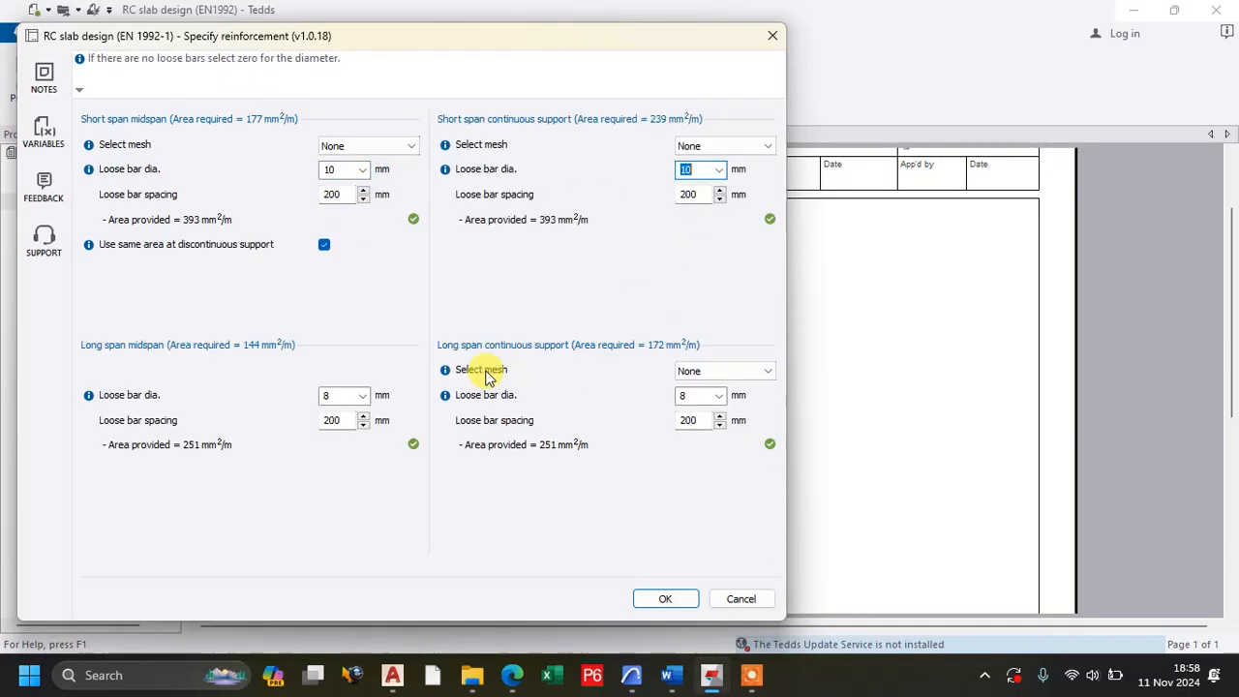
{"action": "left_click", "coordinate": [362, 397]}
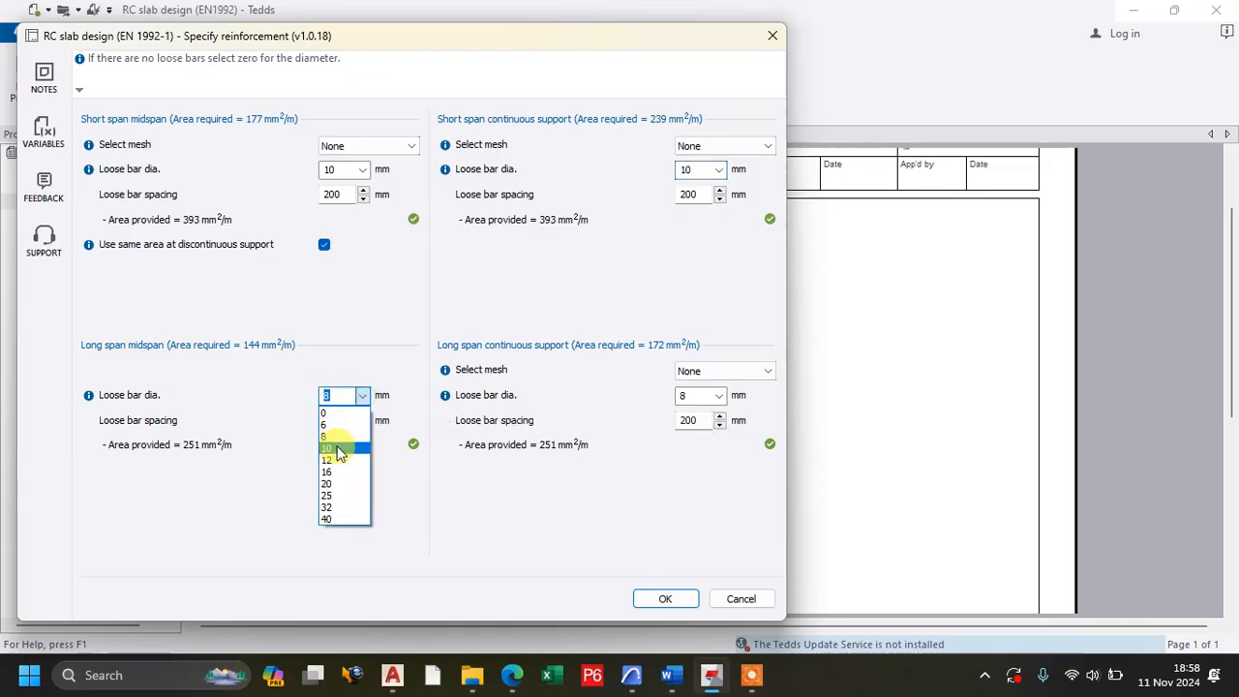
{"action": "left_click", "coordinate": [345, 446]}
{"action": "left_click", "coordinate": [715, 395]}
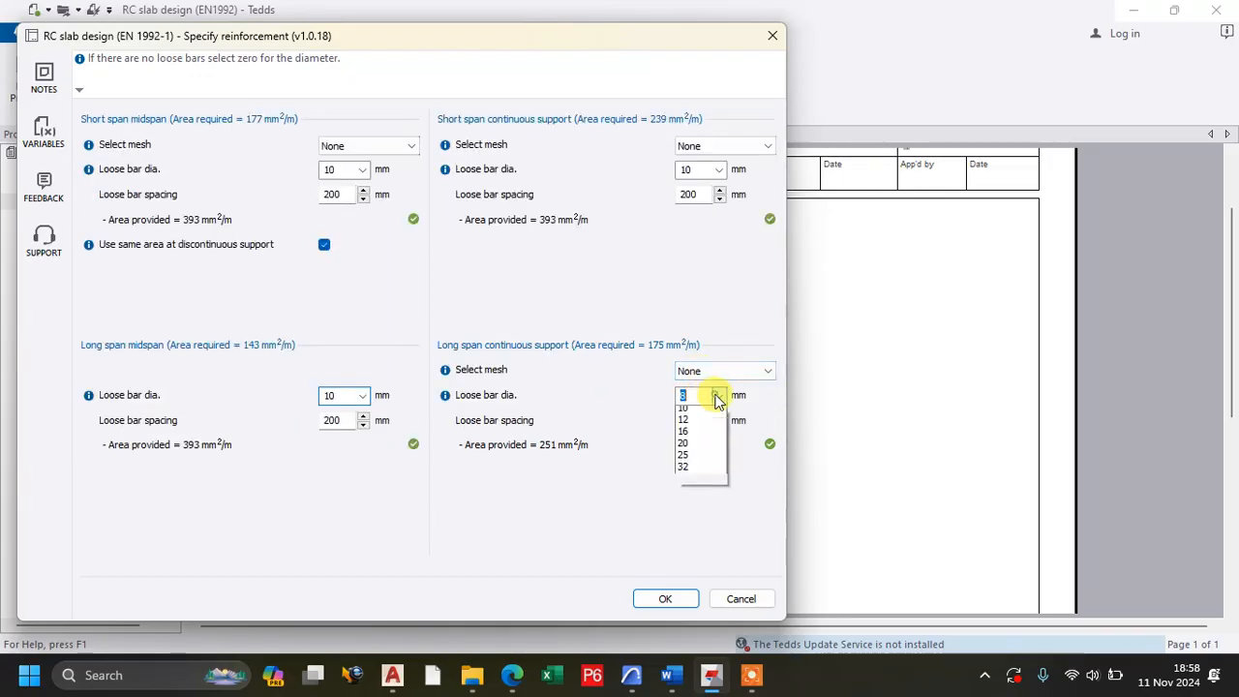
{"action": "left_click", "coordinate": [683, 449]}
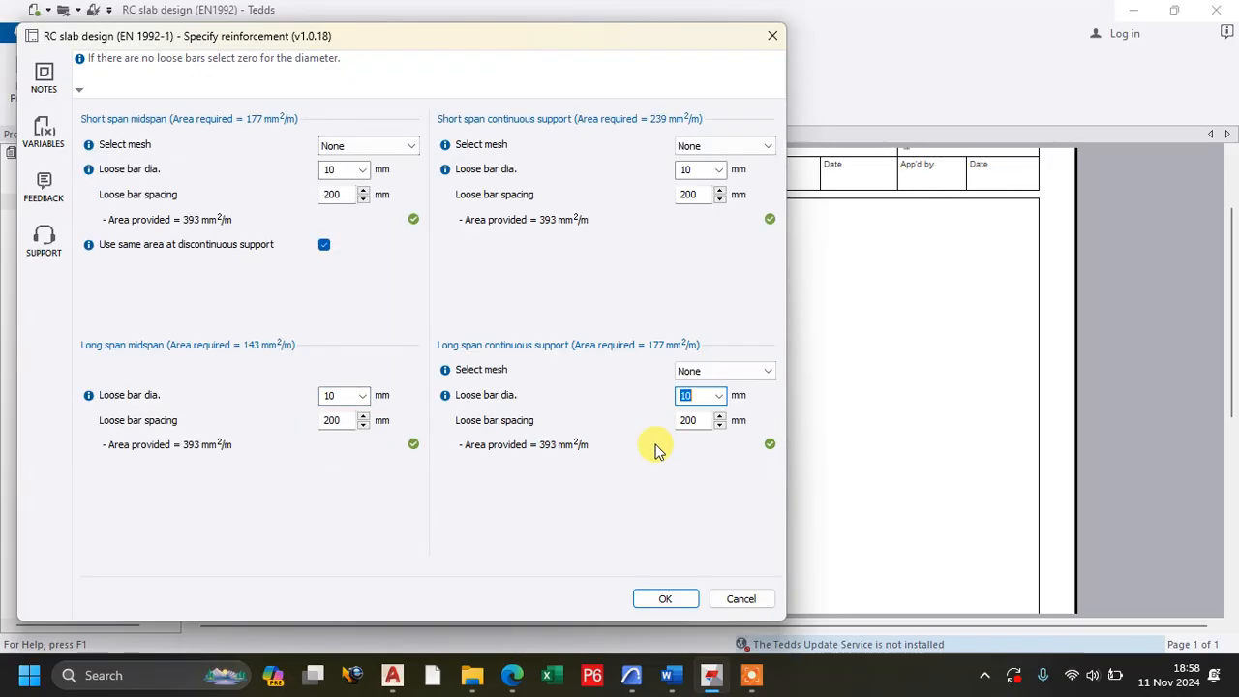
{"action": "left_click", "coordinate": [662, 597]}
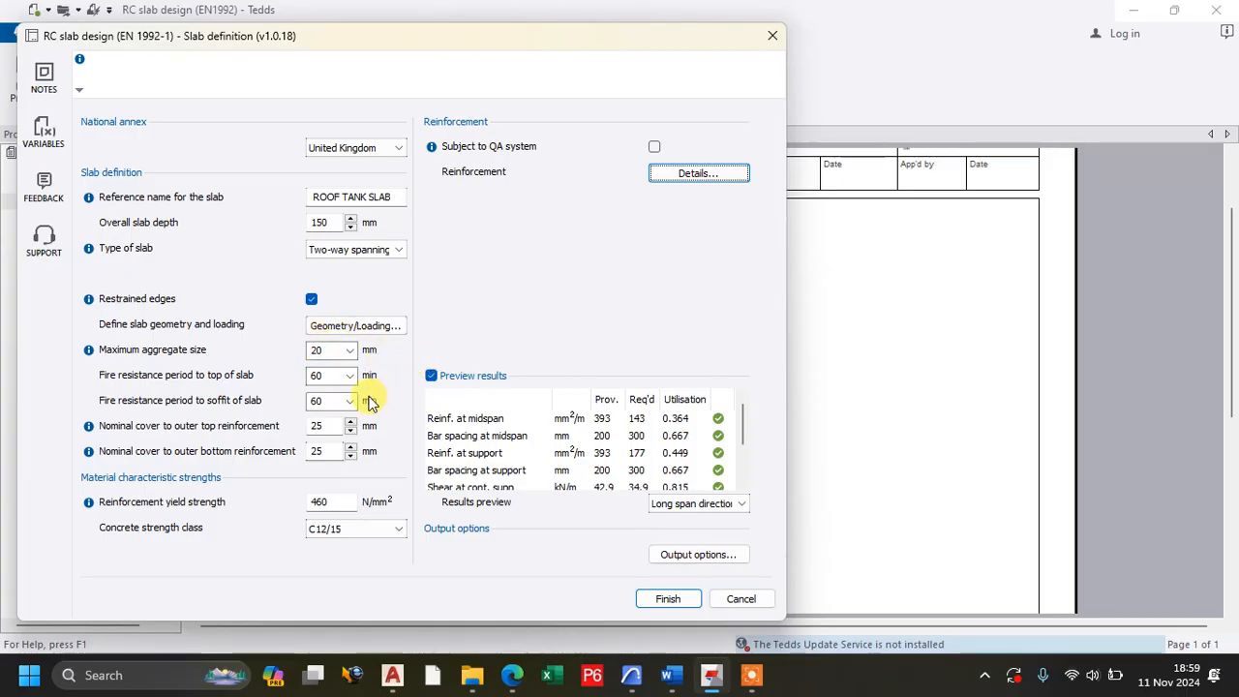
Remove the restrained edges condition and accept the geometry and loading for the simply supported two-way slab.
{"action": "left_click", "coordinate": [334, 326]}
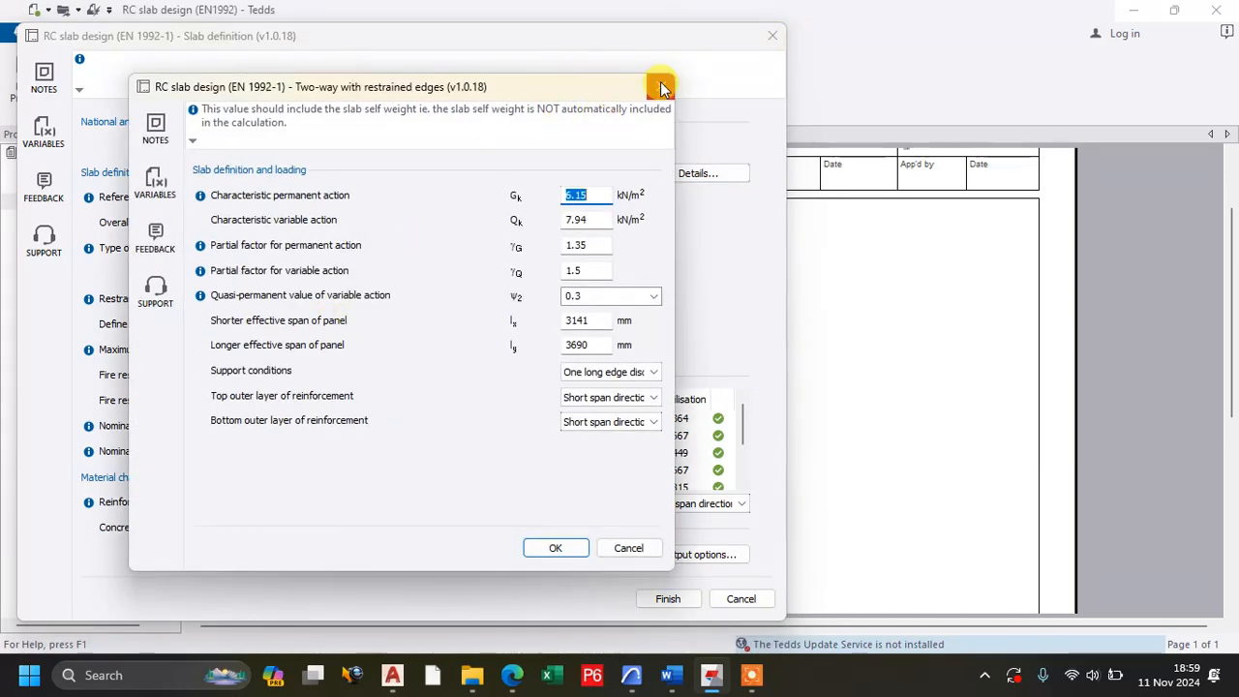
{"action": "left_click", "coordinate": [661, 87]}
{"action": "left_click", "coordinate": [308, 298]}
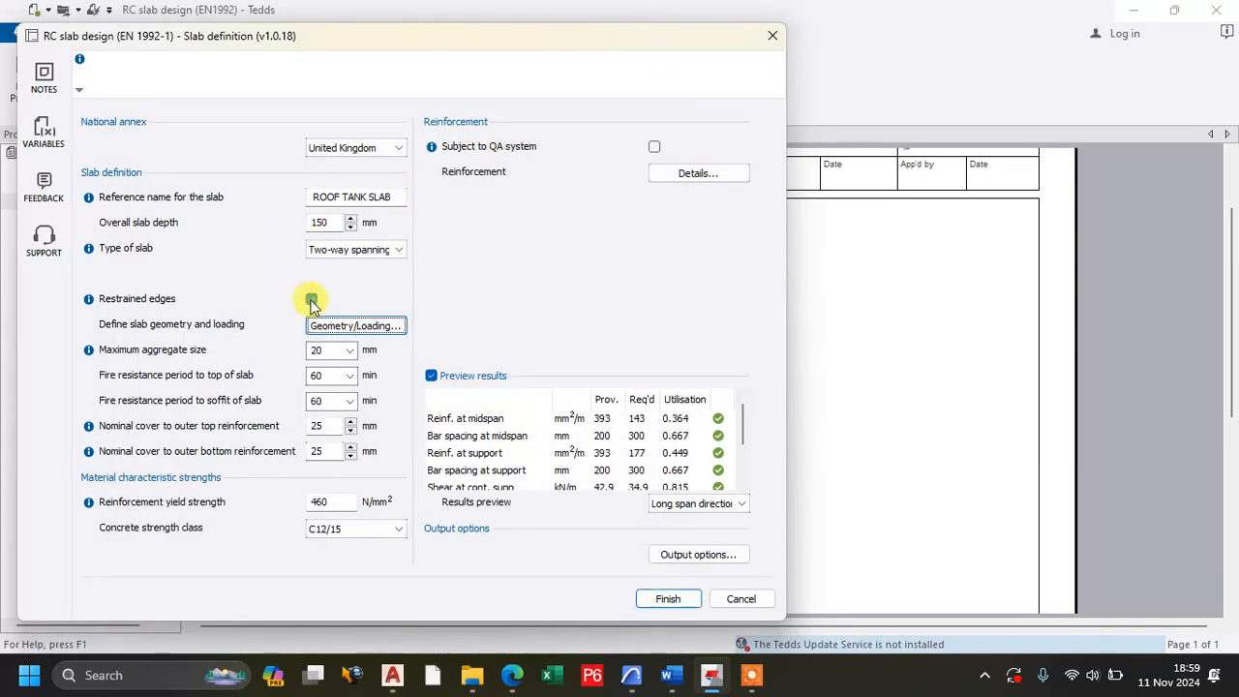
{"action": "left_click", "coordinate": [314, 301]}
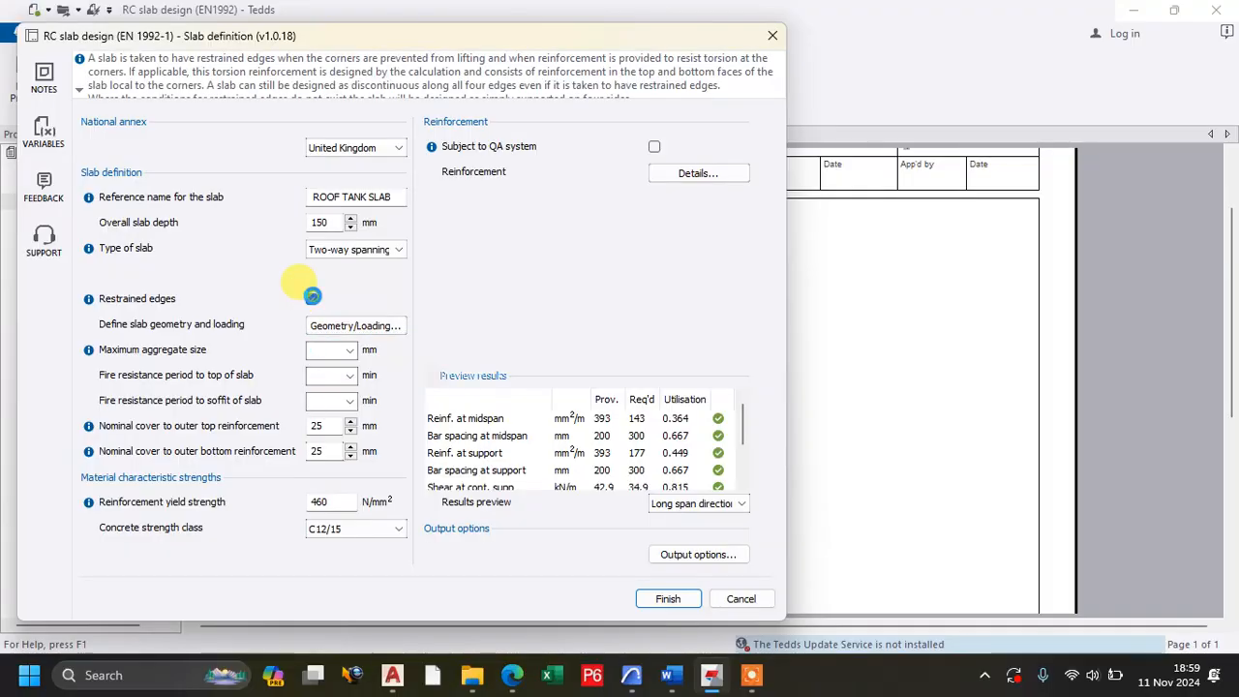
{"action": "left_click", "coordinate": [344, 325]}
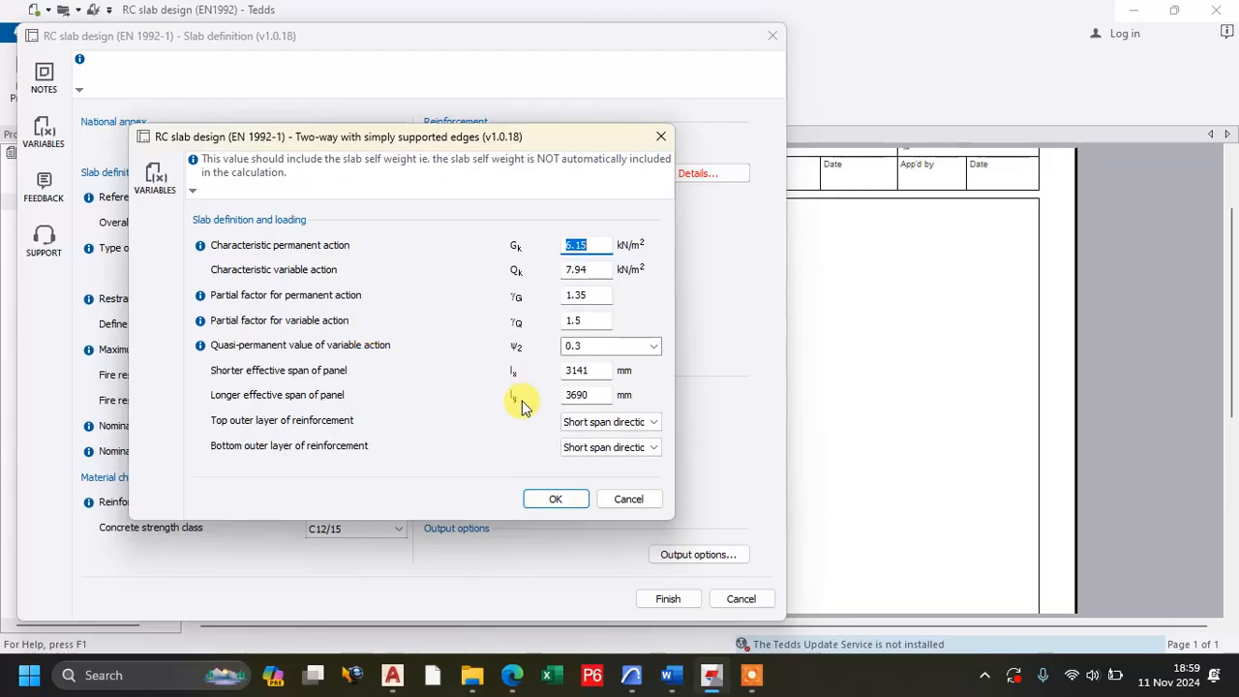
{"action": "left_click", "coordinate": [556, 500]}
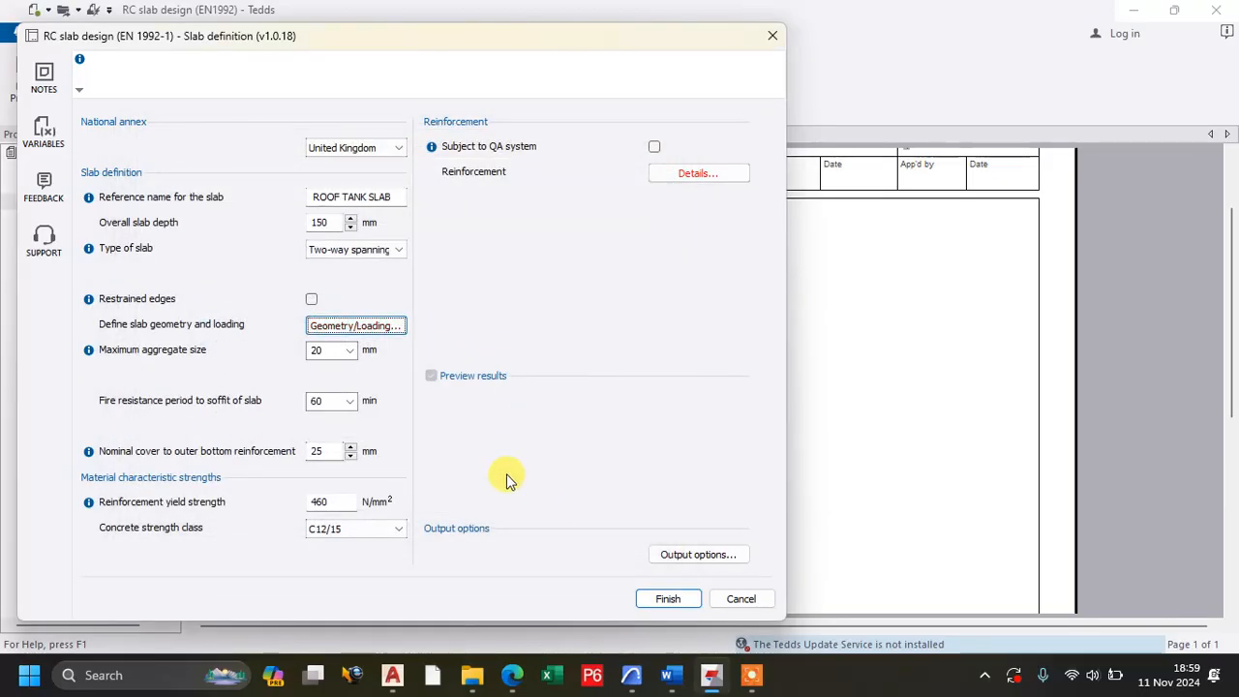
Use the same reinforcement area at the discontinuous support for the long span and accept the reinforcement details.
{"action": "left_click", "coordinate": [686, 175]}
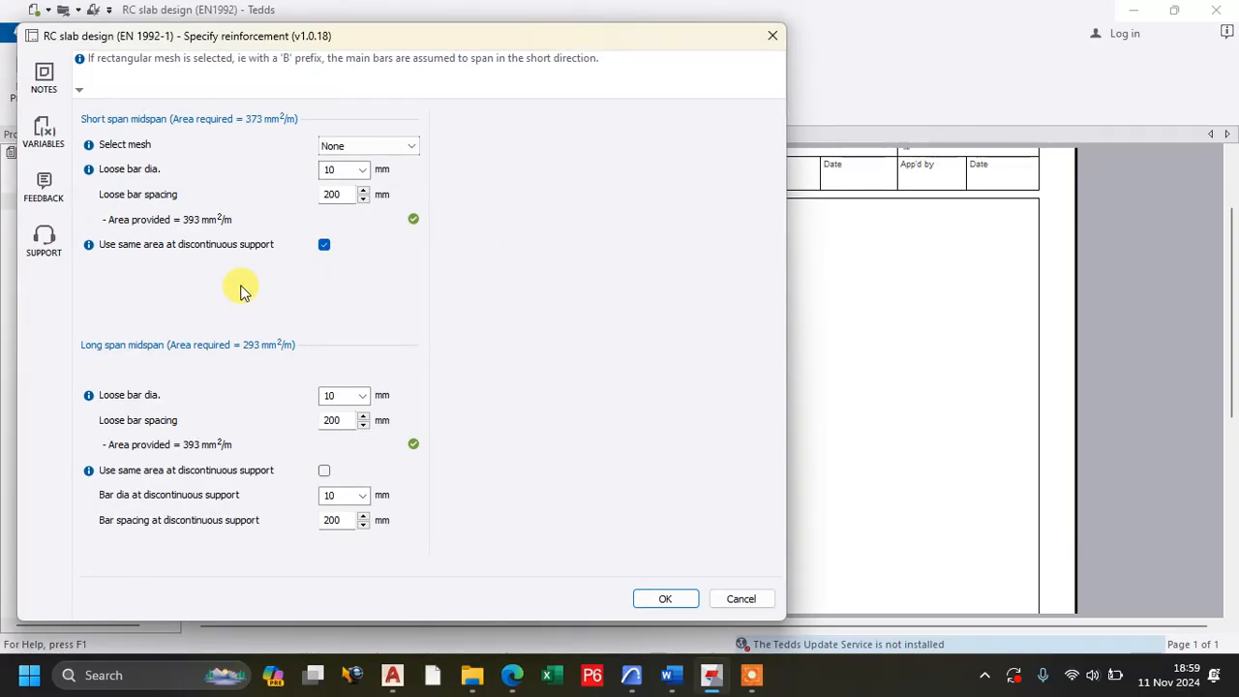
{"action": "left_click", "coordinate": [326, 471]}
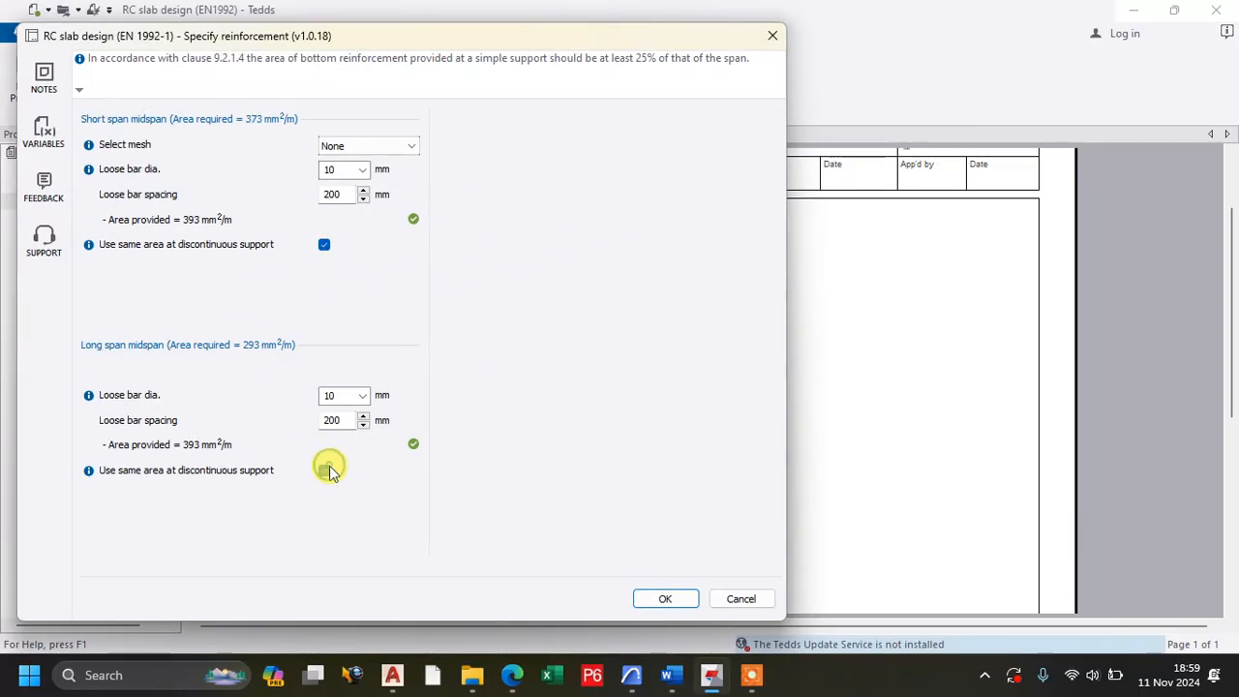
{"action": "left_click", "coordinate": [665, 598]}
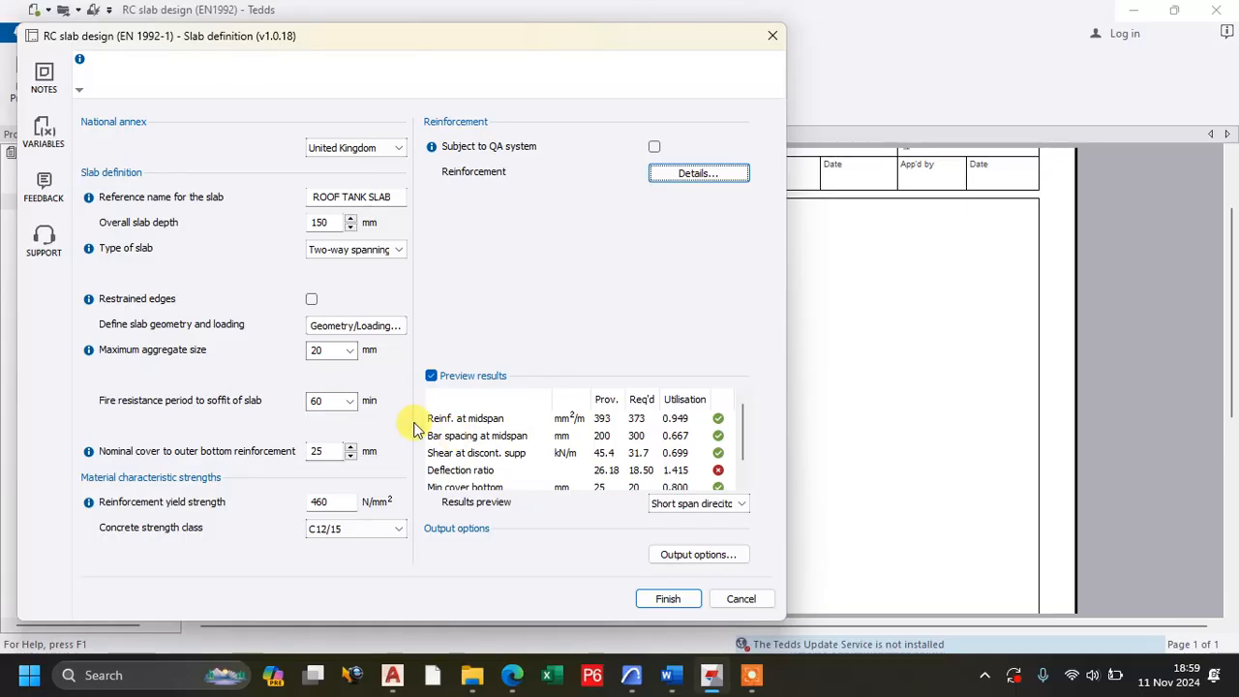
Set the overall slab depth to 175 mm and review the short span reinforcement, shear, deflection and cover checks.
{"action": "double_click", "coordinate": [321, 223]}
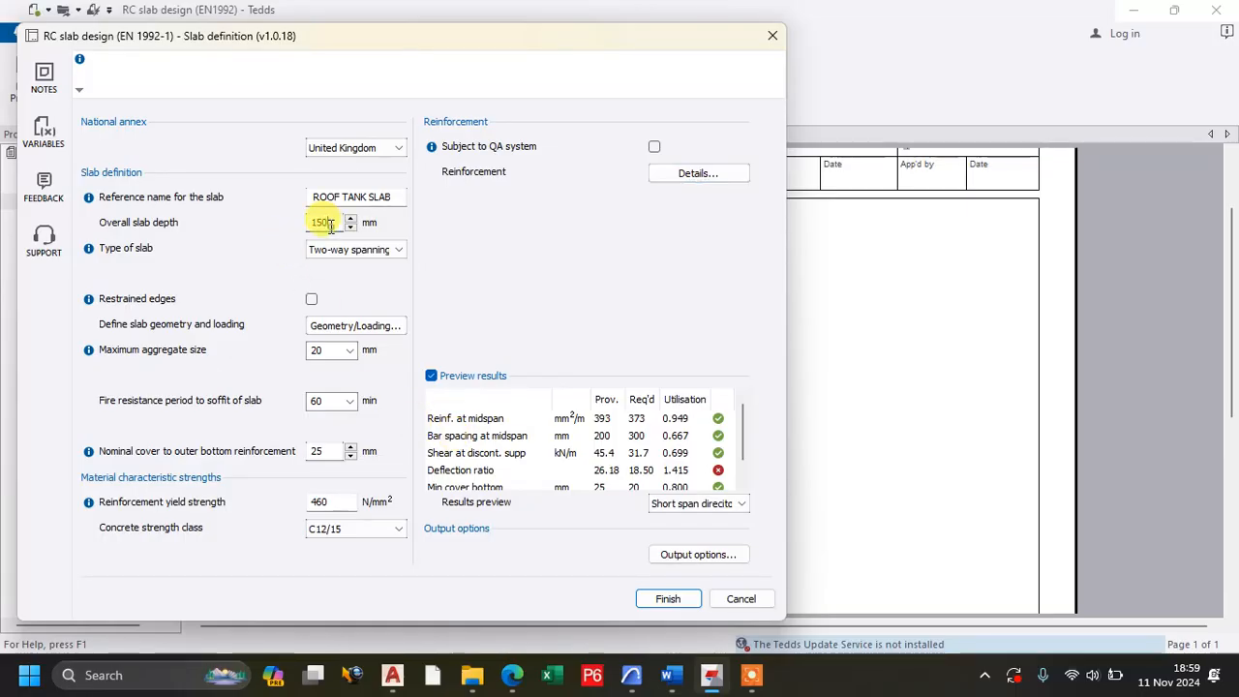
{"action": "type", "text": "17"}
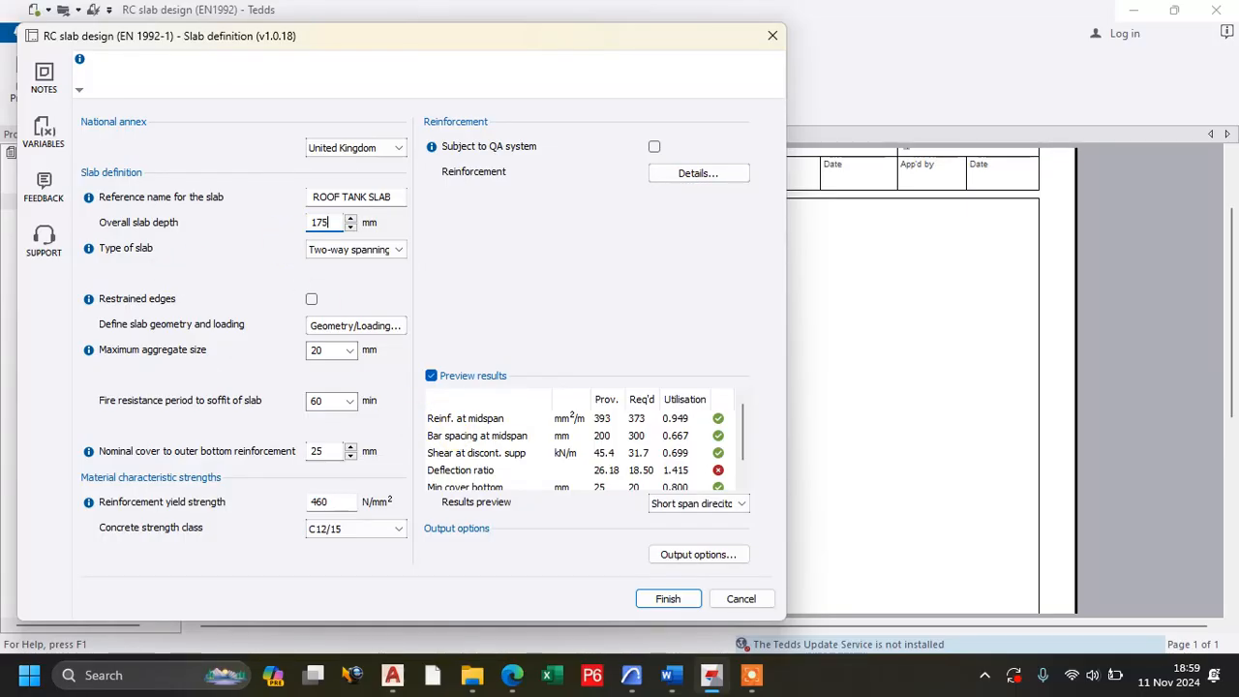
{"action": "left_click", "coordinate": [333, 353]}
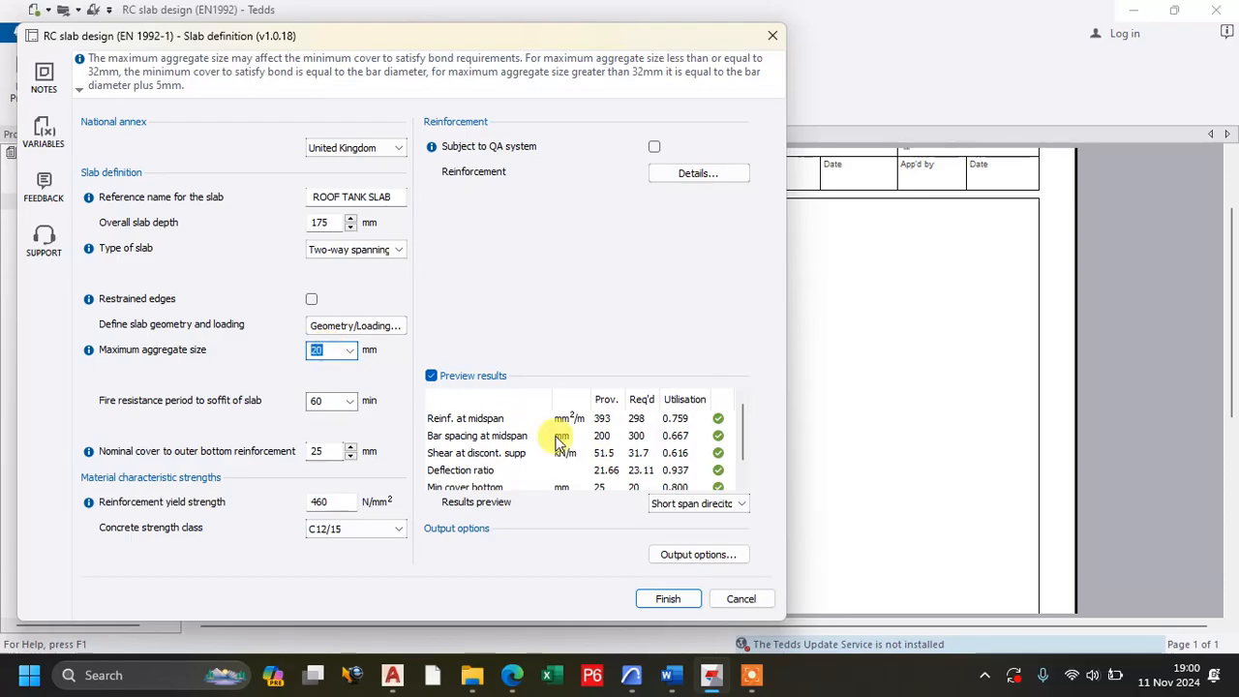
{"action": "scroll", "coordinate": [681, 458], "scroll_direction": "down", "scroll_amount": 1}
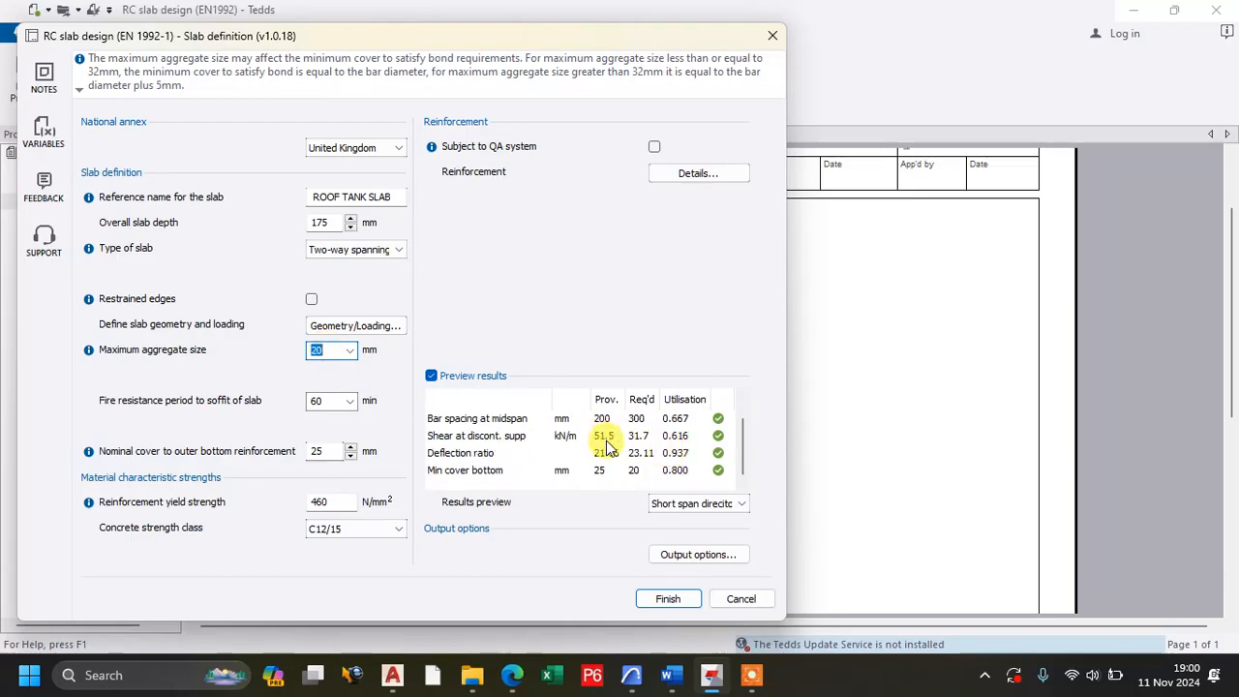
{"action": "scroll", "coordinate": [601, 452], "scroll_direction": "up", "scroll_amount": 1}
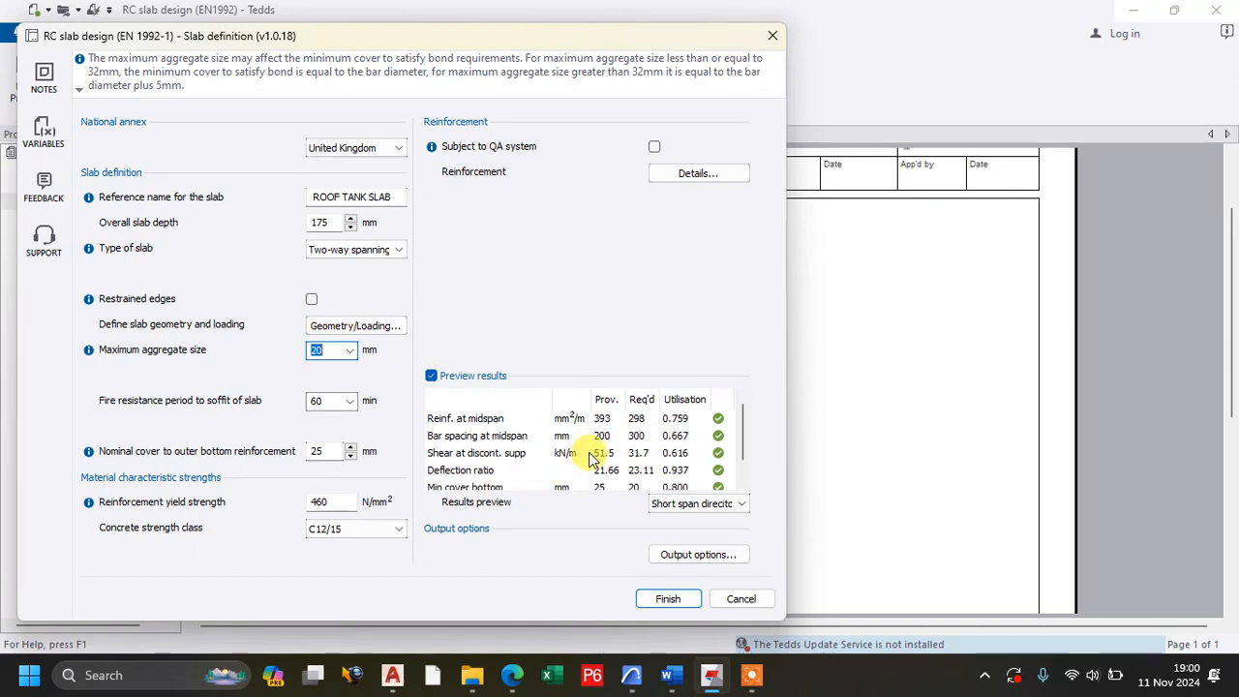
{"action": "scroll", "coordinate": [586, 457], "scroll_direction": "down", "scroll_amount": 1}
{"action": "scroll", "coordinate": [592, 457], "scroll_direction": "up", "scroll_amount": 1}
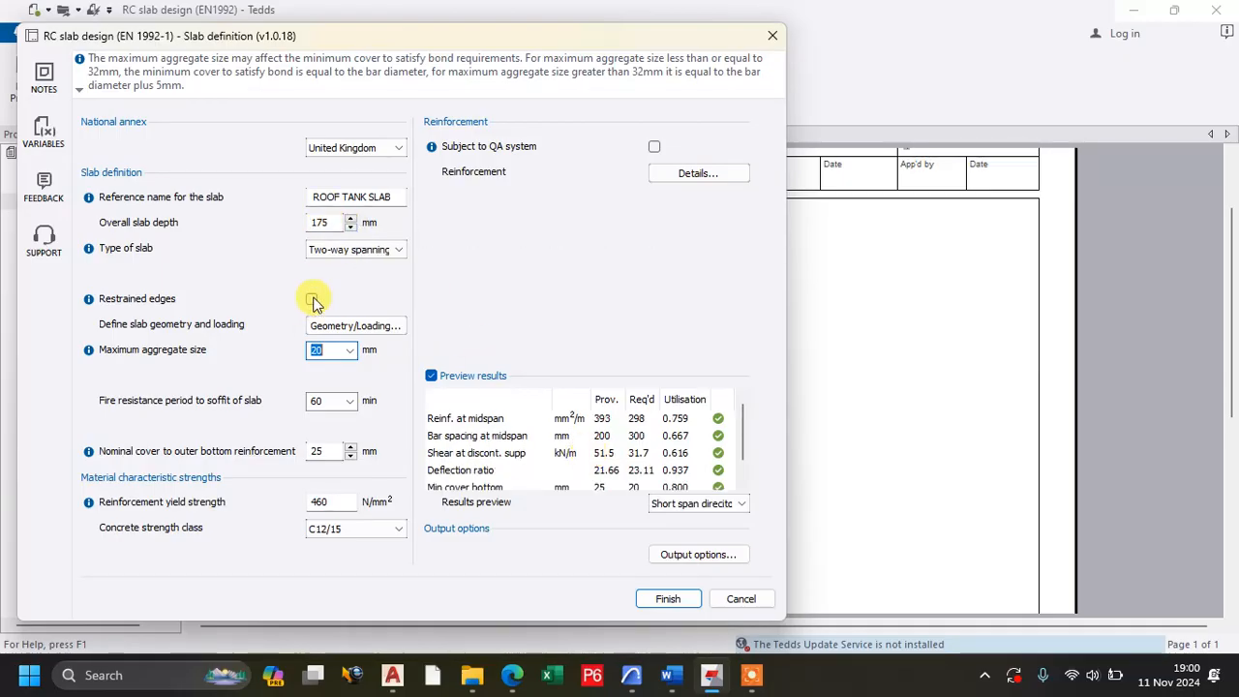
Try the restrained edges condition on the two-way slab and switch it off again.
{"action": "double_click", "coordinate": [317, 222]}
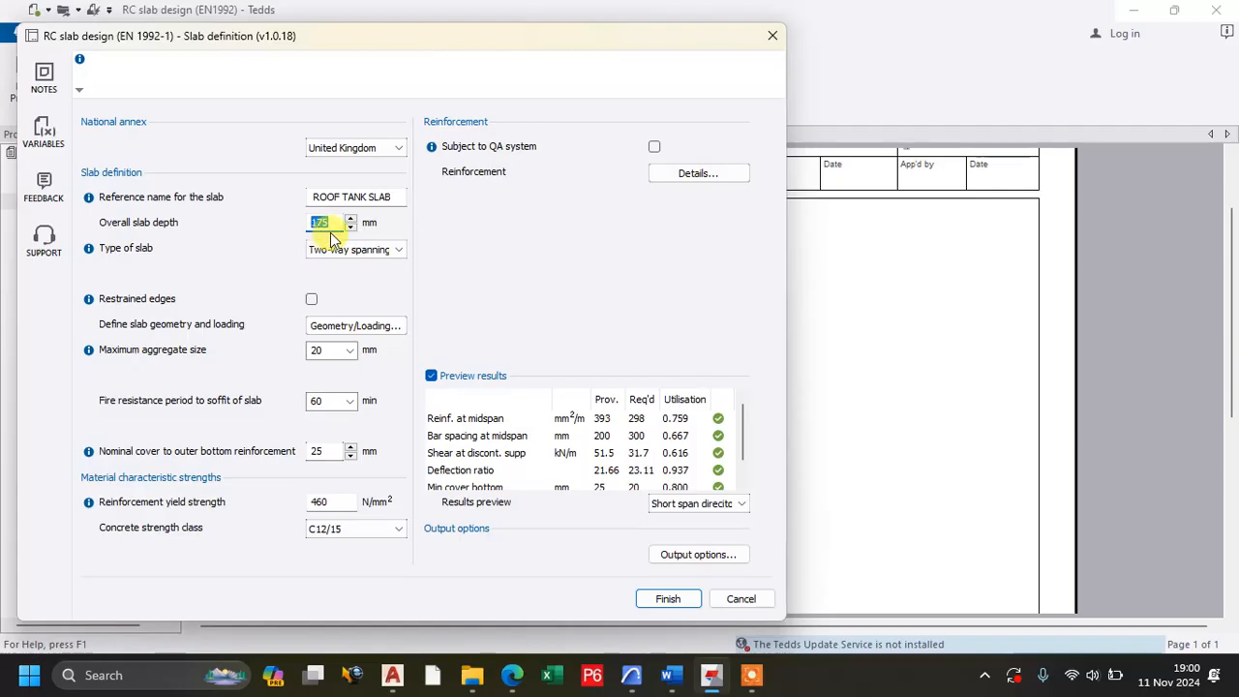
{"action": "scroll", "coordinate": [678, 467], "scroll_direction": "down", "scroll_amount": 1}
{"action": "scroll", "coordinate": [693, 472], "scroll_direction": "up", "scroll_amount": 1}
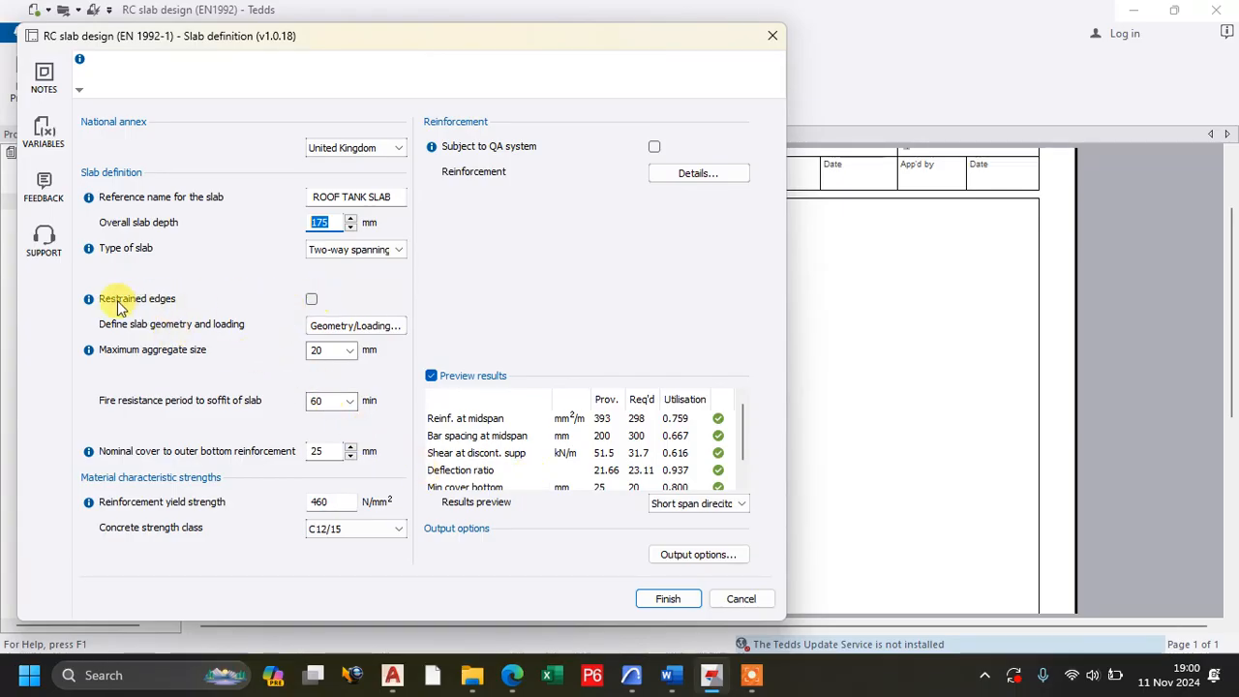
{"action": "left_click", "coordinate": [312, 301]}
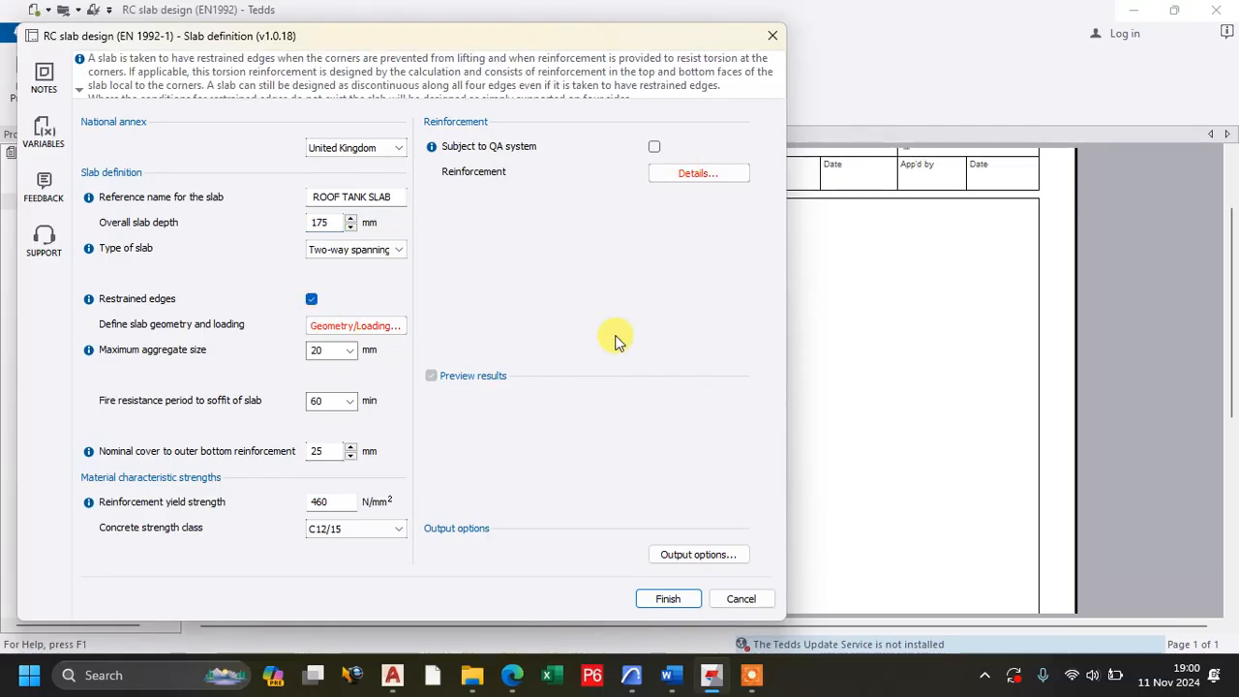
{"action": "left_click", "coordinate": [312, 300]}
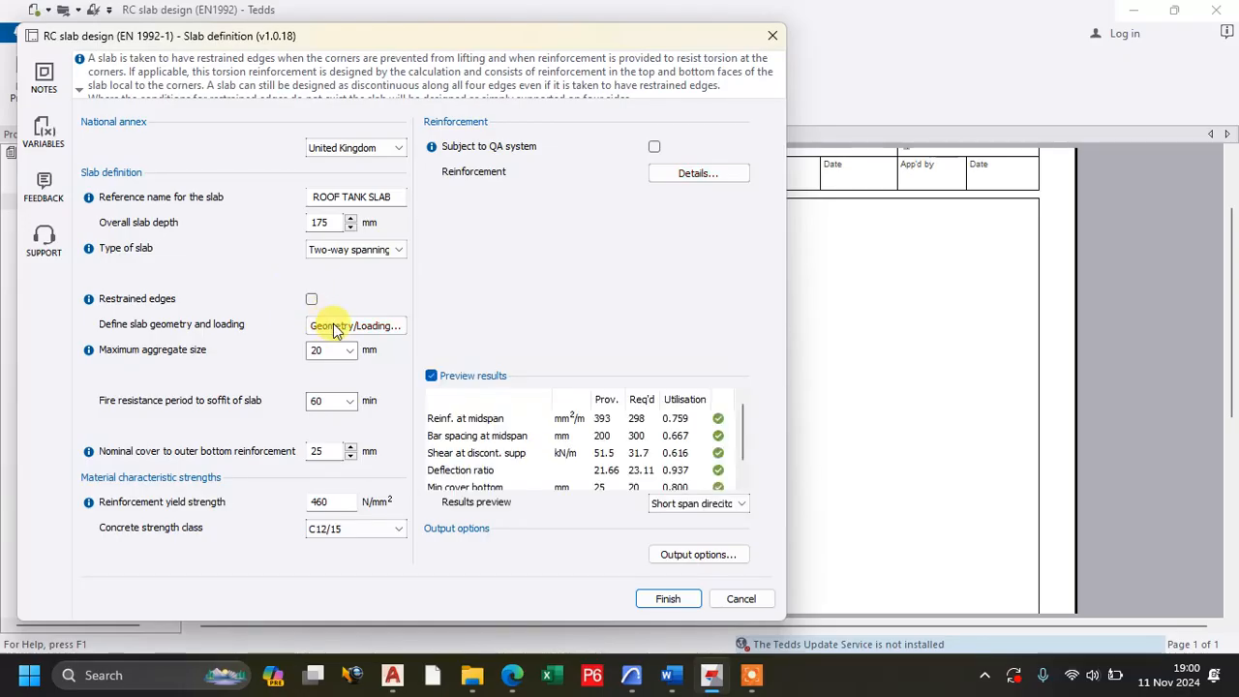
Review and accept the simply supported slab's geometry and loading, as well as its short and long span reinforcement details.
{"action": "left_click", "coordinate": [336, 327]}
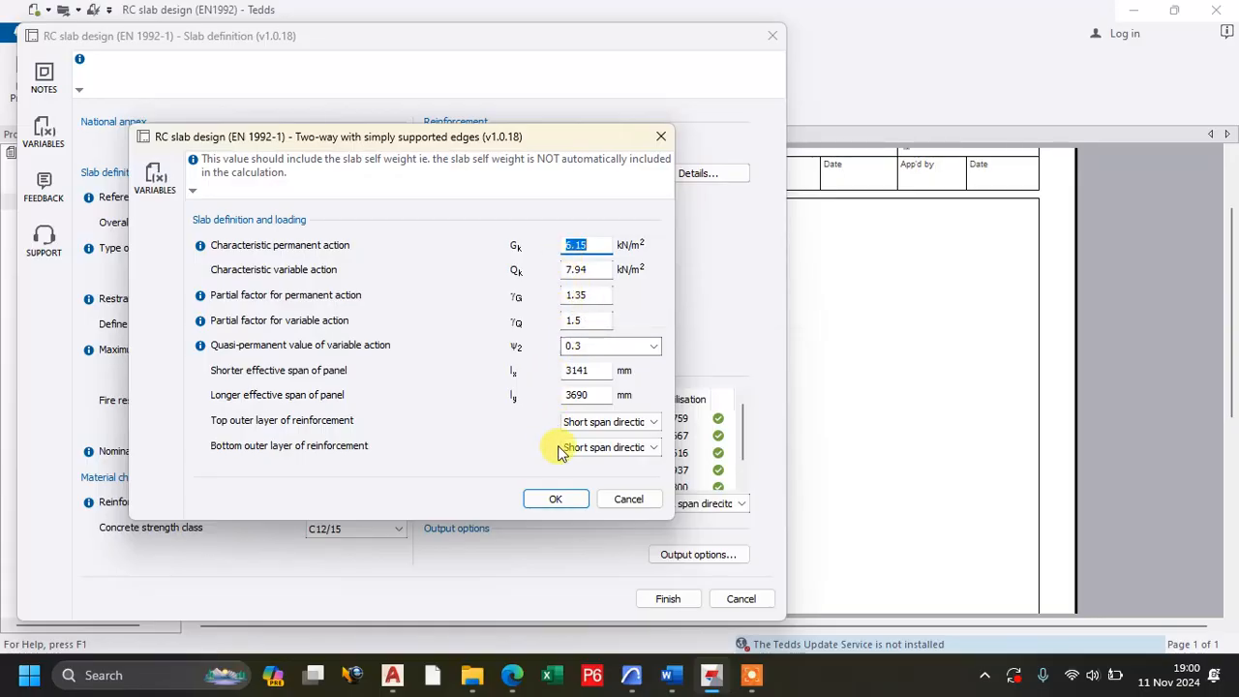
{"action": "left_click", "coordinate": [554, 500]}
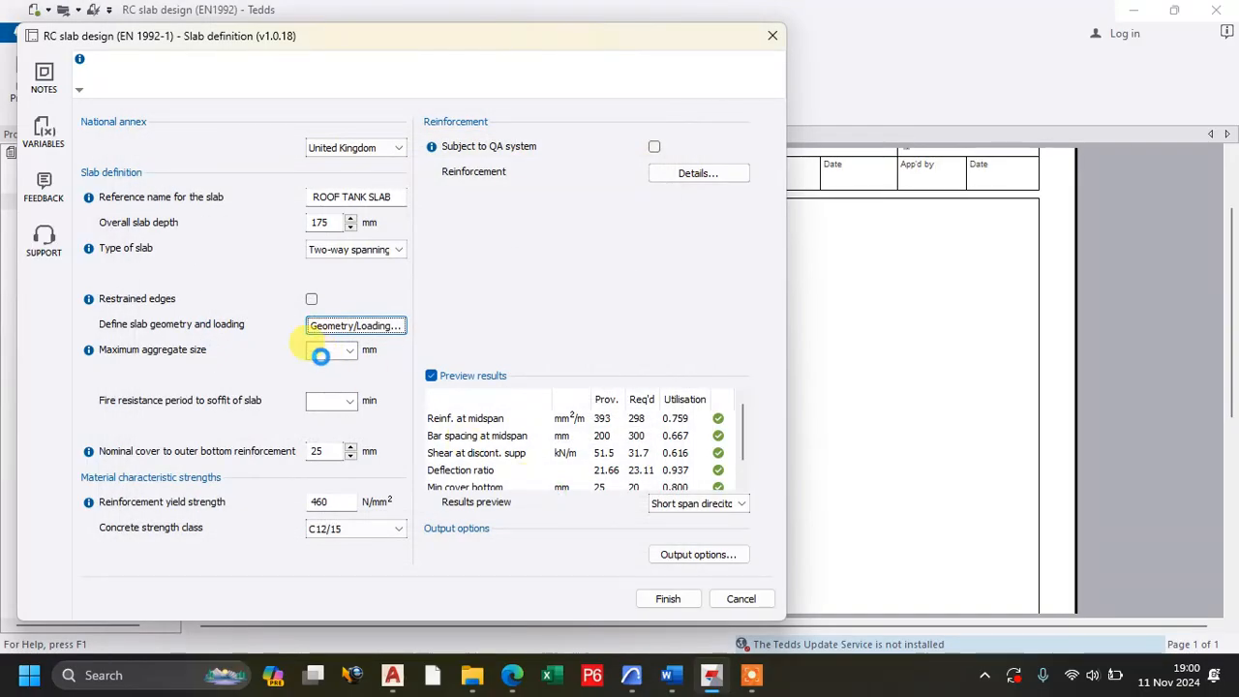
{"action": "left_click", "coordinate": [697, 176]}
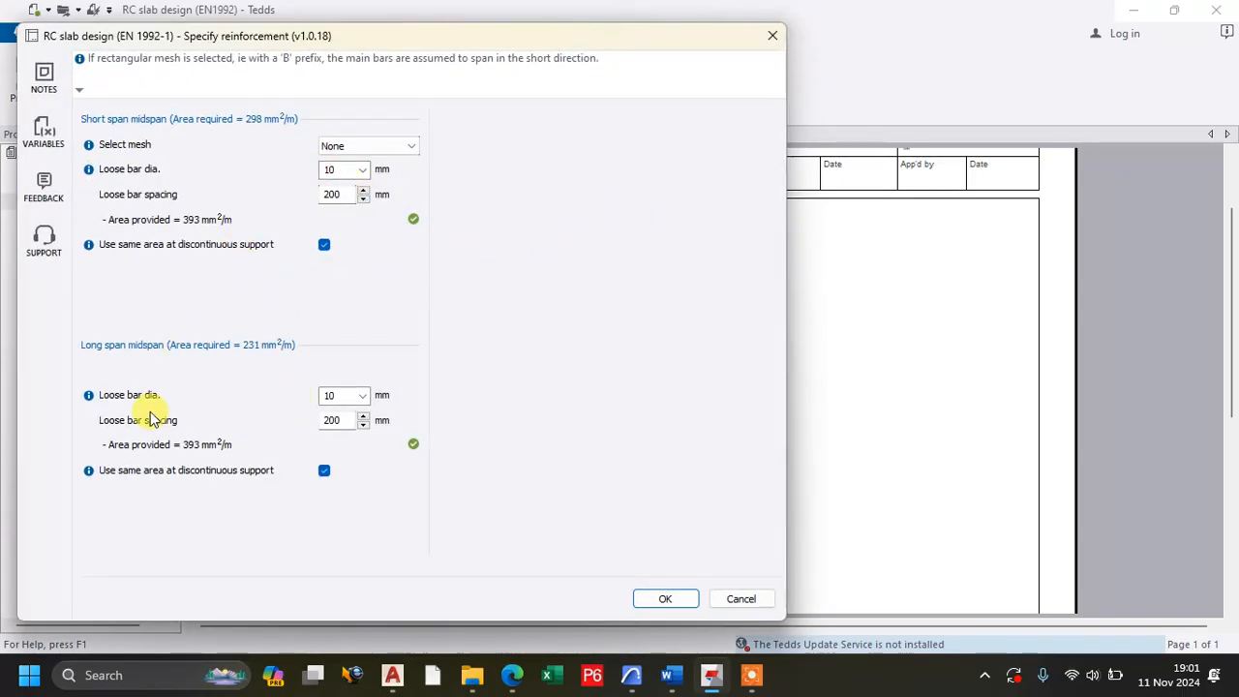
{"action": "left_click", "coordinate": [670, 601]}
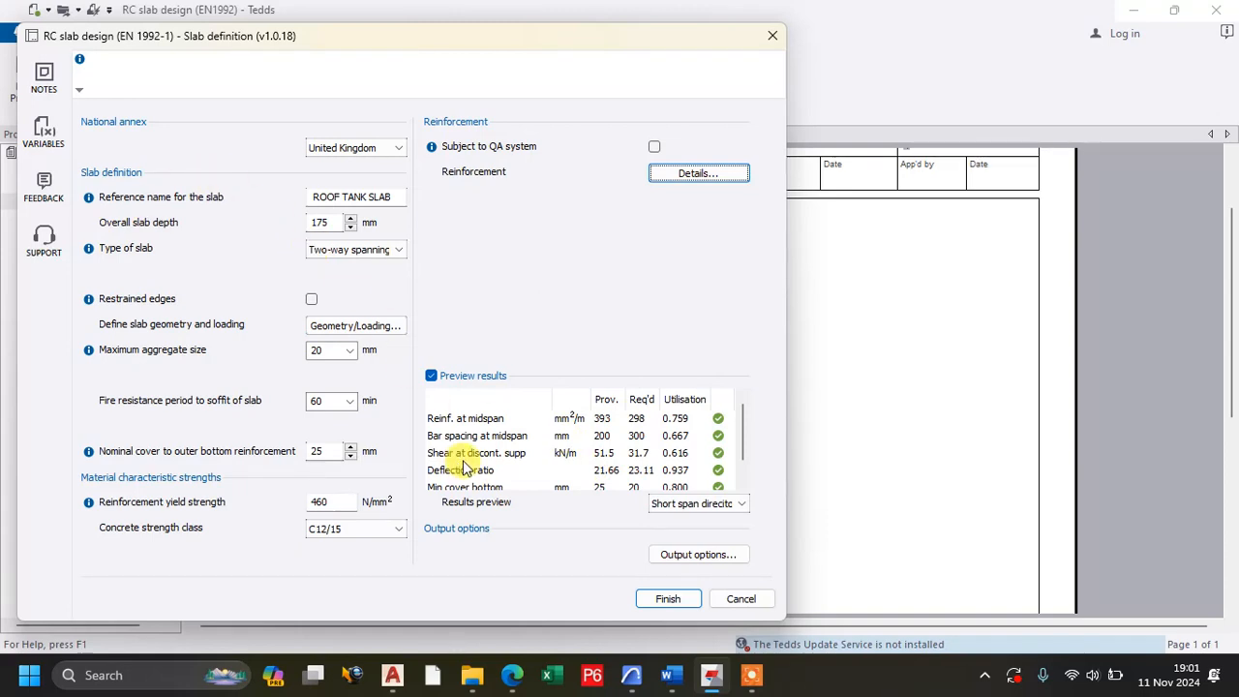
Finish the slab definition to run the calculation, and examine the design report from the slab diagram through to the reinforcement sketch.
{"action": "left_click_drag", "start_coordinate": [330, 222], "coordinate": [309, 231]}
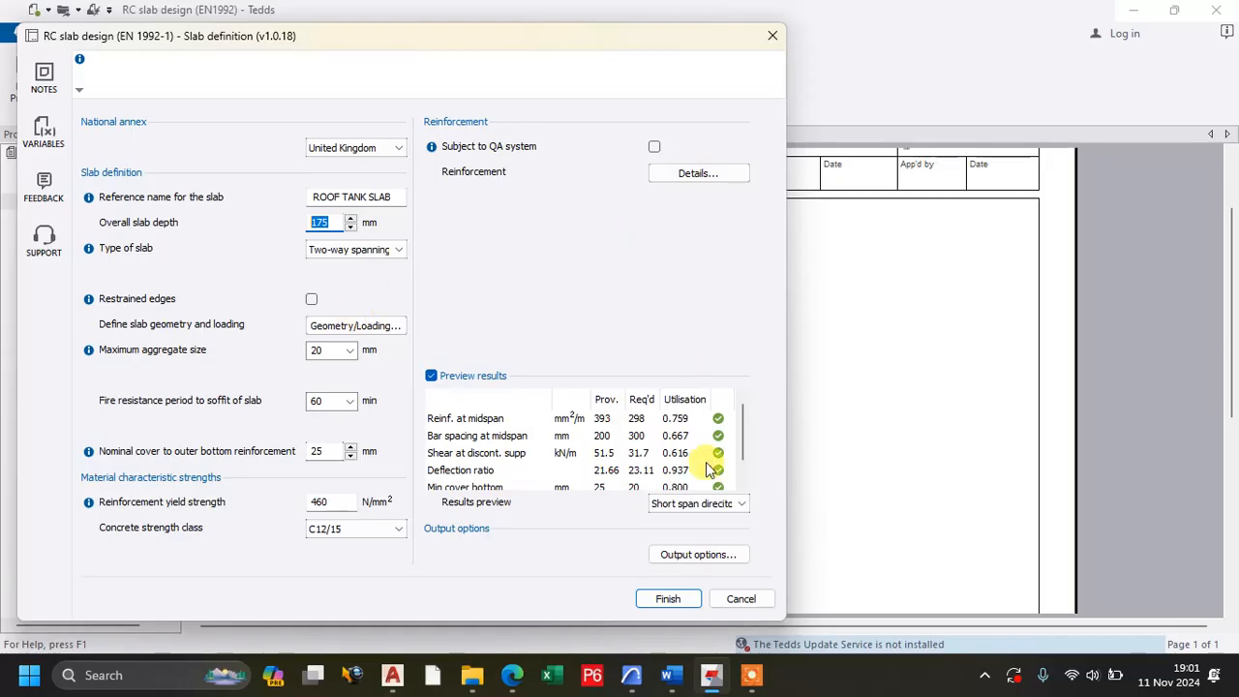
{"action": "left_click", "coordinate": [668, 600]}
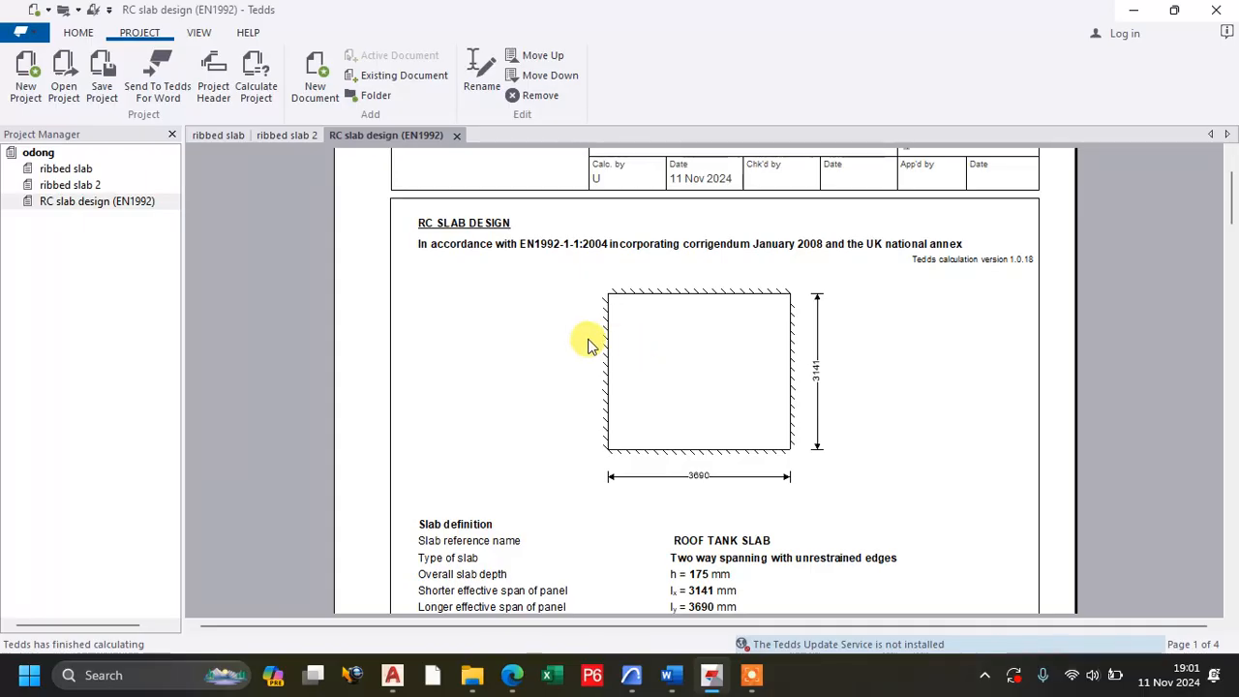
{"action": "scroll", "coordinate": [600, 329], "scroll_direction": "down", "scroll_amount": 15}
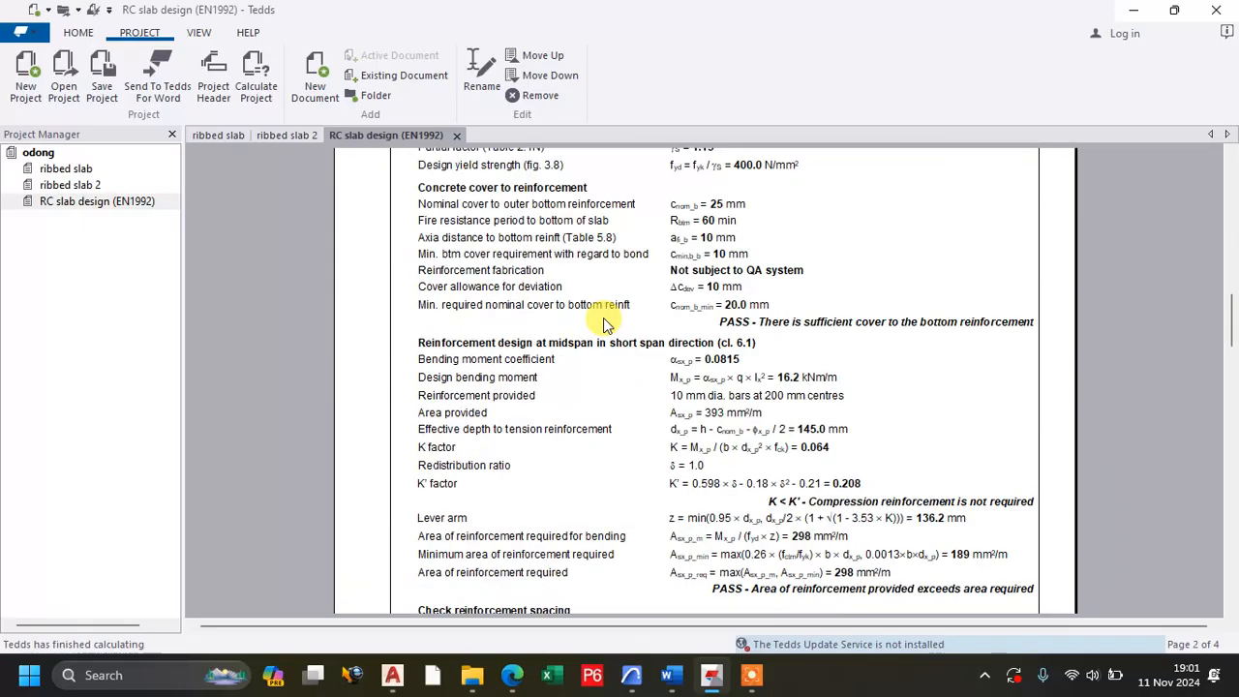
{"action": "scroll", "coordinate": [602, 324], "scroll_direction": "down", "scroll_amount": 3}
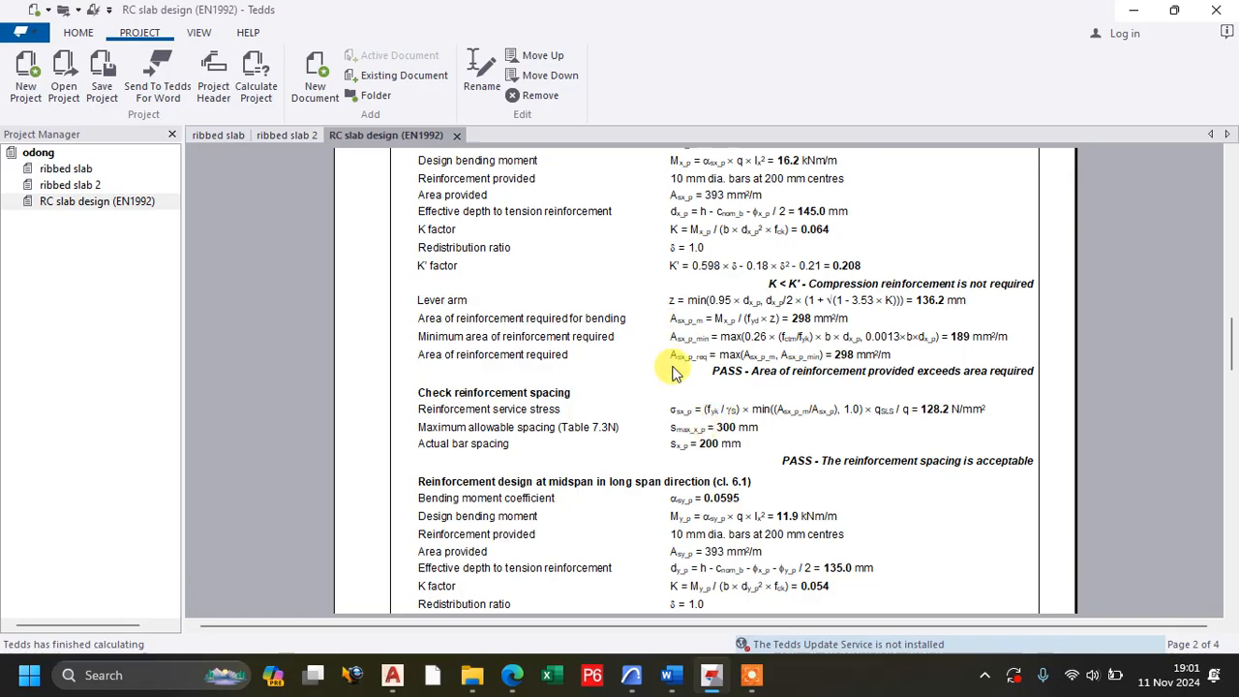
{"action": "scroll", "coordinate": [675, 373], "scroll_direction": "down", "scroll_amount": 15}
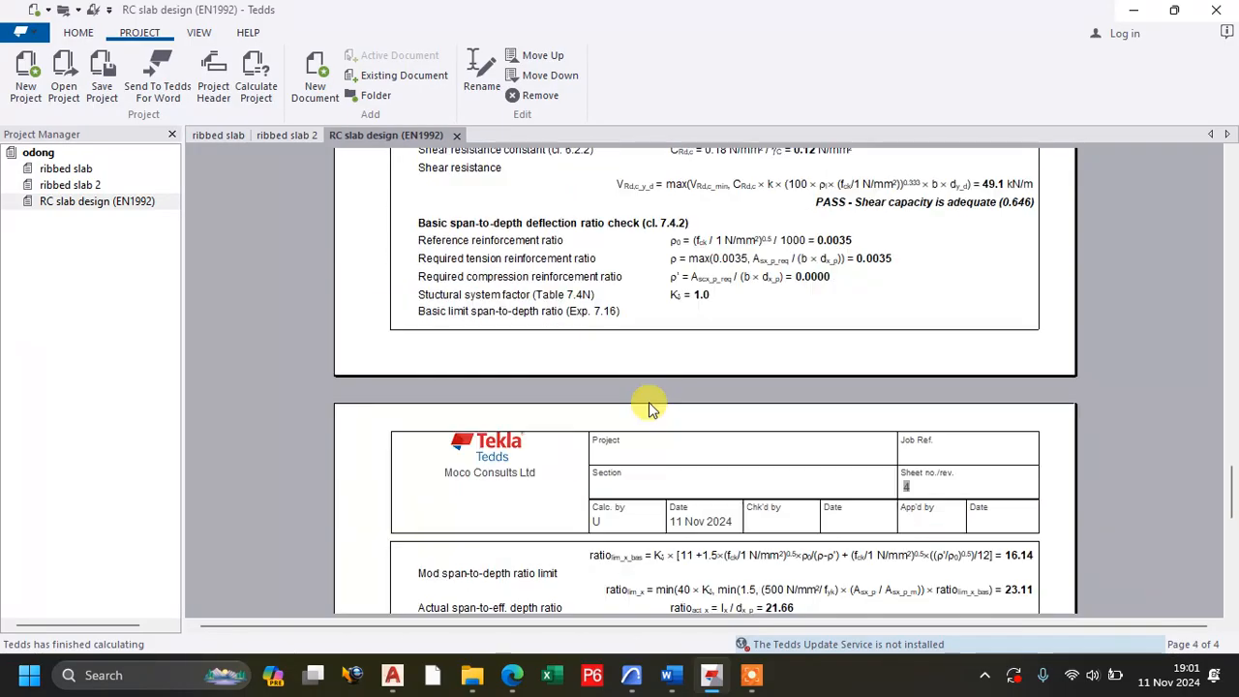
{"action": "scroll", "coordinate": [650, 406], "scroll_direction": "down", "scroll_amount": 10}
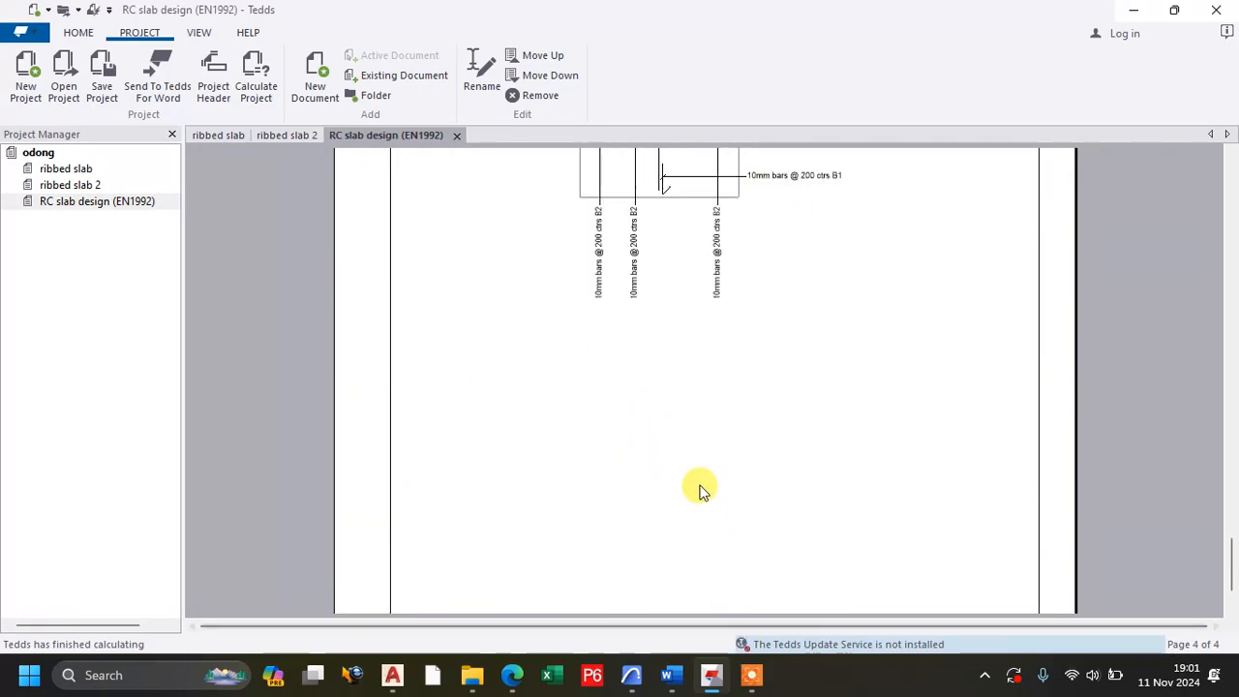
{"action": "scroll", "coordinate": [701, 489], "scroll_direction": "up", "scroll_amount": 3}
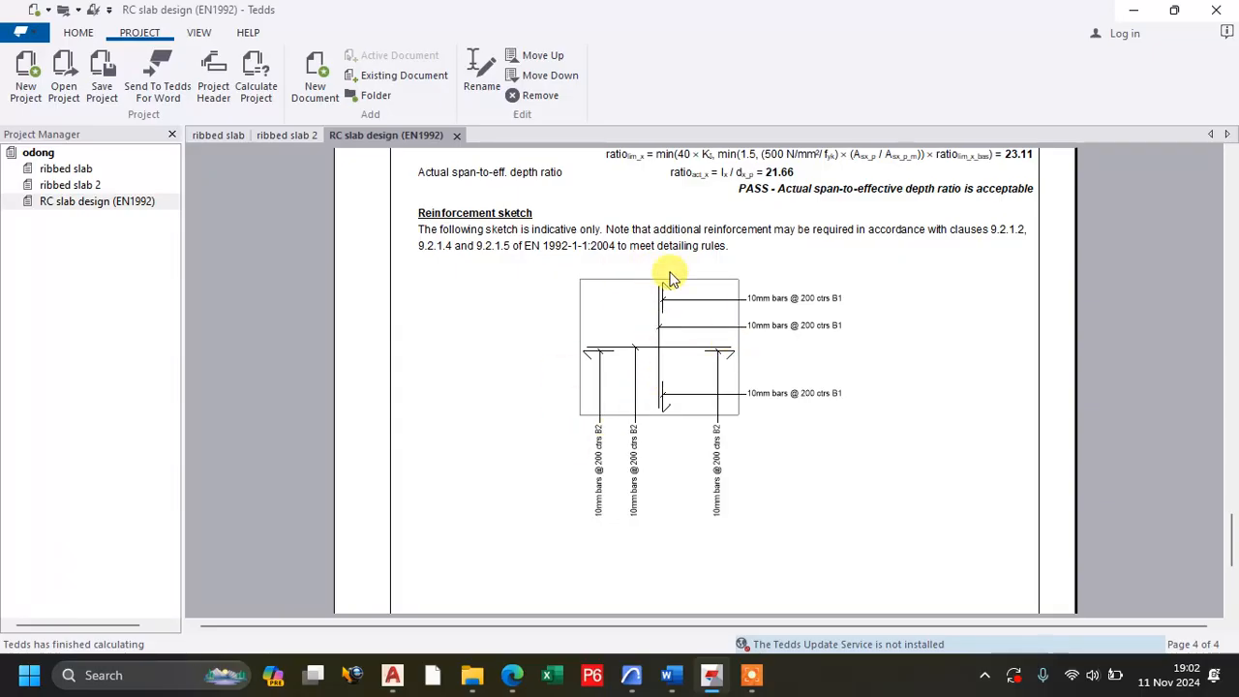